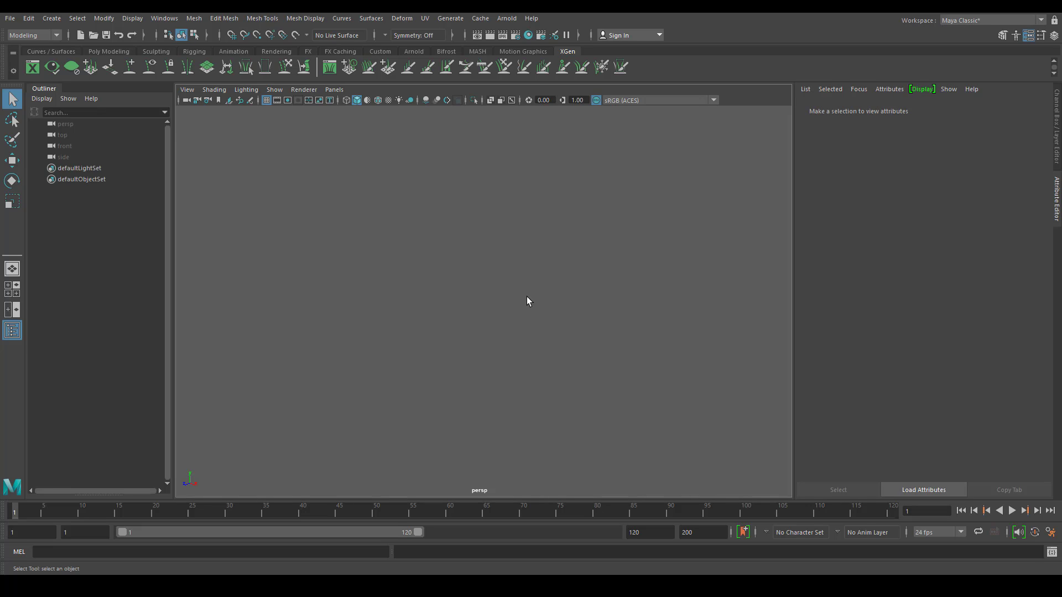
- Load the RenderMan_for_Maya.py plug-in through the Plug-in Manager, leave Auto load off, and close the manager
left_click(169, 19)
mouse_move(216, 125)
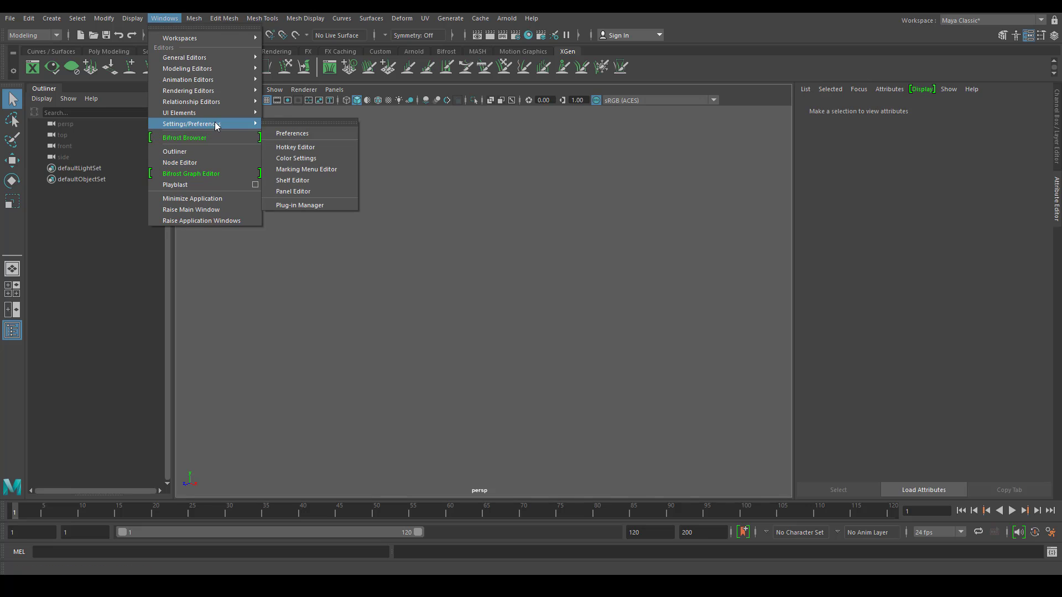
left_click(279, 204)
scroll(445, 382, "down", 15)
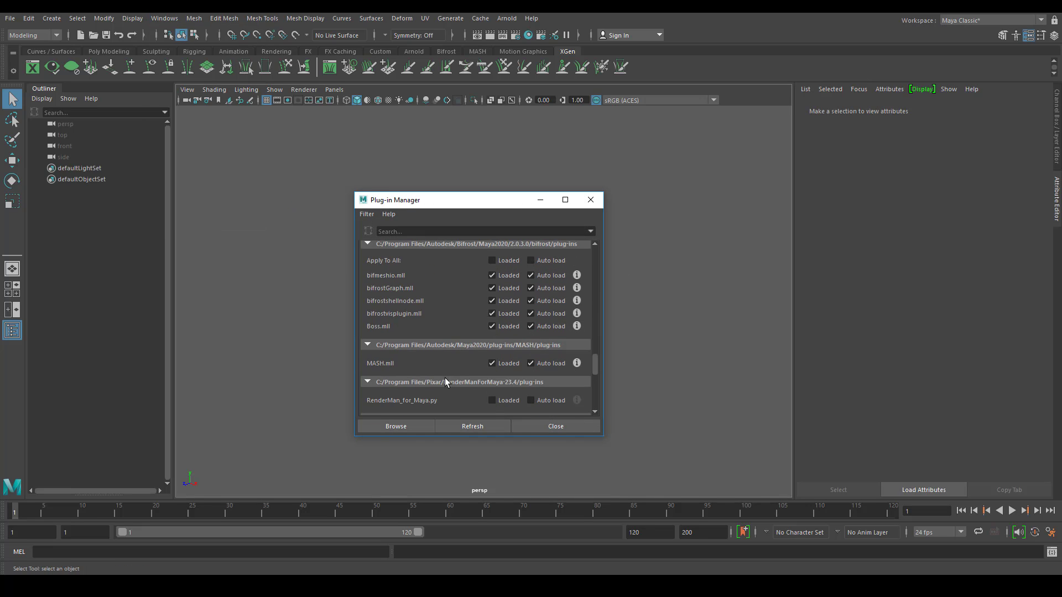
scroll(445, 377, "down", 3)
left_click(492, 333)
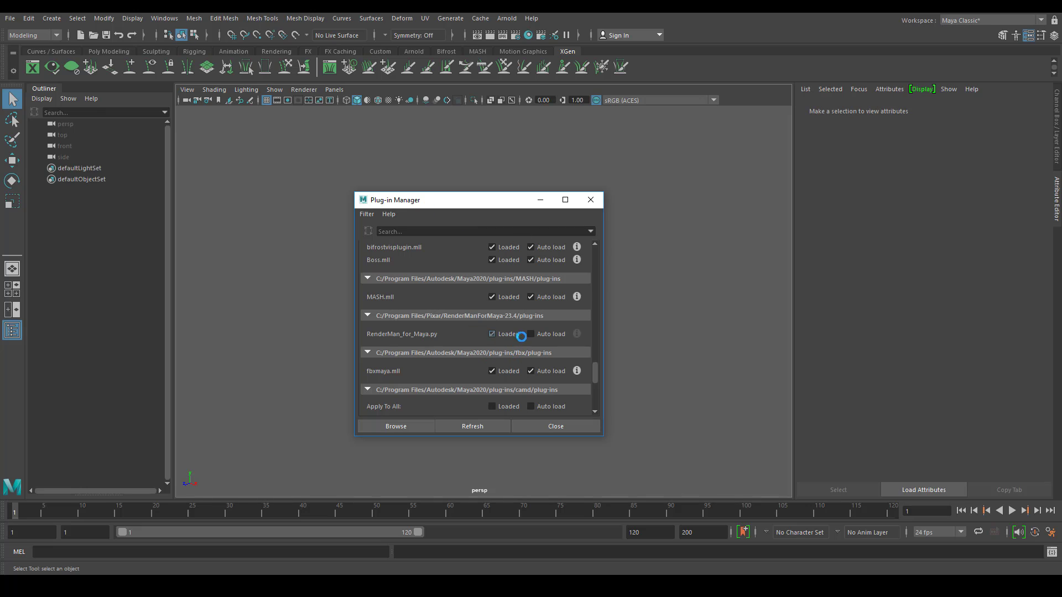
left_click_drag(508, 195, 585, 163)
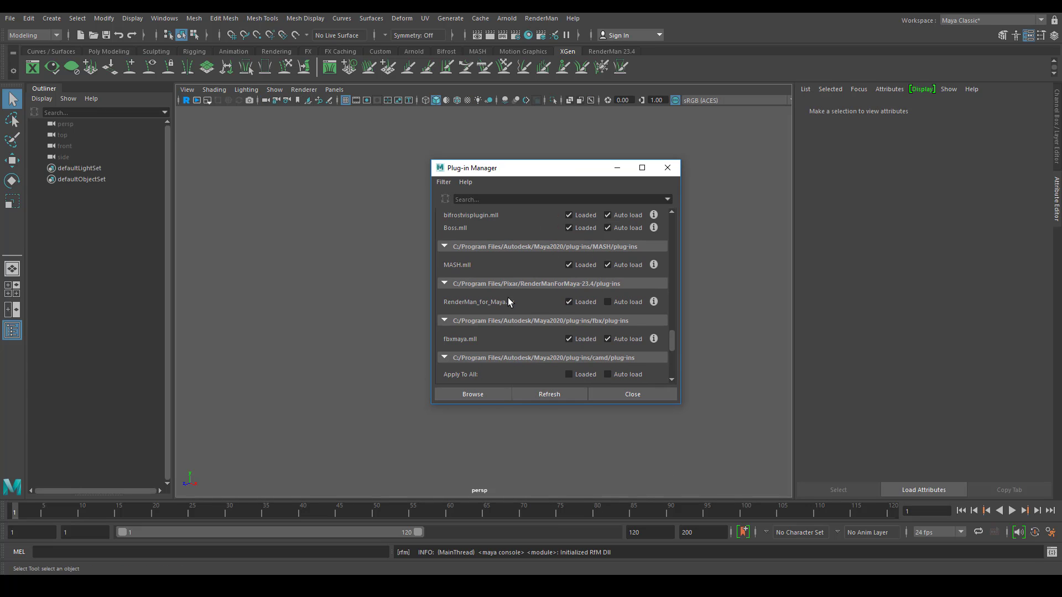
scroll(514, 300, "down", 1)
scroll(514, 301, "down", 2)
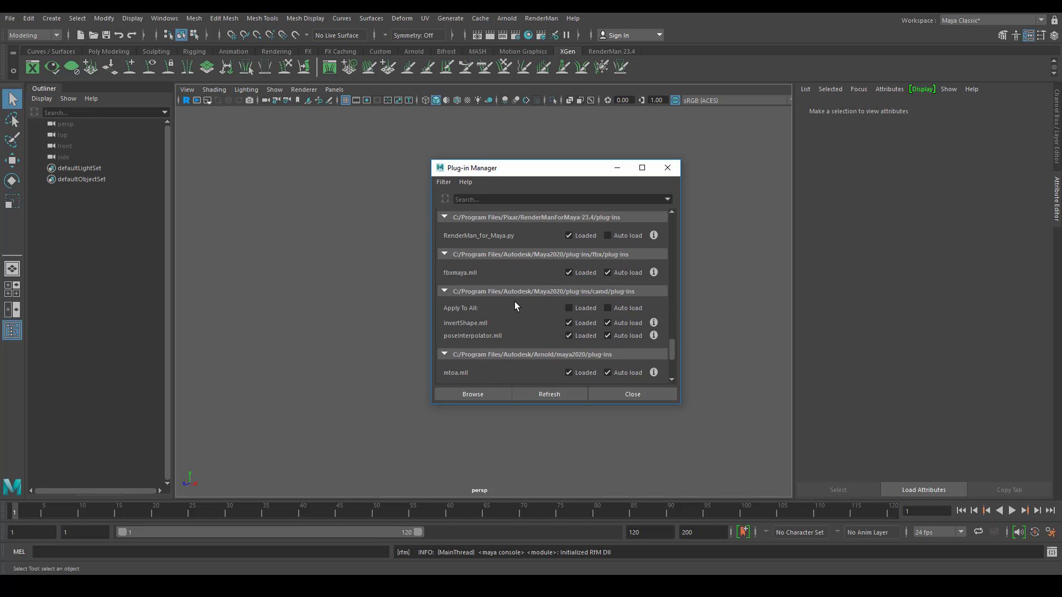
scroll(535, 315, "down", 2)
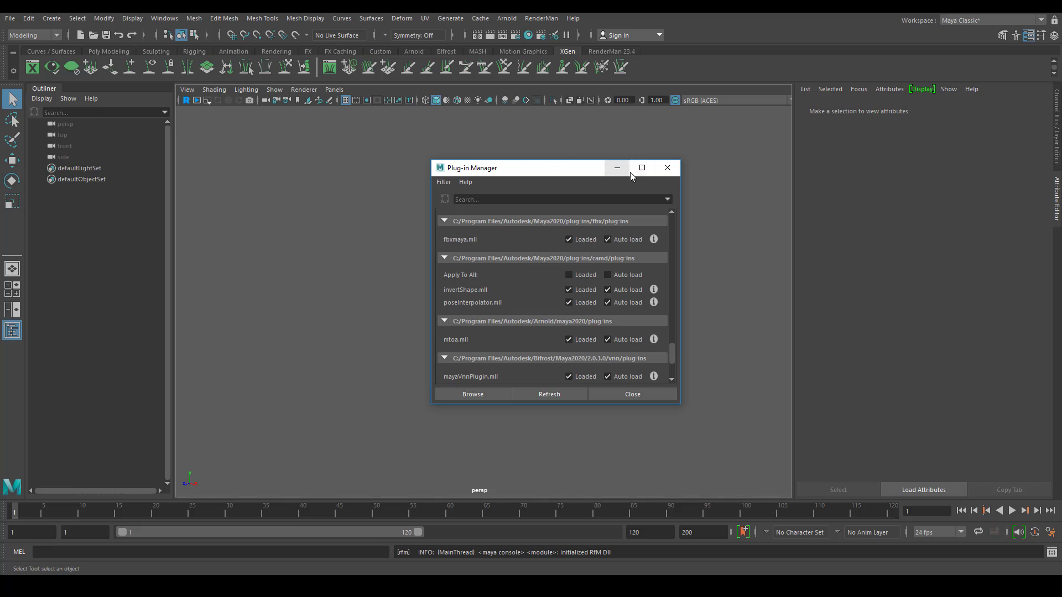
left_click(663, 168)
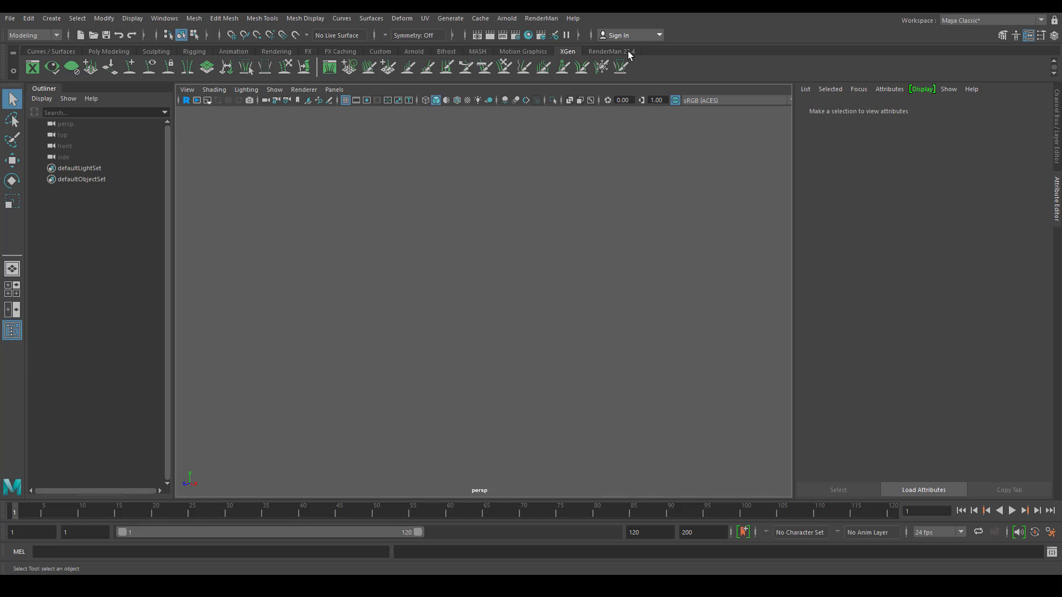
- Display the RenderMan 23.4 shelf and look over the available RenderMan commands
left_click(609, 51)
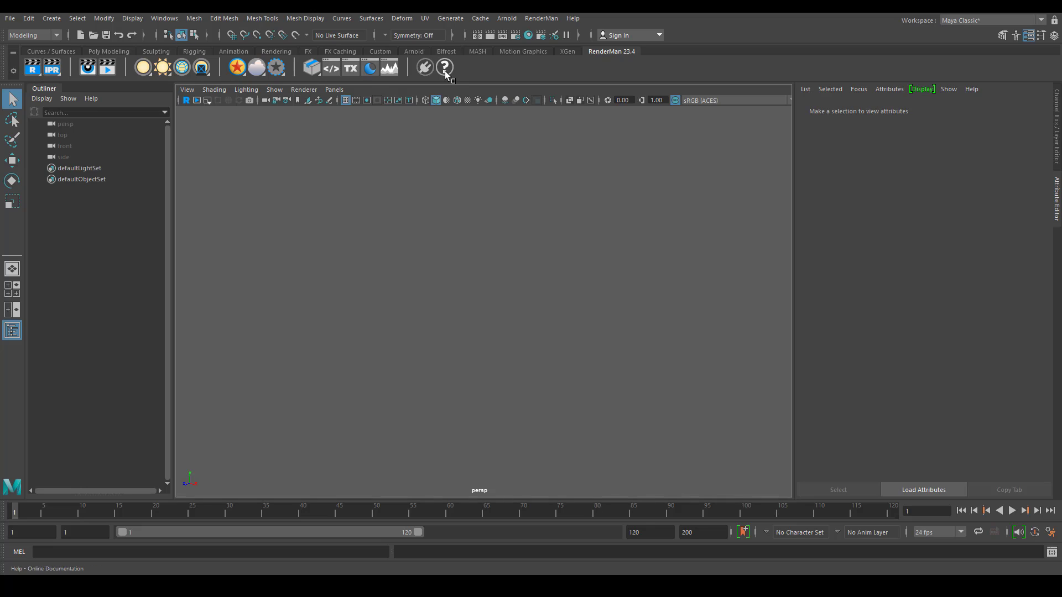
left_click_drag(692, 161, 354, 415)
left_click(541, 19)
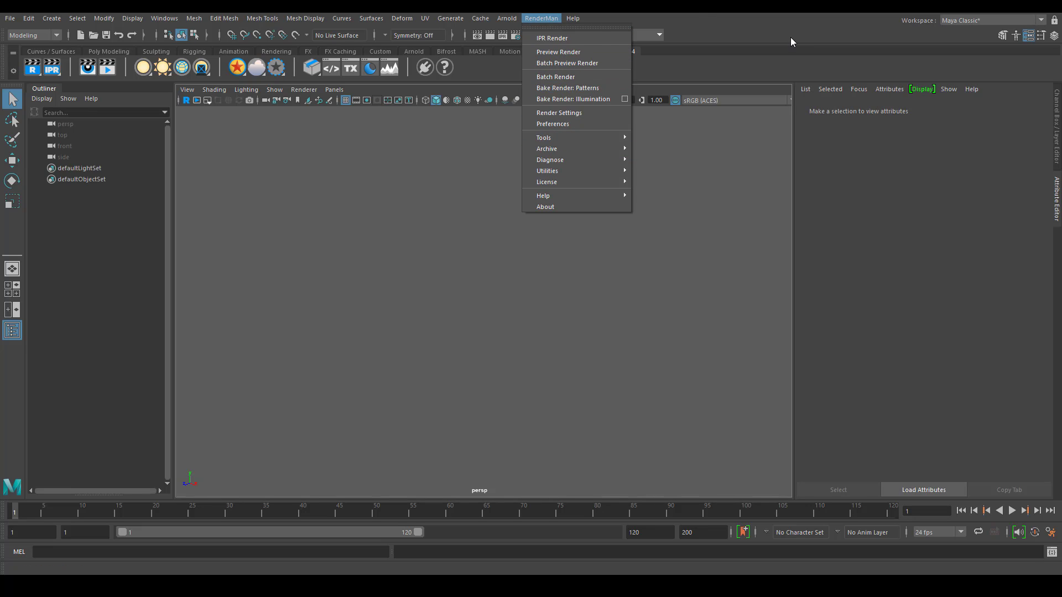
left_click(555, 319)
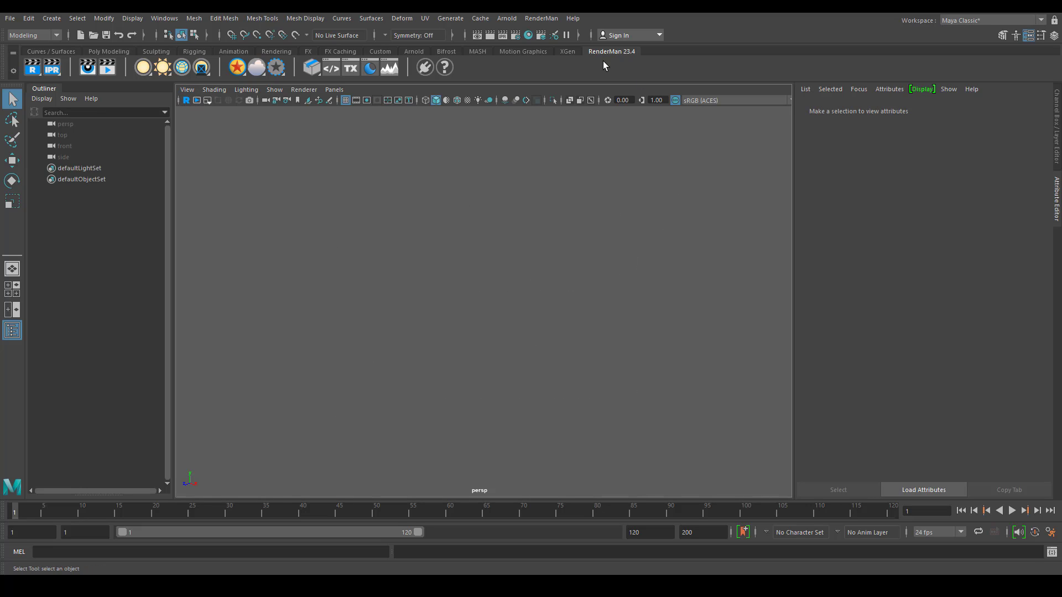
- Set the scene's renderer to RenderMan in the Render Settings
left_click(515, 34)
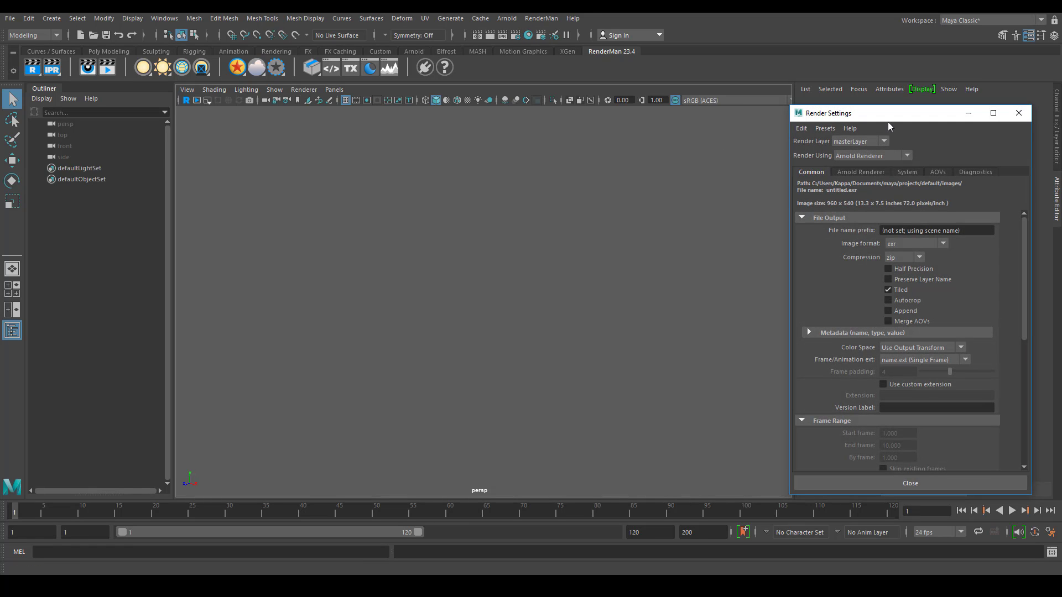
left_click(887, 156)
left_click(868, 209)
- Examine the RenderMan node types in the Hypershade, and close it along with the Render Settings
left_click(528, 35)
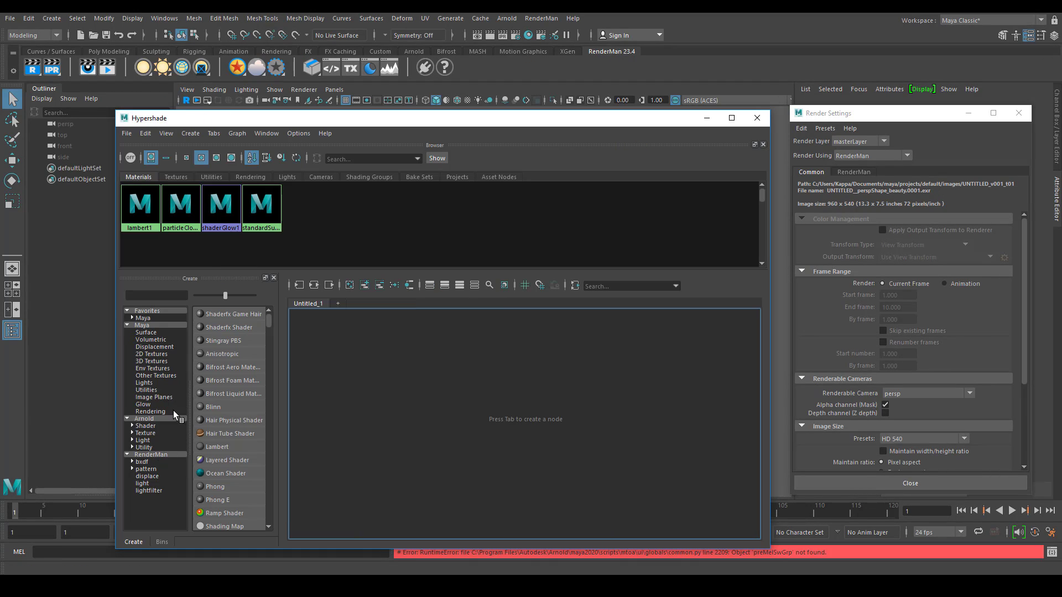
left_click(164, 454)
scroll(217, 446, "down", 8)
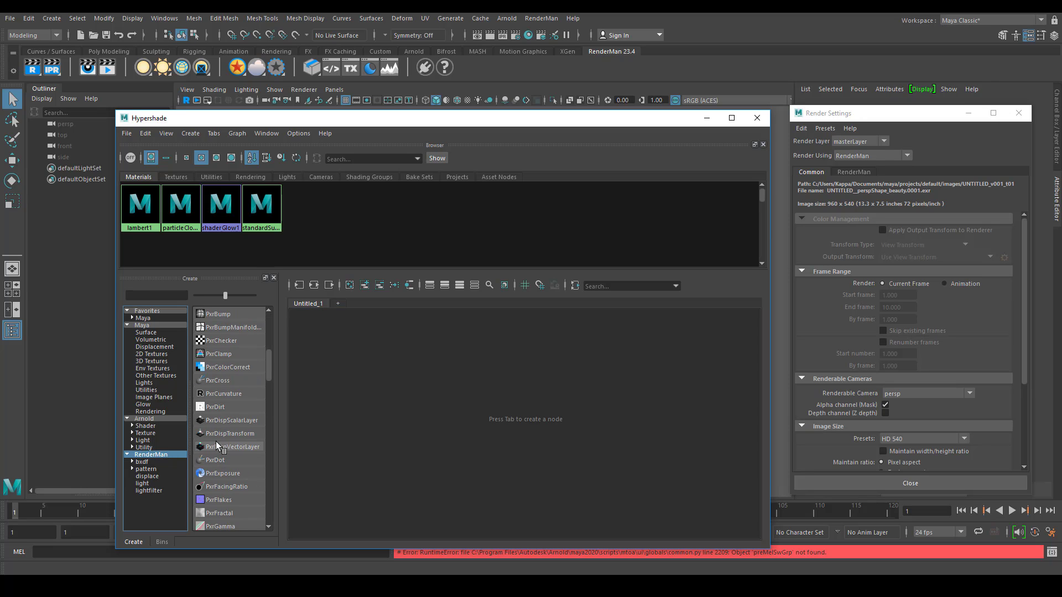
scroll(218, 446, "down", 5)
scroll(217, 459, "up", 15)
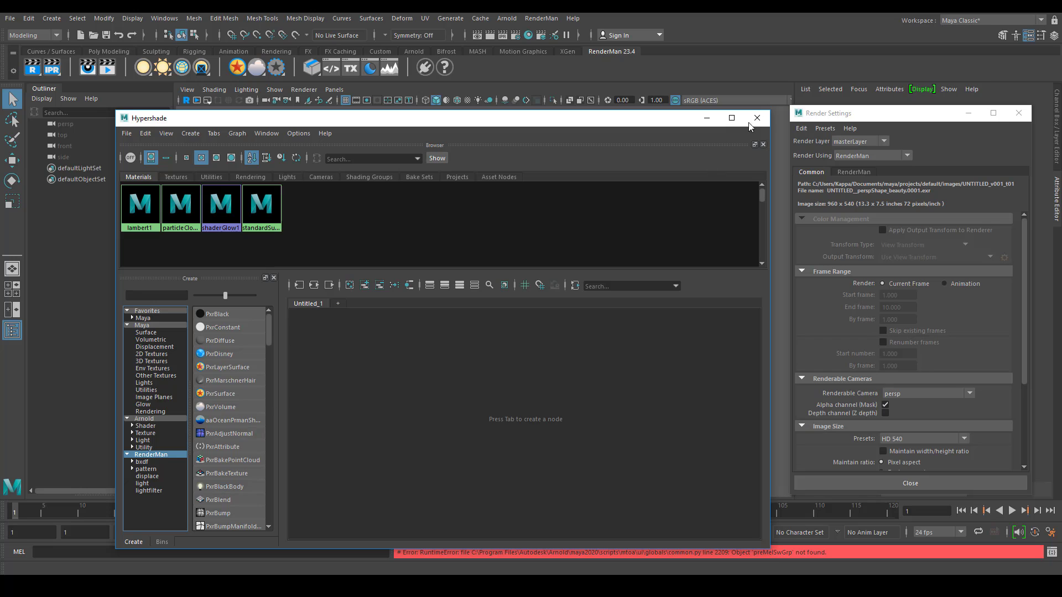
left_click(756, 118)
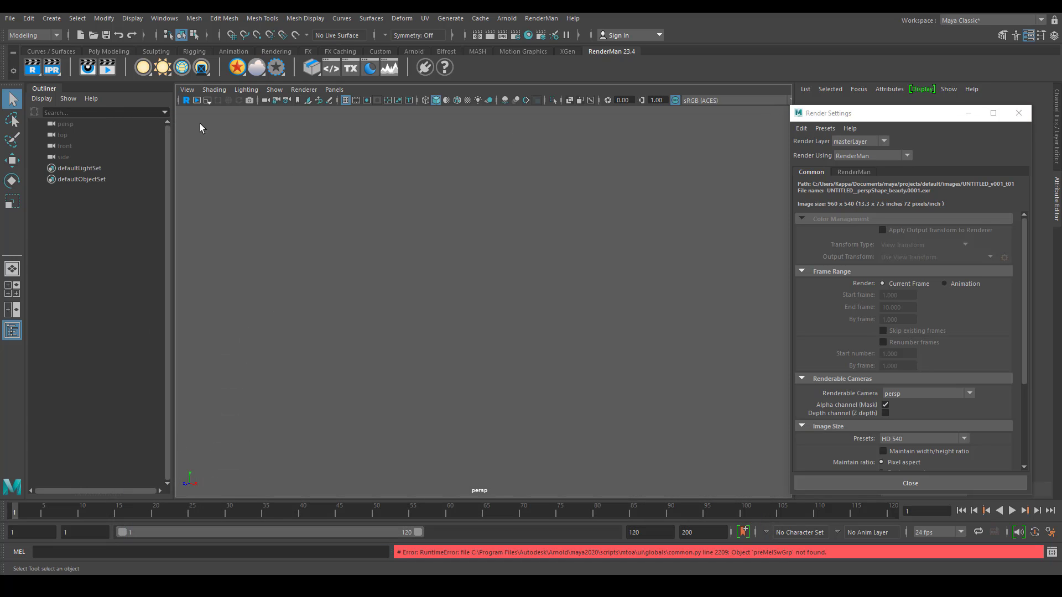
left_click_drag(188, 118, 761, 471)
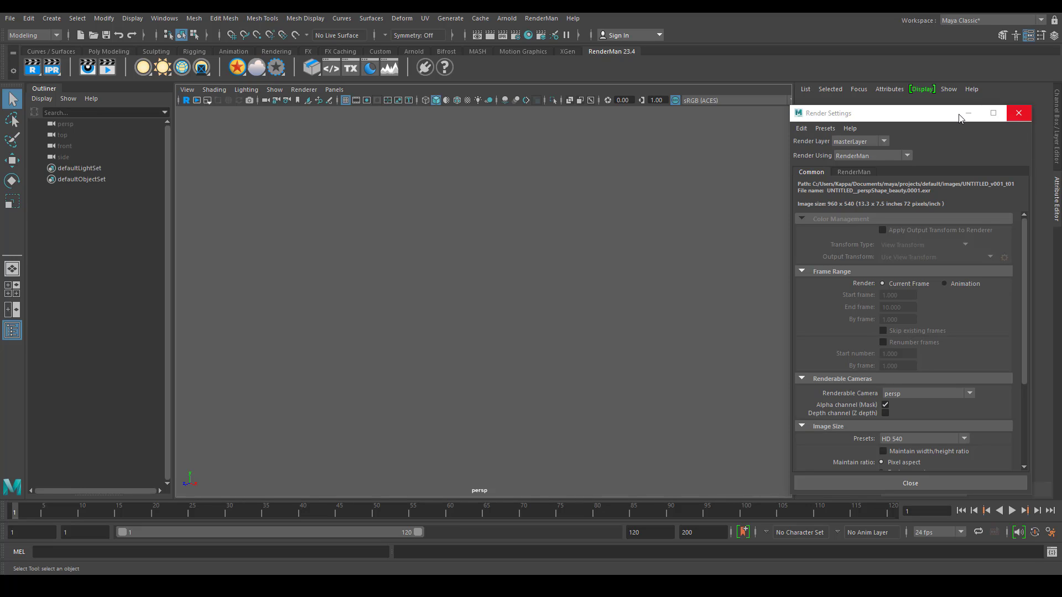
left_click(1018, 112)
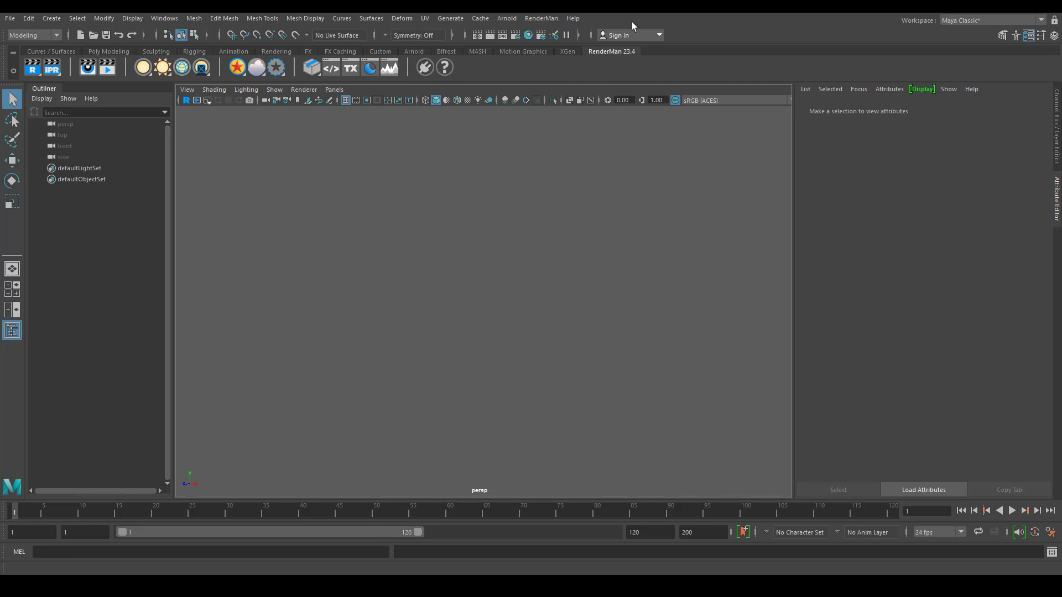
- Review the RenderMan shelf's preview render options and its choices of analytic lights, environment lights and the remaining lighting tools
right_click(32, 68)
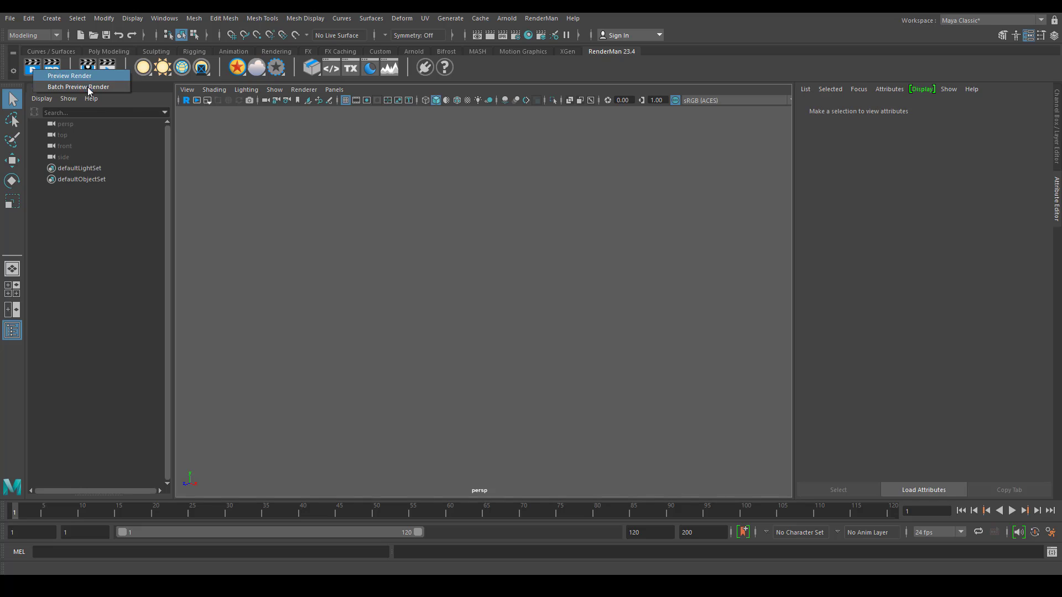
left_click(490, 259)
right_click(142, 67)
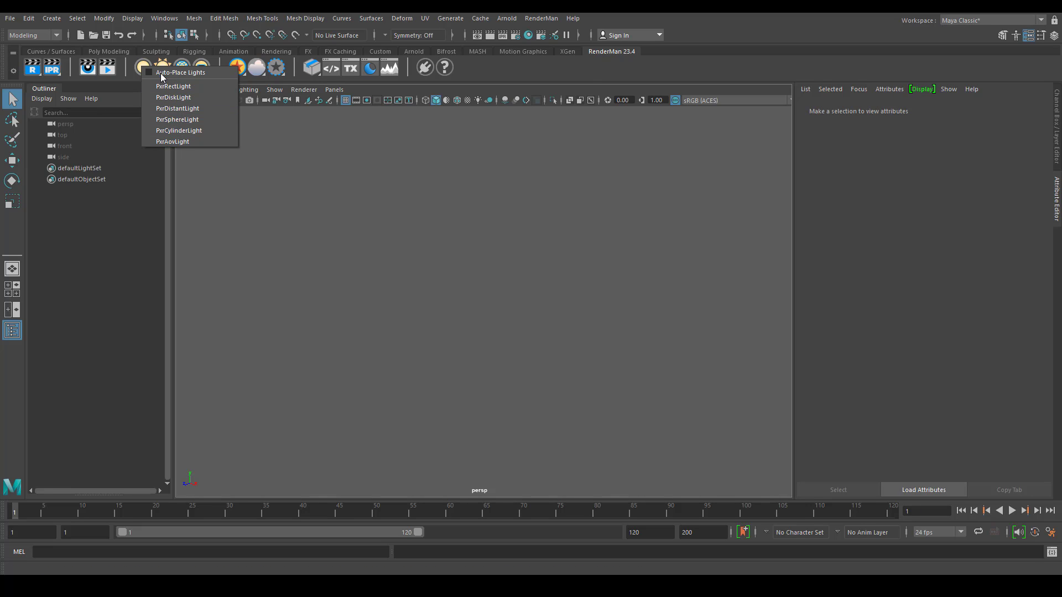
left_click(586, 72)
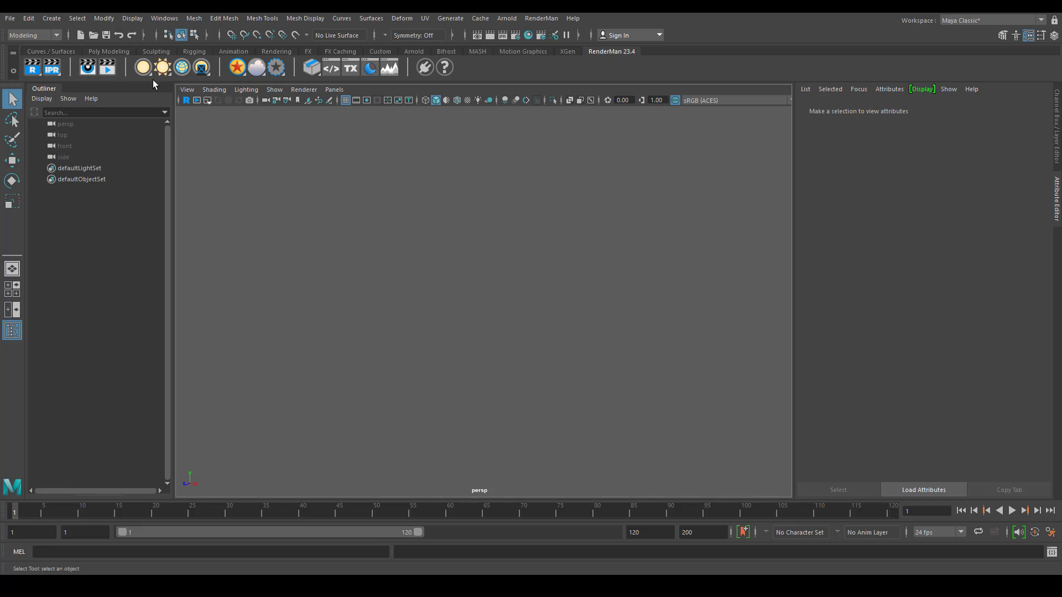
left_click(94, 65)
right_click(146, 68)
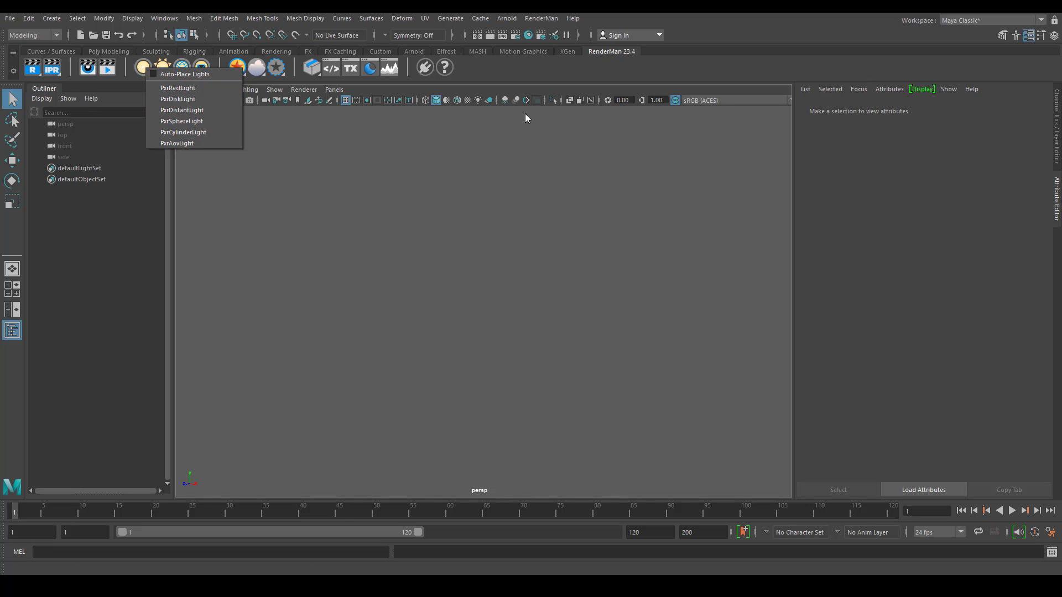
left_click(608, 76)
right_click(162, 66)
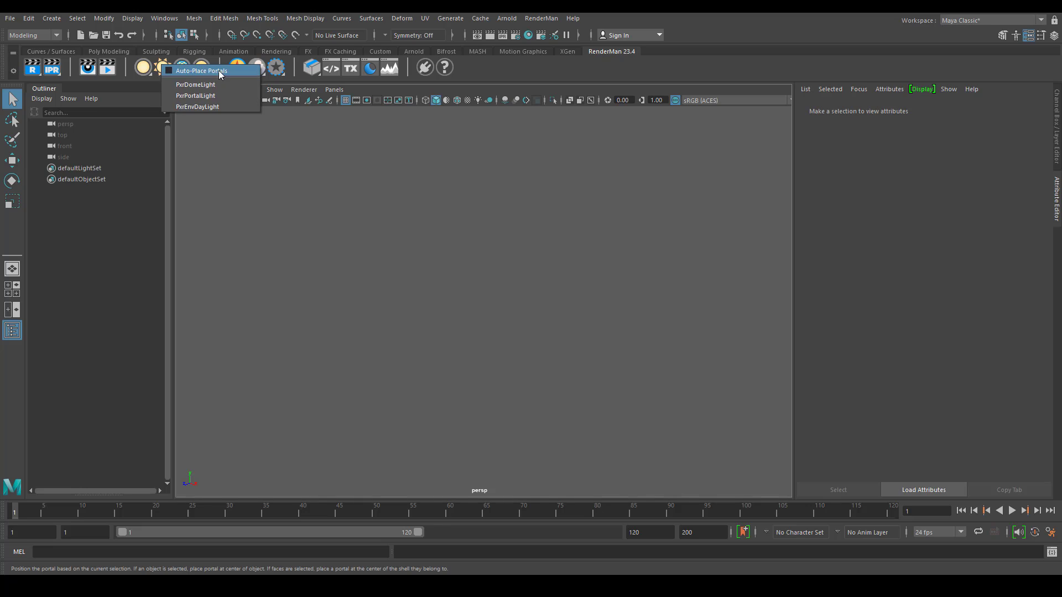
left_click(690, 77)
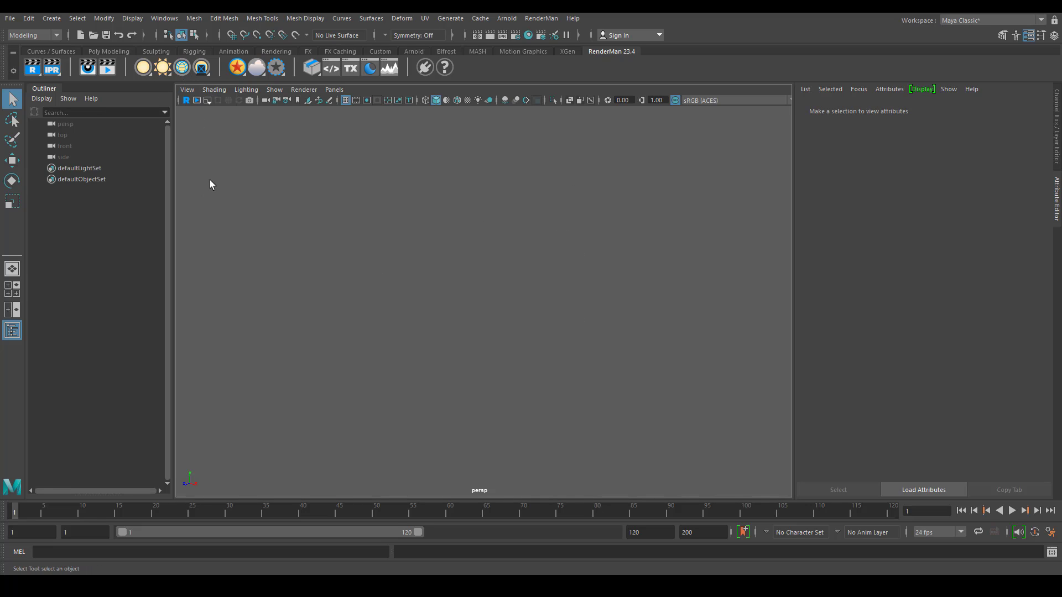
right_click(204, 66)
left_click(580, 78)
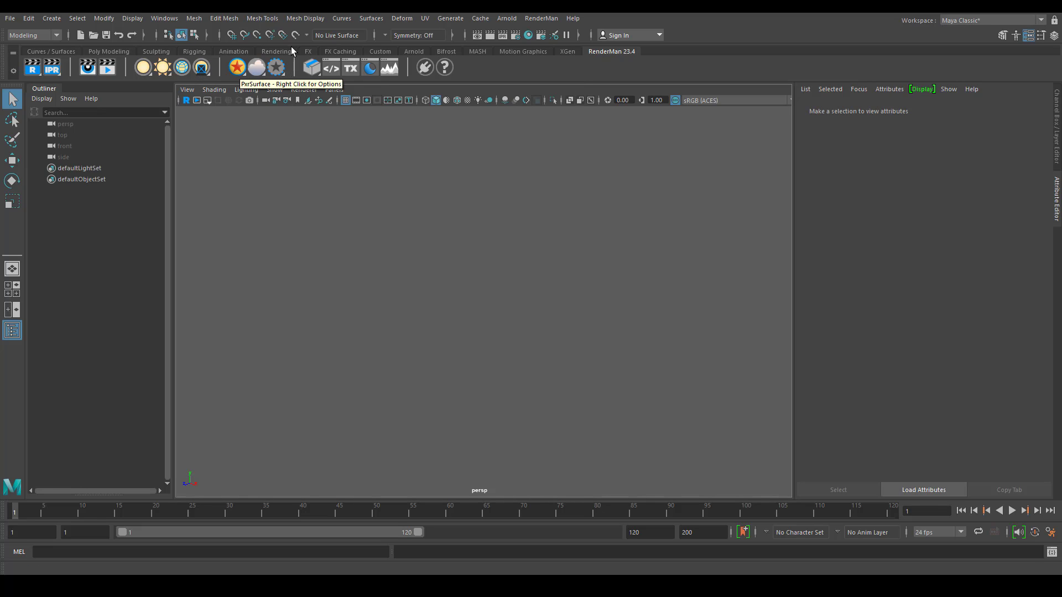
- Review the surface material and volume creation options offered on the RenderMan shelf
right_click(241, 69)
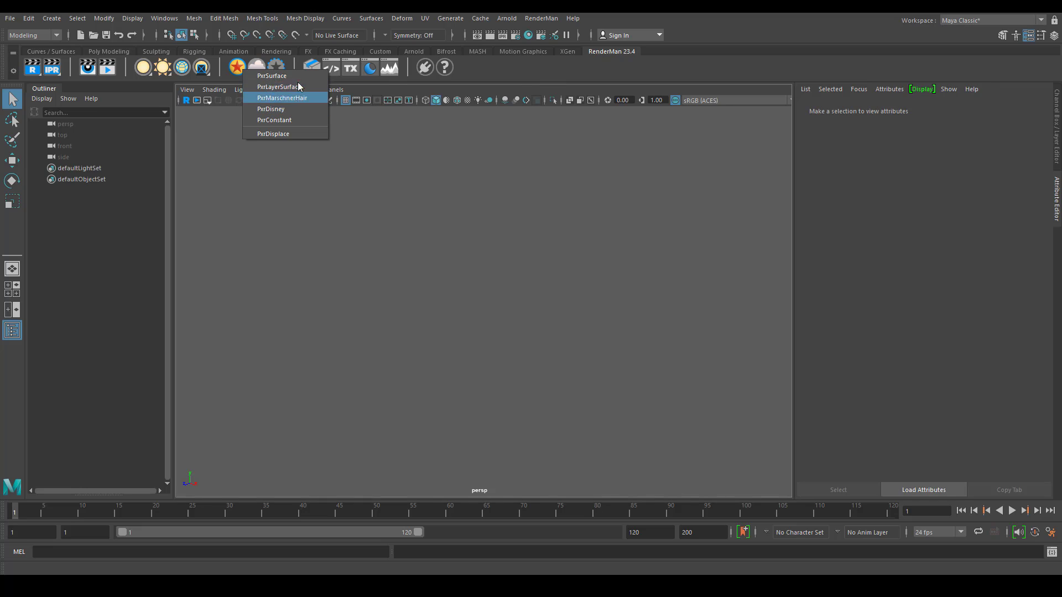
left_click(559, 69)
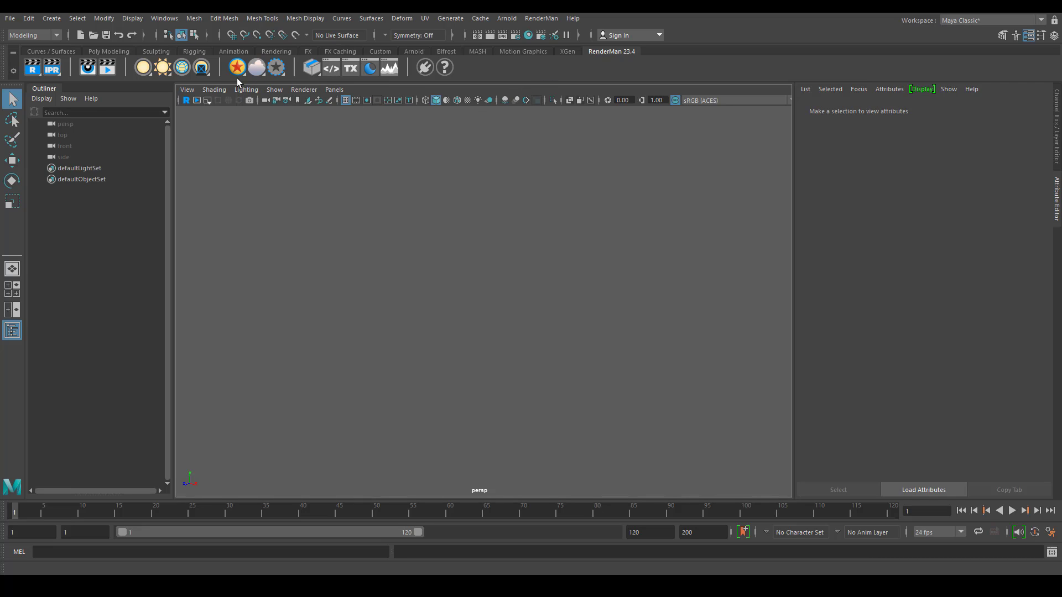
right_click(257, 68)
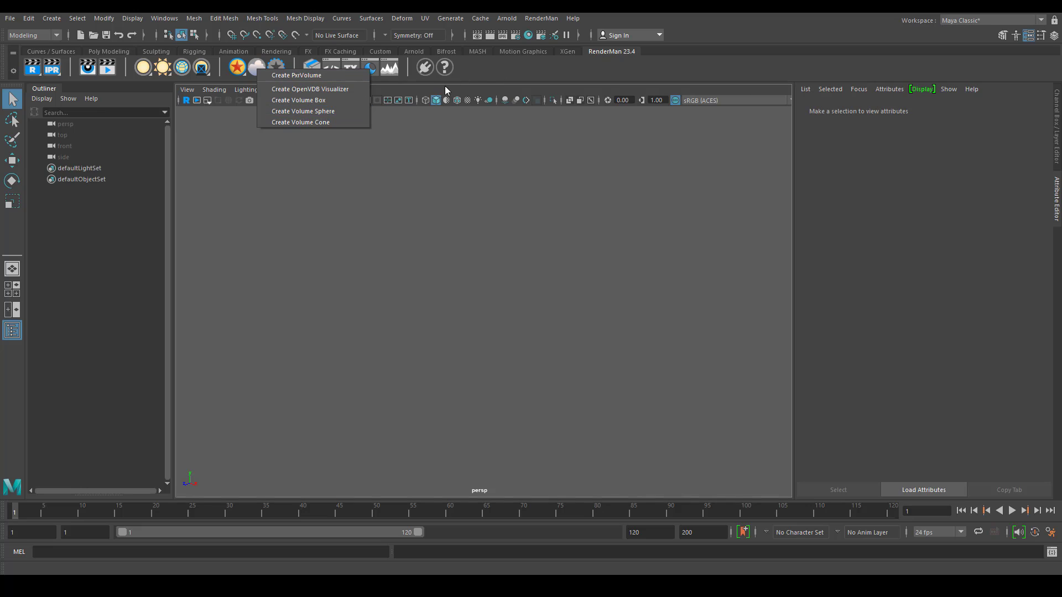
left_click(492, 74)
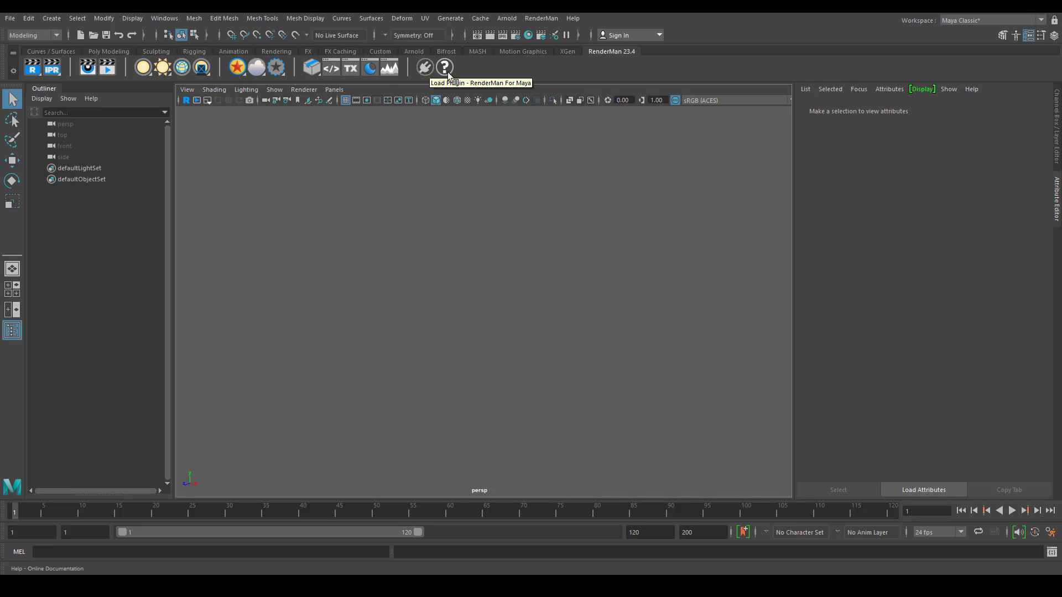
- Look at the RenderMan Preset Browser and Texture Manager, and return to the Attribute Editor
left_click(369, 68)
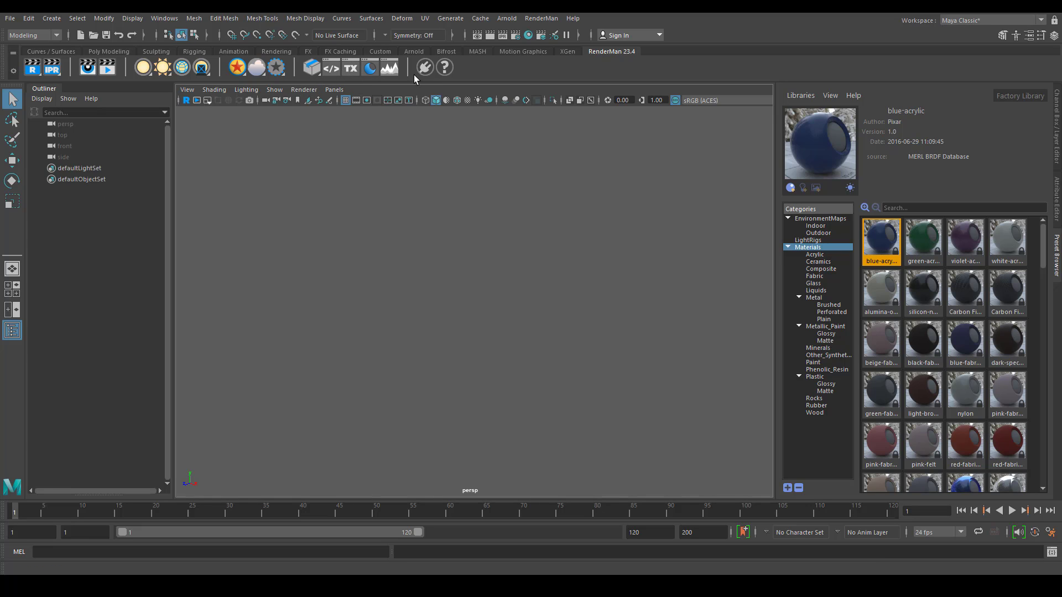
left_click(350, 68)
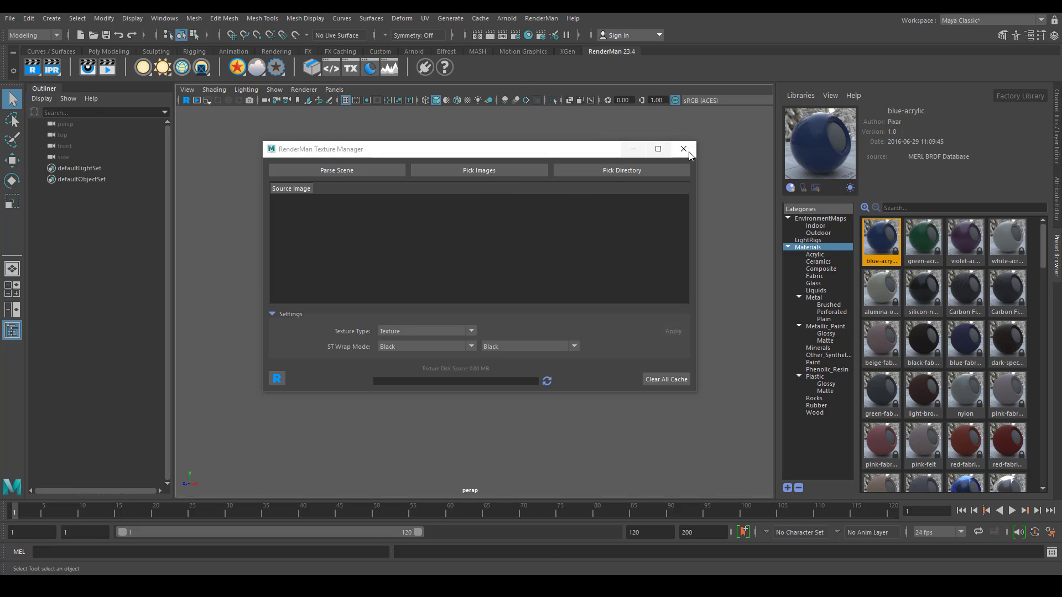
left_click(684, 149)
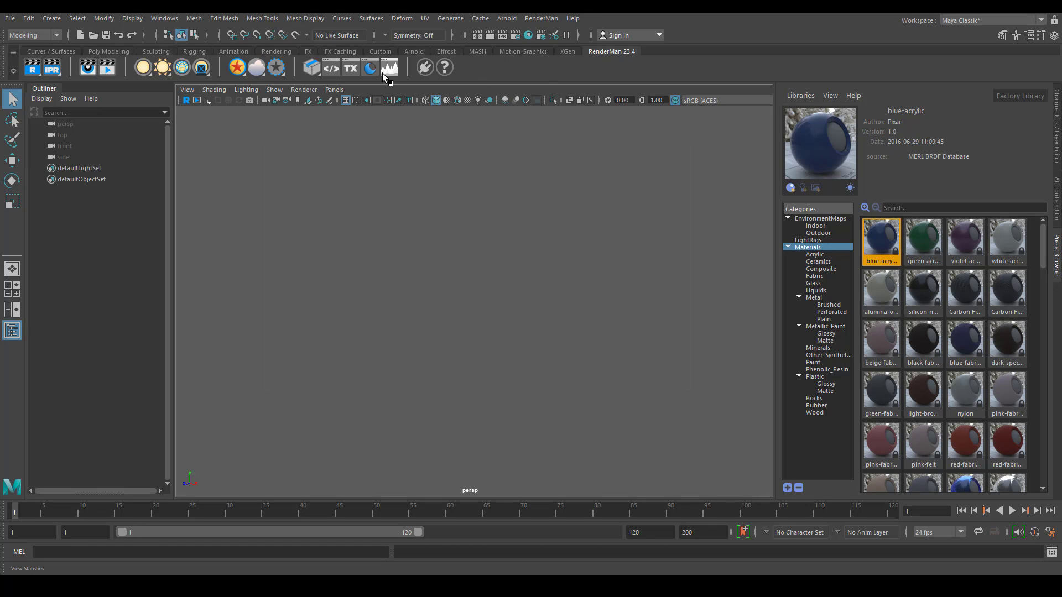
key("ctrl+a")
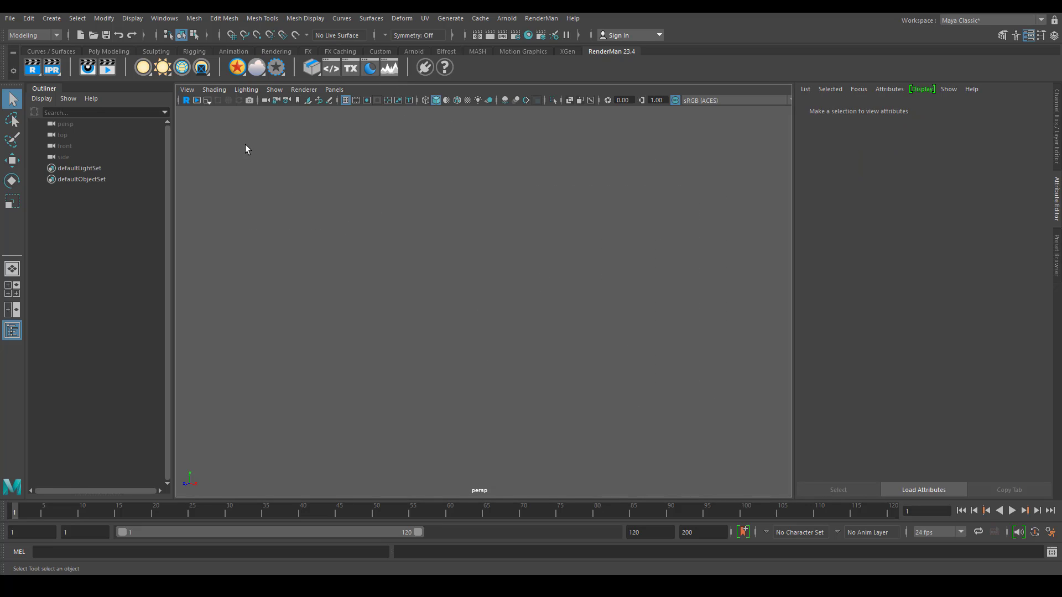
left_click_drag(204, 130, 759, 458)
- Import the Teapot.abc model from the Desktop folder into the scene
left_click(10, 18)
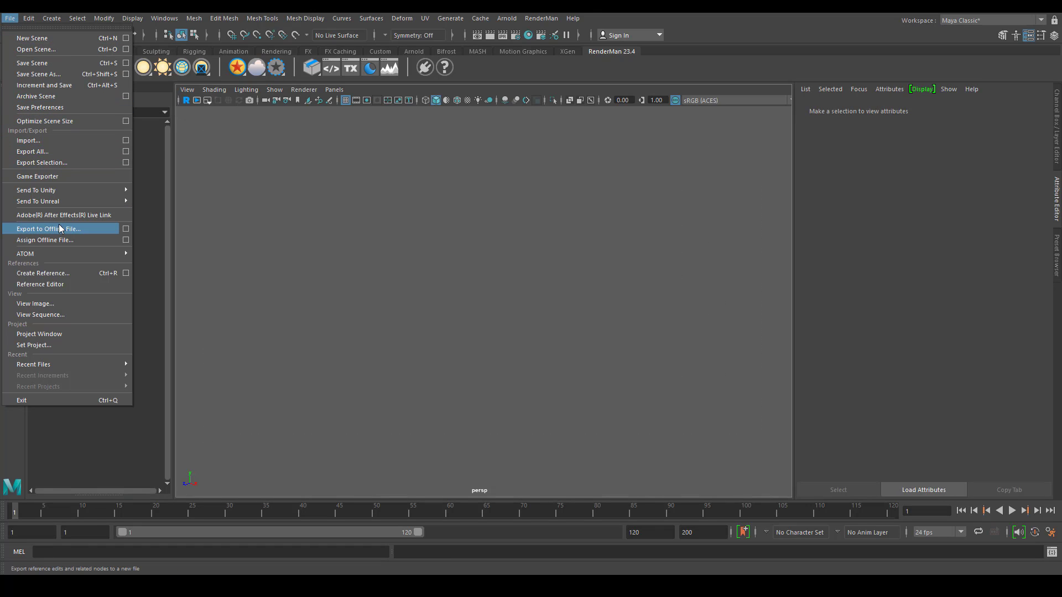
left_click(28, 140)
left_click(213, 147)
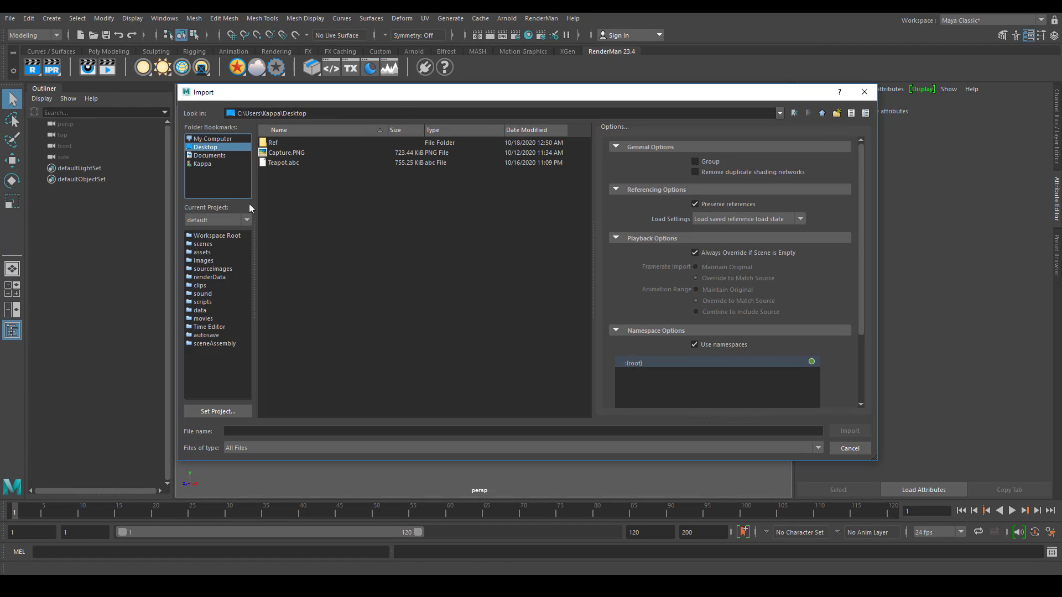
double_click(284, 163)
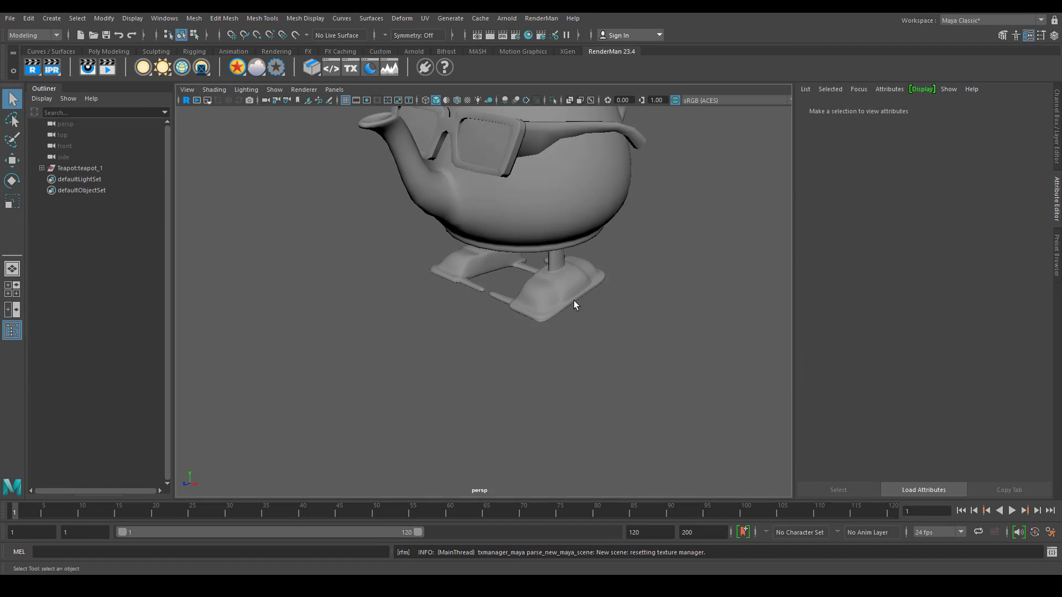
- Start an interactive IPR render of the whole teapot and dismiss the render log window
left_click_drag(555, 332, 469, 277, "alt")
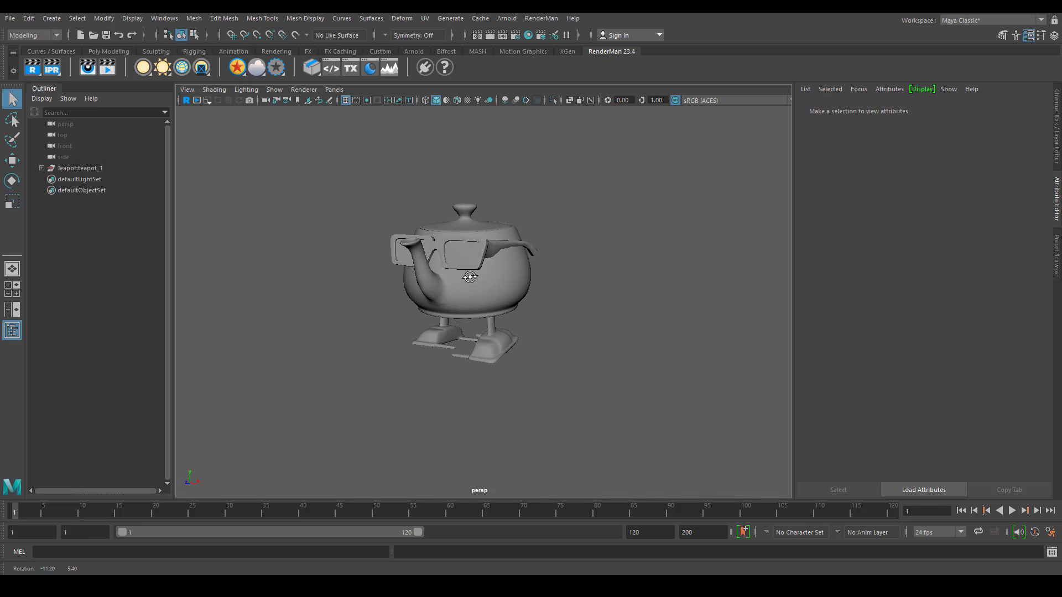
left_click(51, 62)
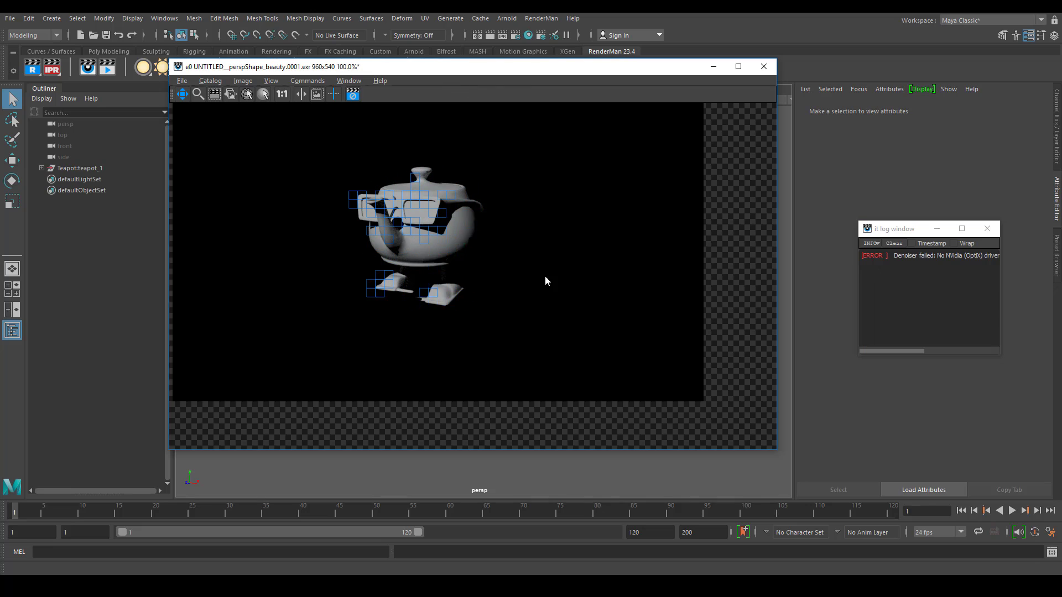
left_click(987, 228)
- Move the render window aside, frame the teapot more closely in the viewport, and place the render window over the viewport again
left_click_drag(449, 72, 855, 118)
left_click_drag(415, 320, 450, 318, "alt")
scroll(451, 318, "up", 3)
left_click_drag(908, 119, 814, 161)
left_click(819, 53)
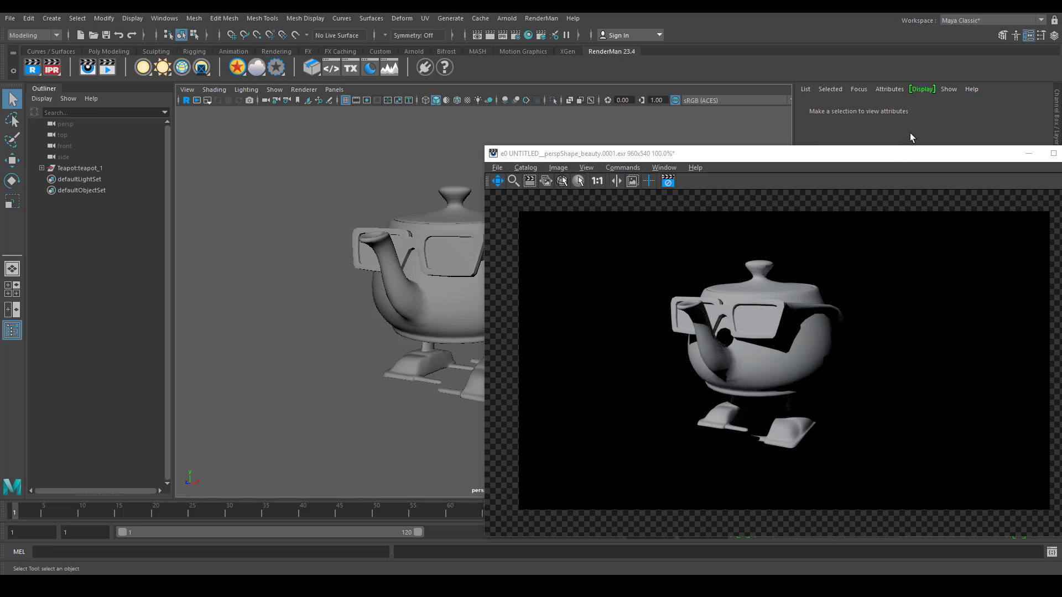
left_click_drag(784, 160, 439, 249)
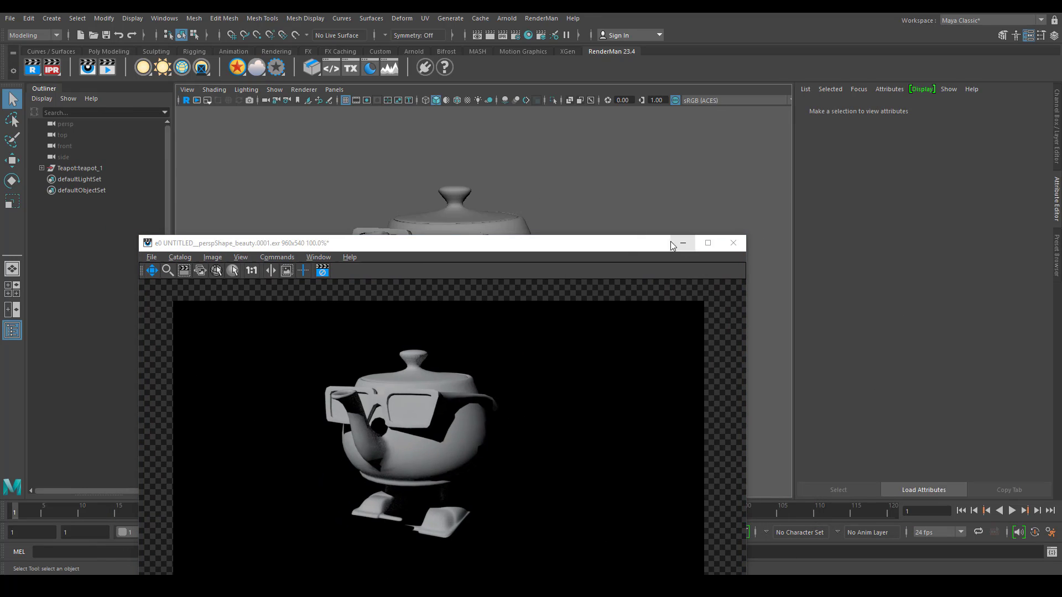
left_click_drag(651, 251, 726, 139)
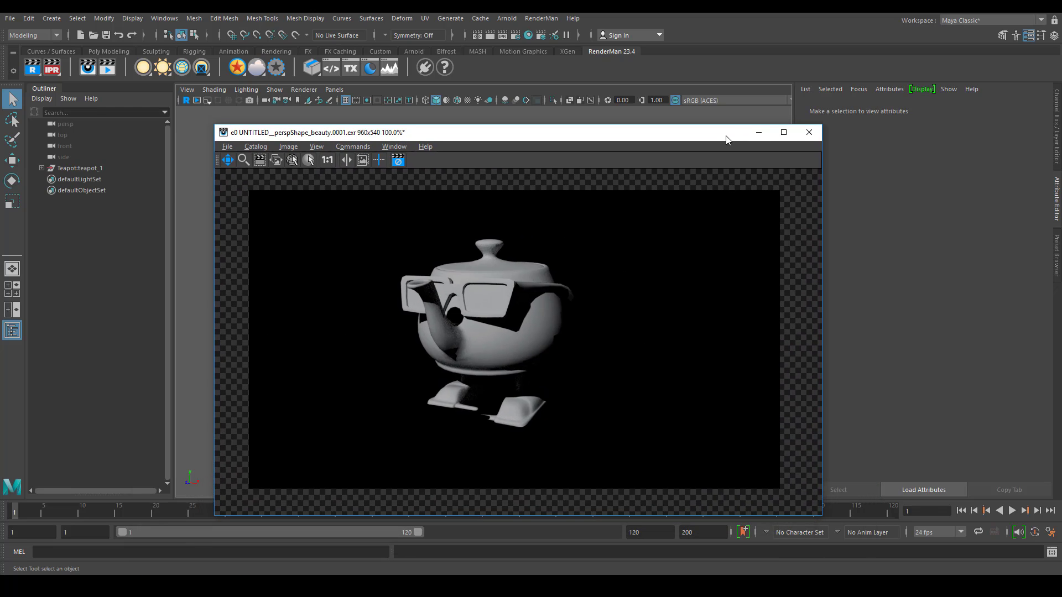
left_click_drag(459, 140, 487, 141)
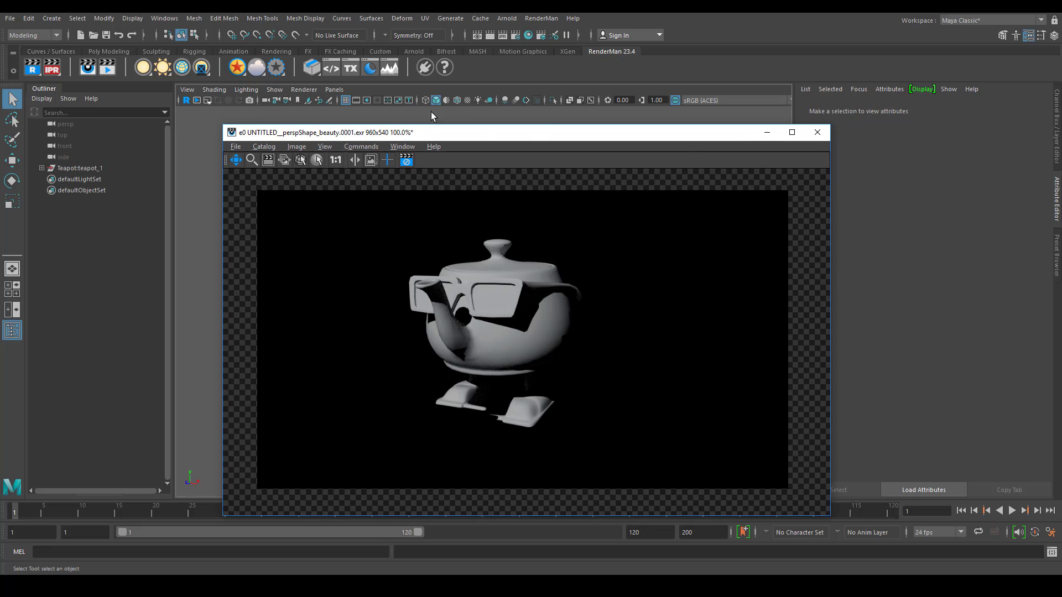
- Turn off Window Always On Top for the render window and return focus to Maya
left_click(404, 149)
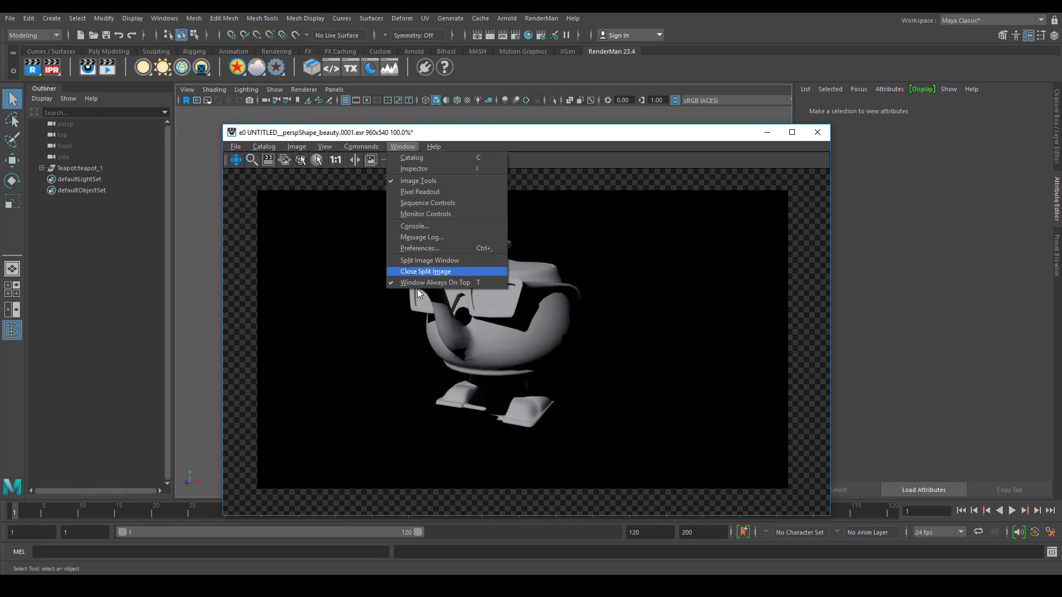
left_click(503, 283)
left_click(402, 146)
left_click(487, 283)
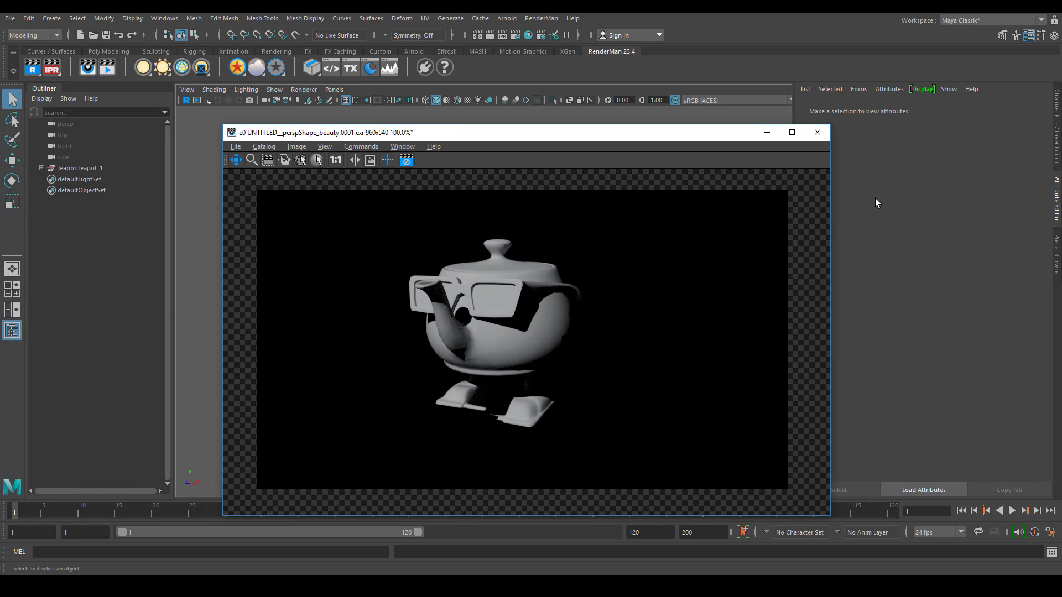
left_click(881, 220)
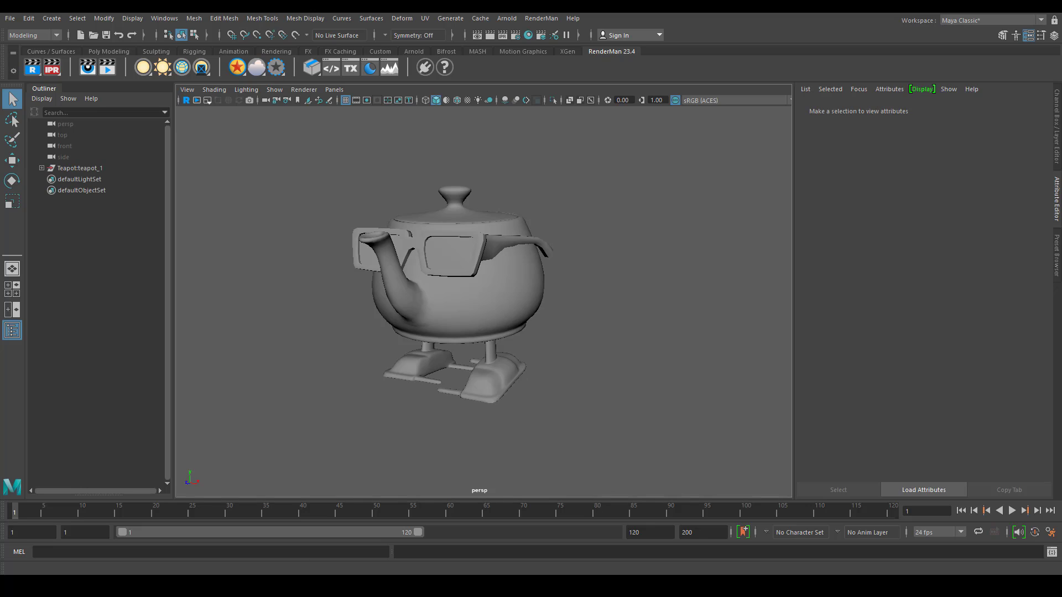
- Bring the render window back to the front and turn Window Always On Top on for it
left_click(367, 544)
left_click(402, 146)
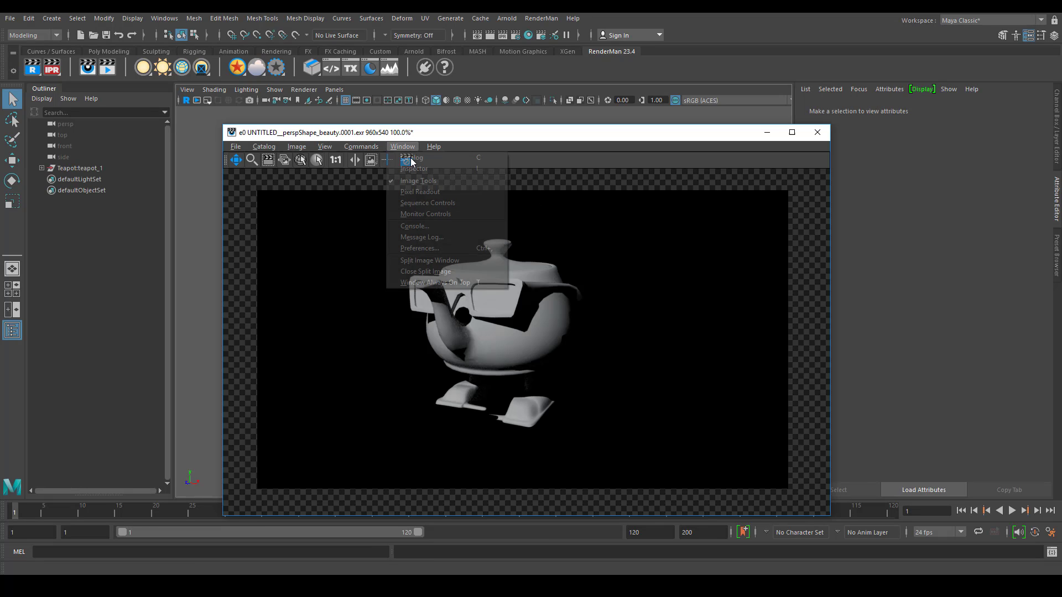
left_click(476, 281)
left_click(930, 289)
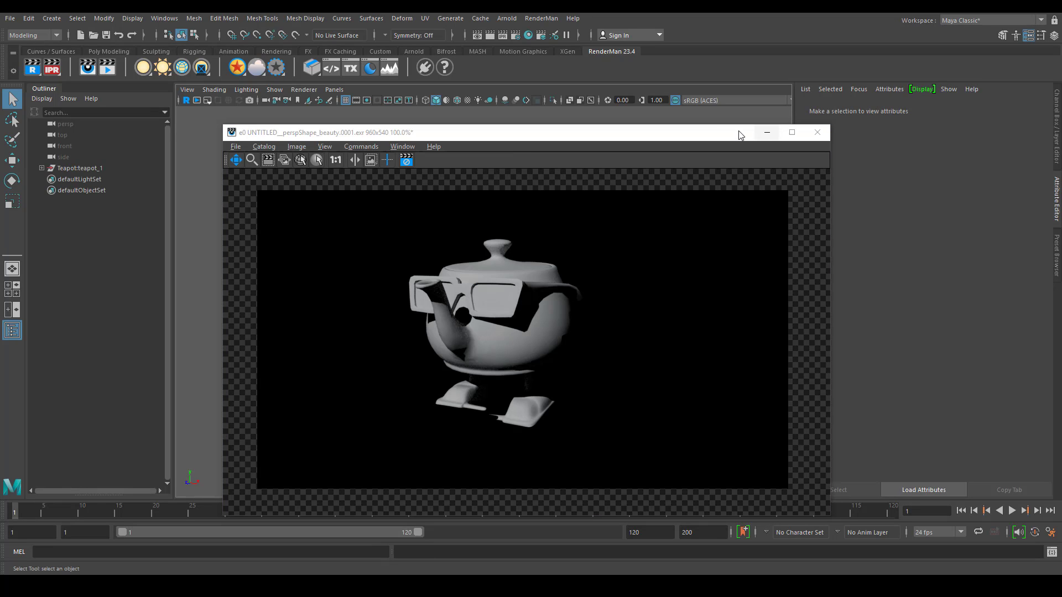
- View the render window on its own over the desktop, restore Maya, and minimize the render window
left_click(766, 133)
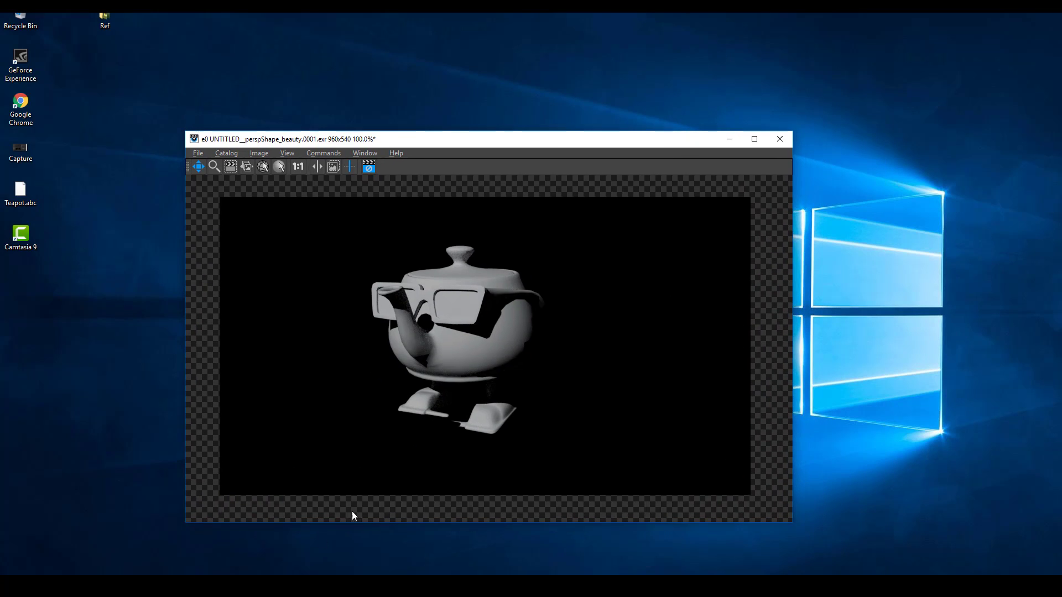
left_click(122, 114)
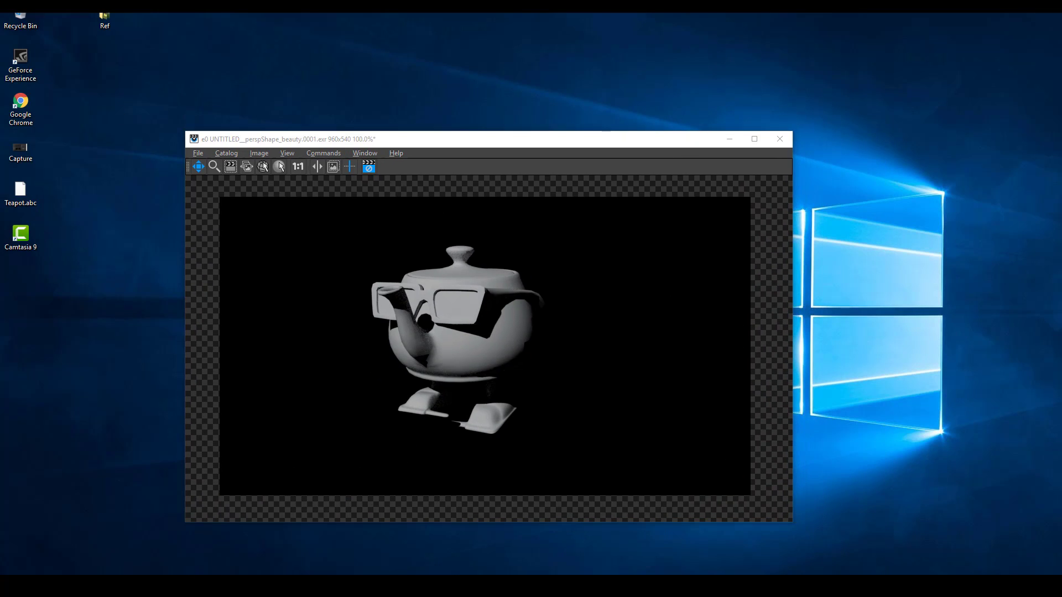
left_click(395, 534)
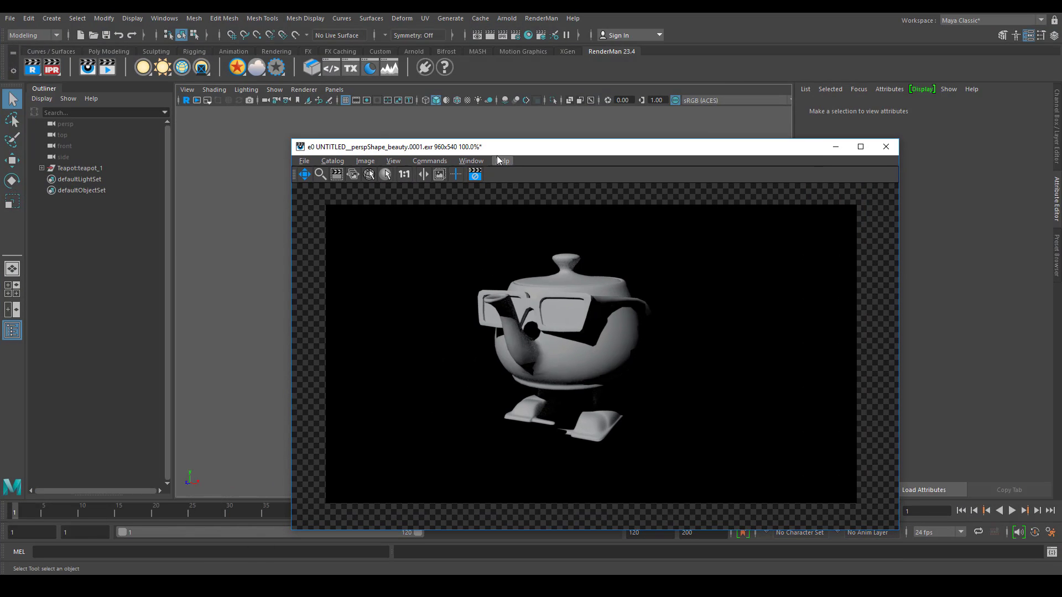
left_click_drag(508, 153, 758, 225)
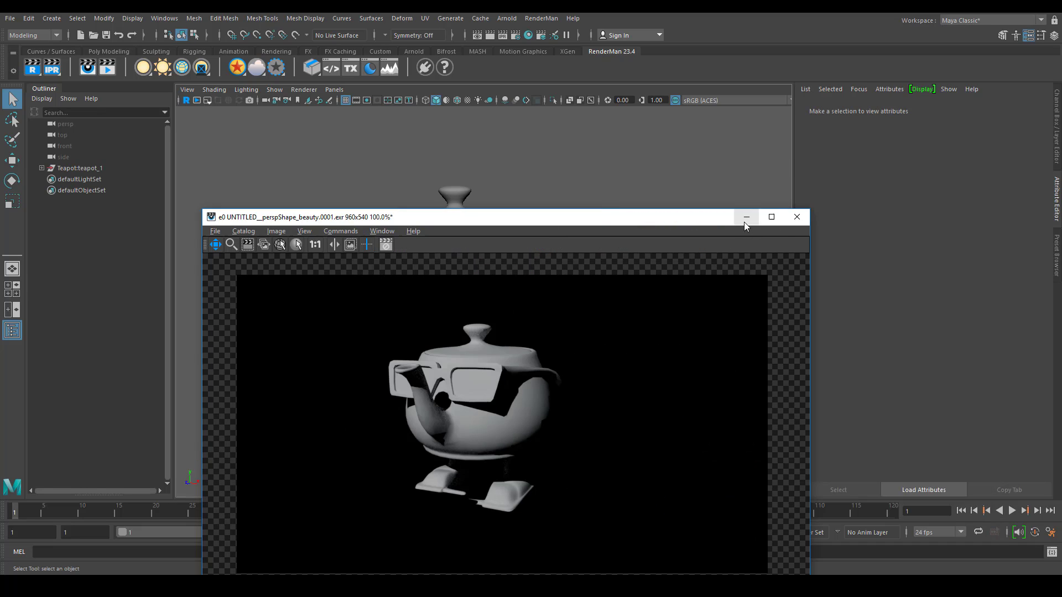
left_click(745, 218)
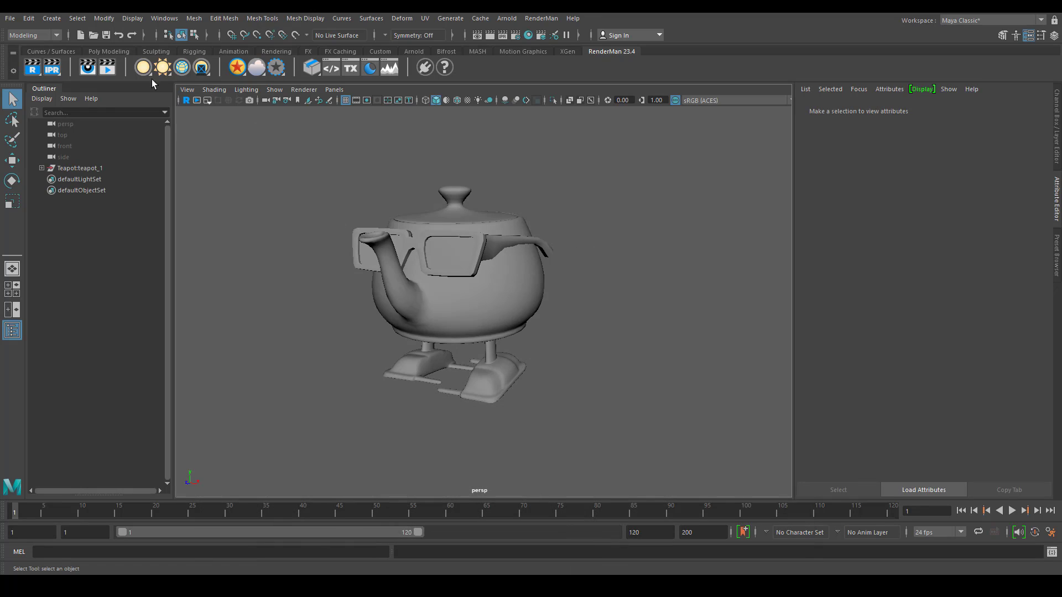
- Create a polygon plane under the teapot and scale it up uniformly into a large floor
left_click(121, 52)
left_click(130, 67)
left_click(13, 201)
left_click_drag(438, 395, 521, 401)
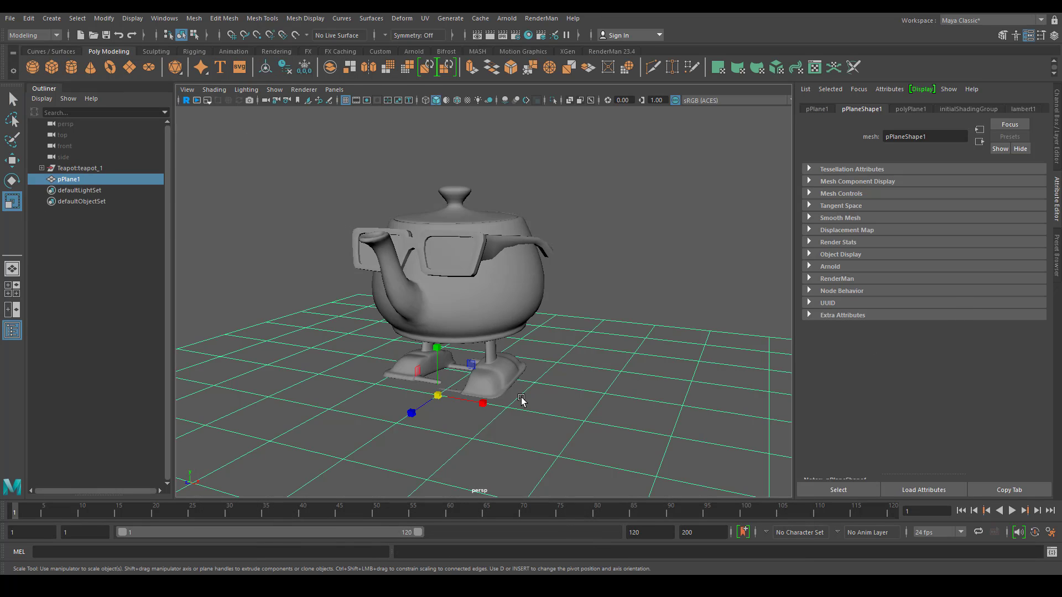
scroll(440, 398, "down", 5)
left_click_drag(441, 398, 594, 374)
- Extrude the floor plane's rear edge upward as a backdrop wall, bevel the corner, and return to object mode with nothing selected
key("w")
left_click(628, 280)
key("ctrl+e")
key("ctrl+b")
key("F8")
key("q")
left_click(671, 138)
- Rotate the whole teapot group around the Y axis to about 42.5 degrees
middle_click_drag(670, 138, 547, 363, "alt")
left_click_drag(547, 363, 475, 332, "alt")
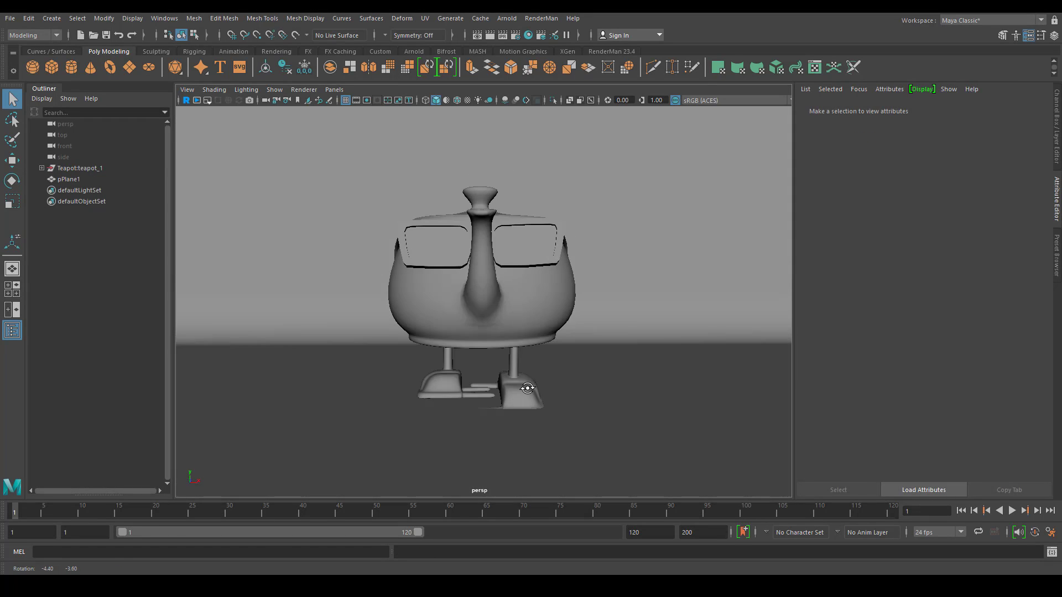
left_click(475, 309)
left_click(12, 181)
left_click_drag(481, 419, 509, 419)
scroll(565, 300, "down", 5)
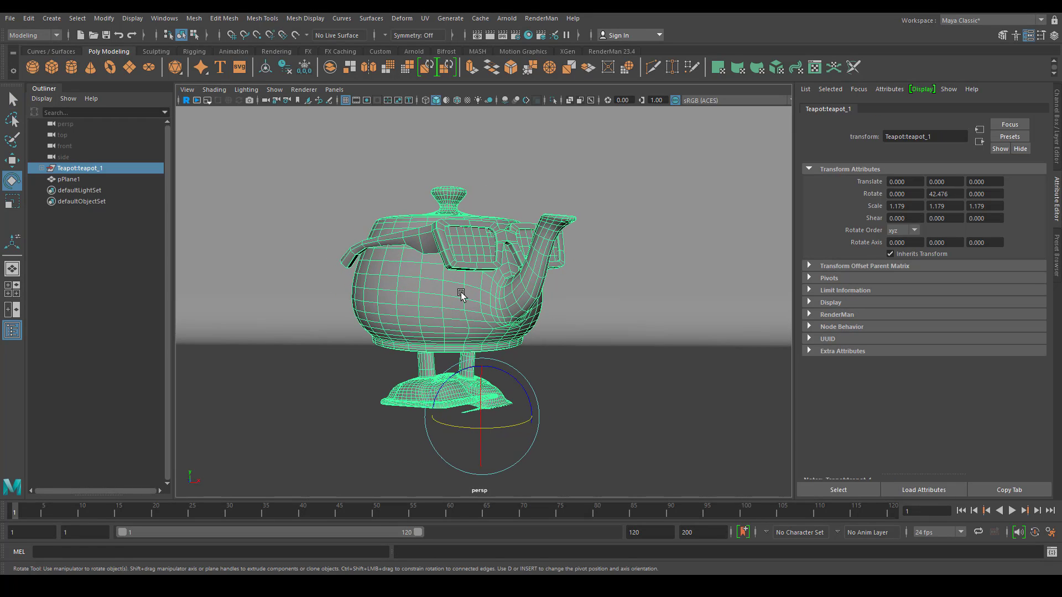
- Show the 960 x 540 resolution gate, frame the teapot inside it, and run an IPR render of the scene
scroll(565, 299, "up", 5)
left_click(377, 100)
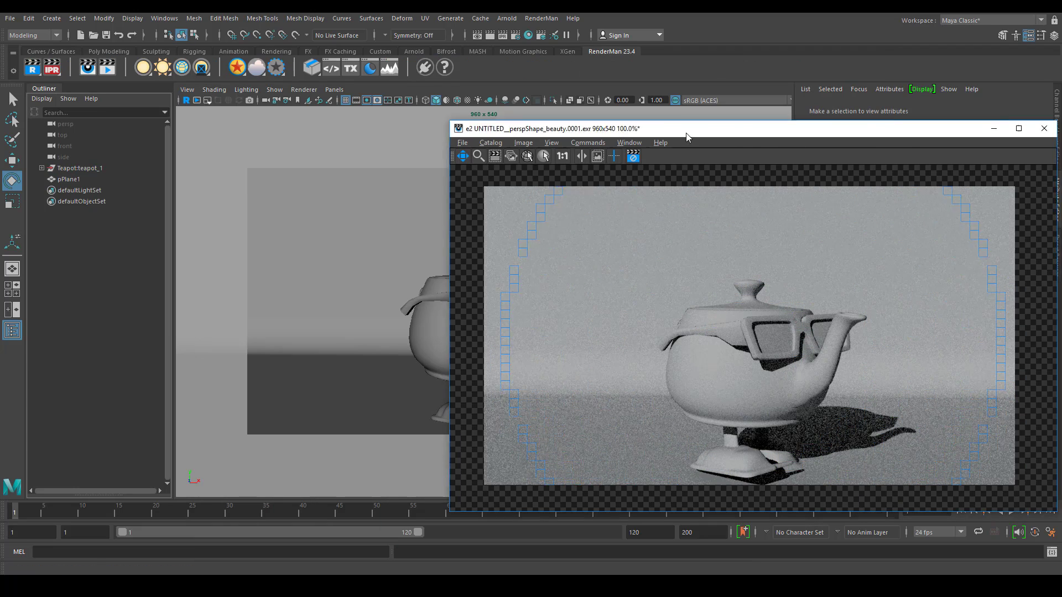
left_click_drag(672, 131, 828, 91)
left_click_drag(547, 367, 540, 365, "alt")
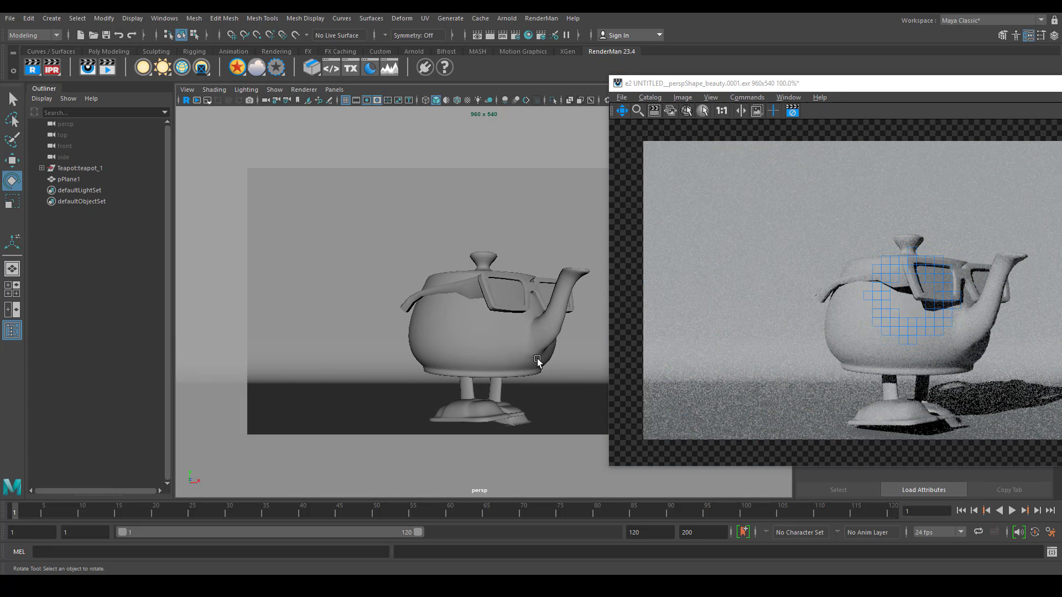
left_click_drag(945, 87, 512, 123)
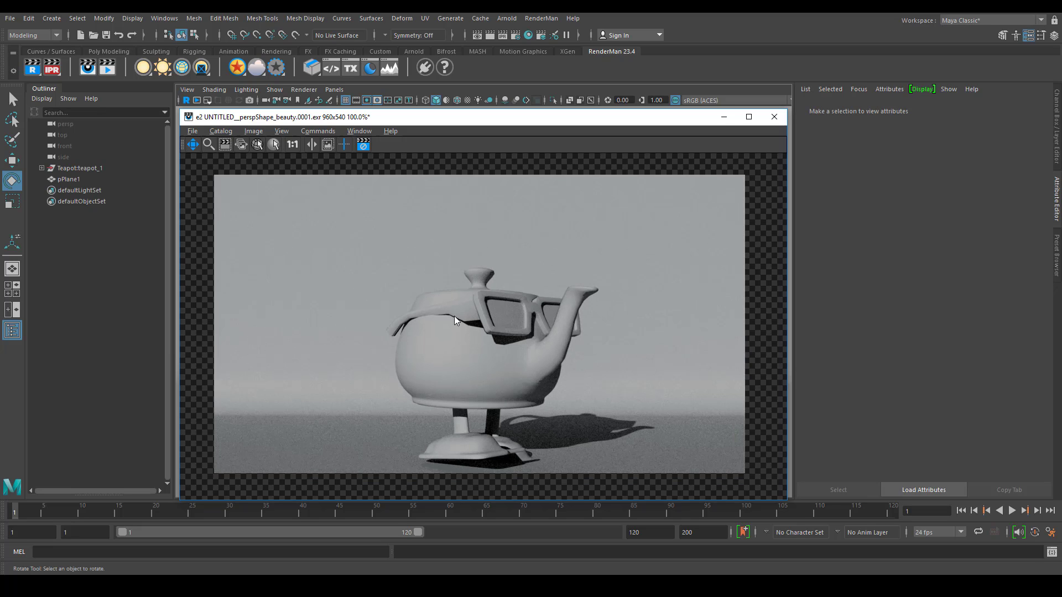
- Add a PxrDomeLight and load Machine_Room_Edited.hdr.tex from the HDRI folder as its Color Map
right_click(163, 71)
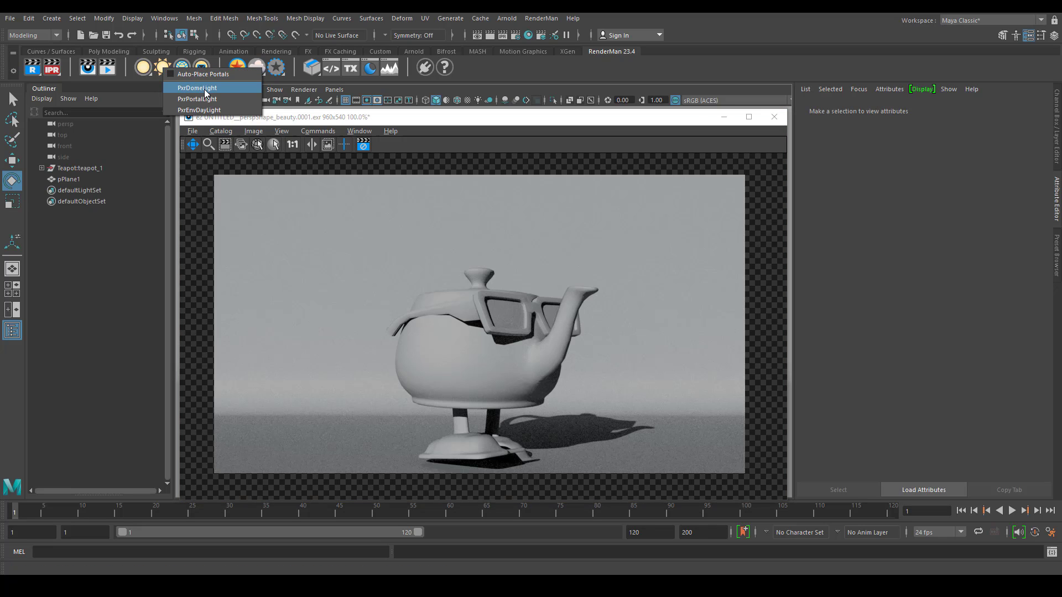
left_click(205, 88)
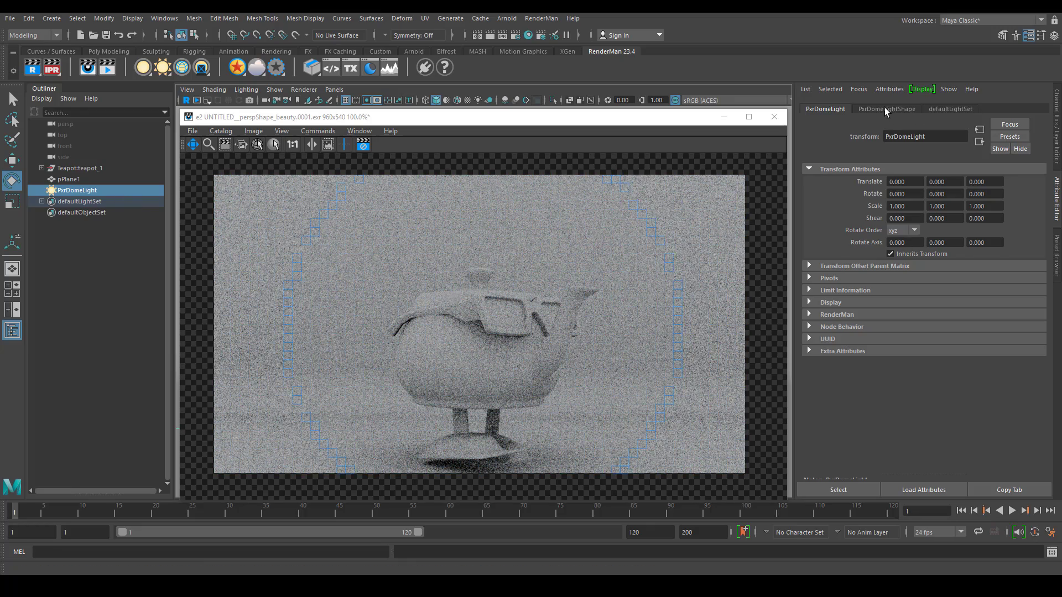
left_click(1026, 312)
key("Return")
- Move the render window clear of the viewport and examine the file name in the dome light's Color Map path
left_click_drag(598, 119, 346, 206)
left_click_drag(261, 277, 592, 117)
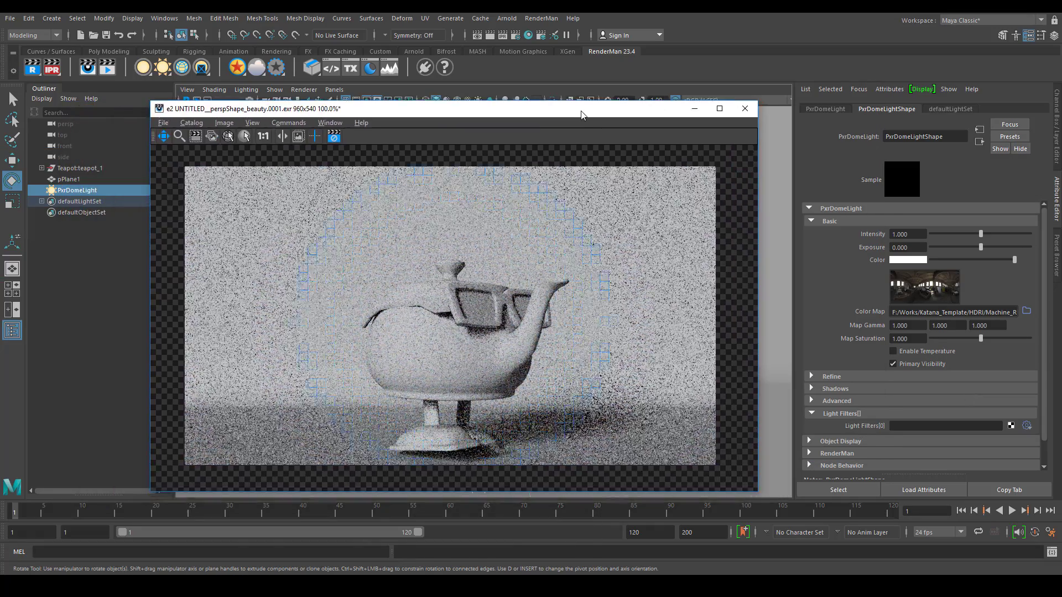
left_click_drag(232, 113, 223, 276)
left_click_drag(575, 271, 184, 185)
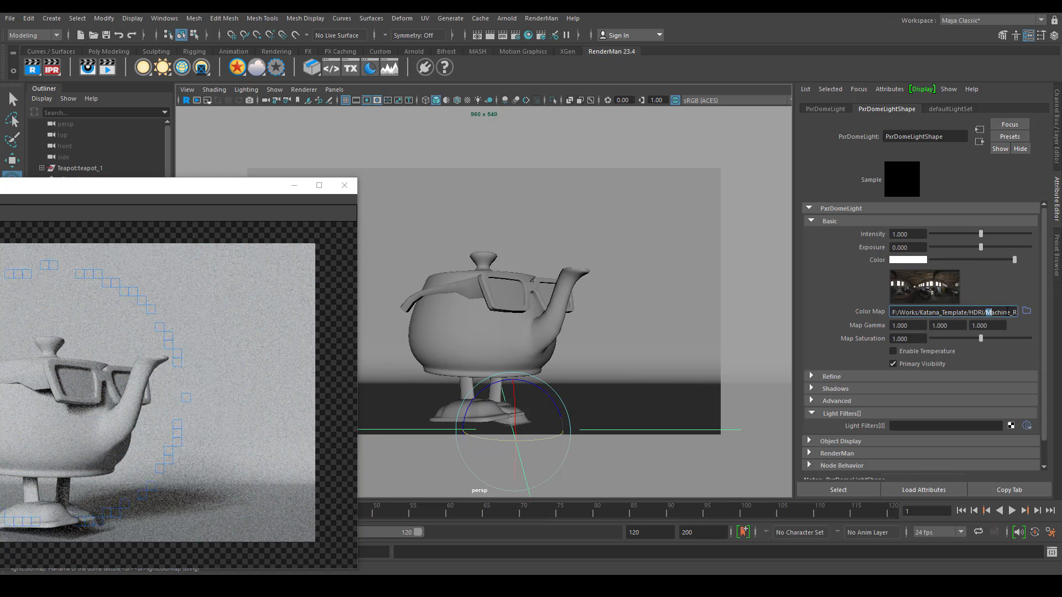
left_click_drag(986, 314, 1024, 313)
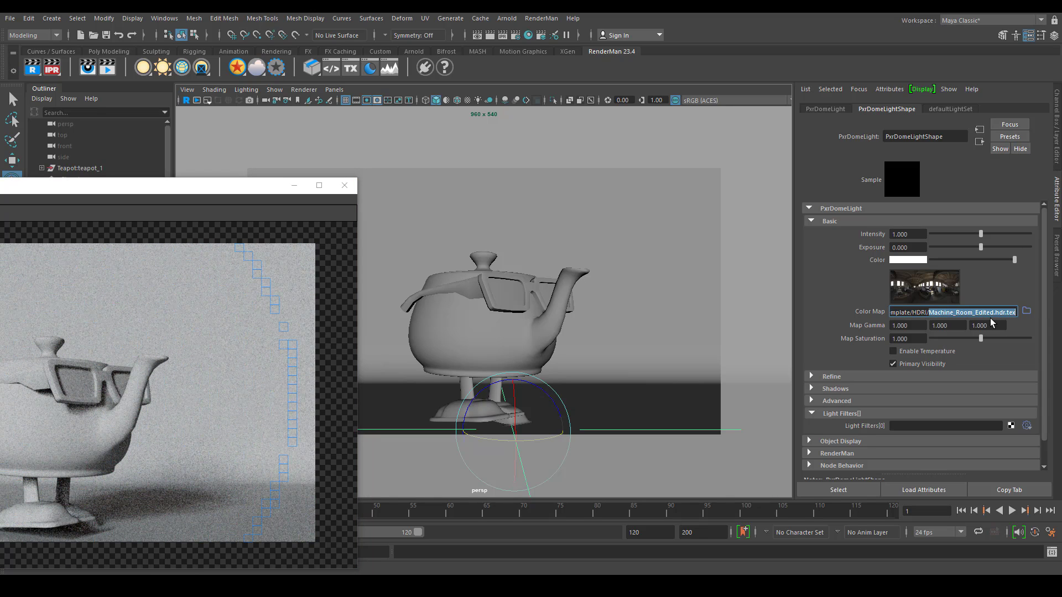
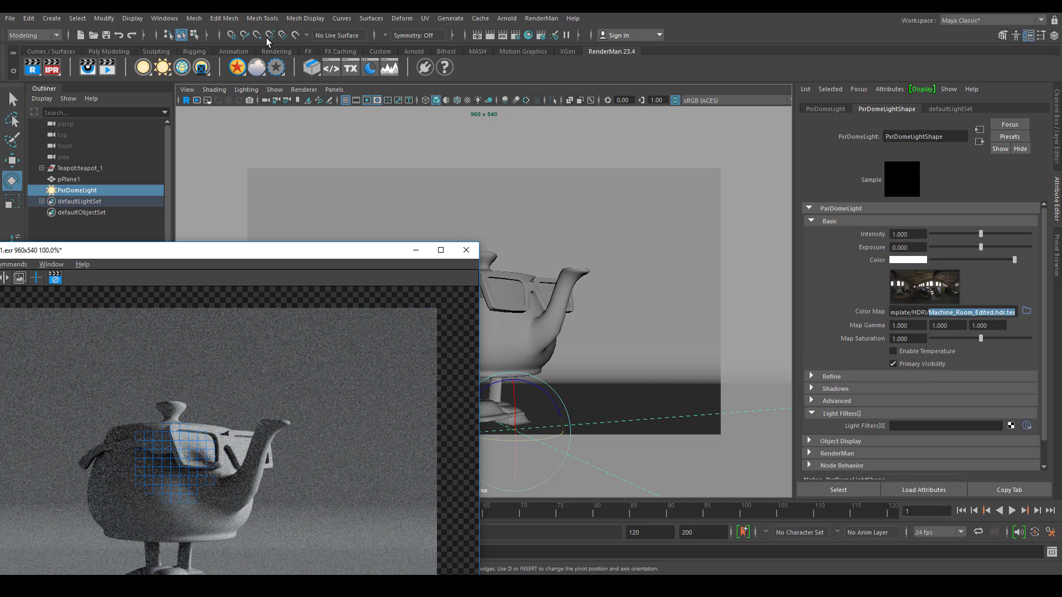
- Select the teapot's body mesh and assign a new PxrSurface material to it
left_click(625, 194)
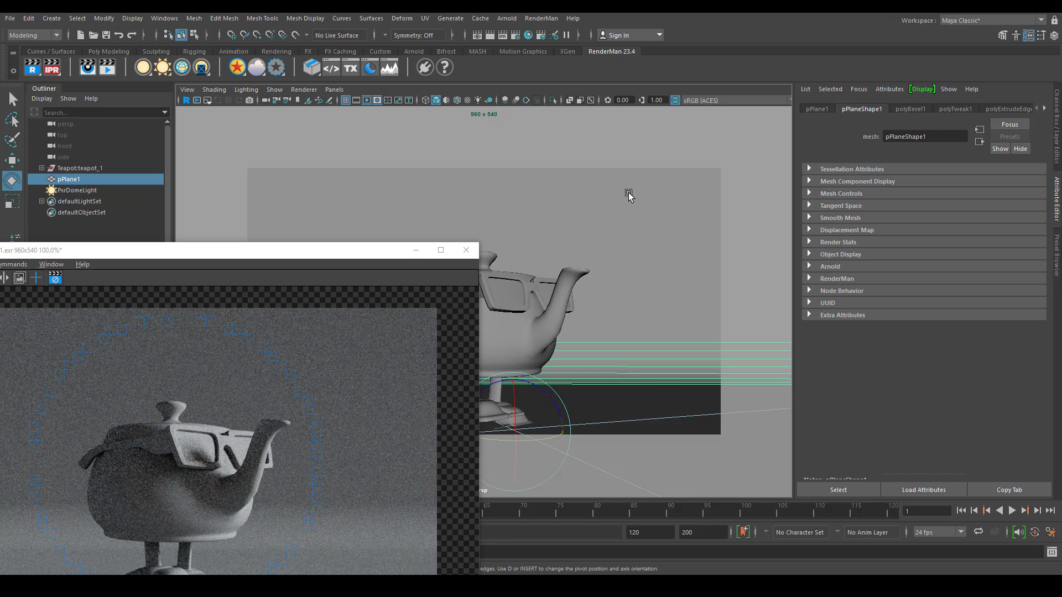
left_click(564, 343)
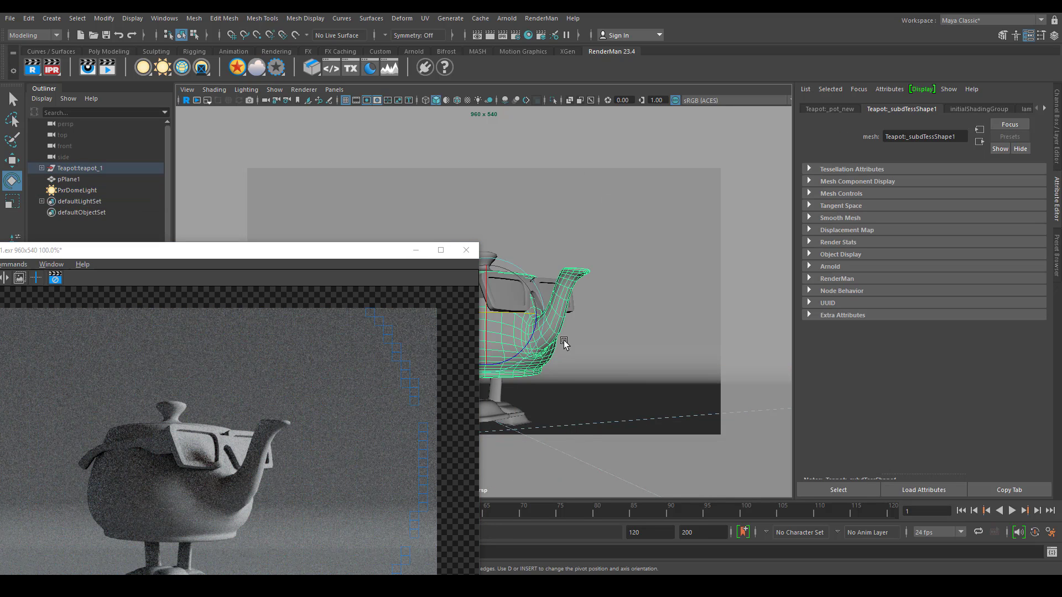
left_click(11, 162)
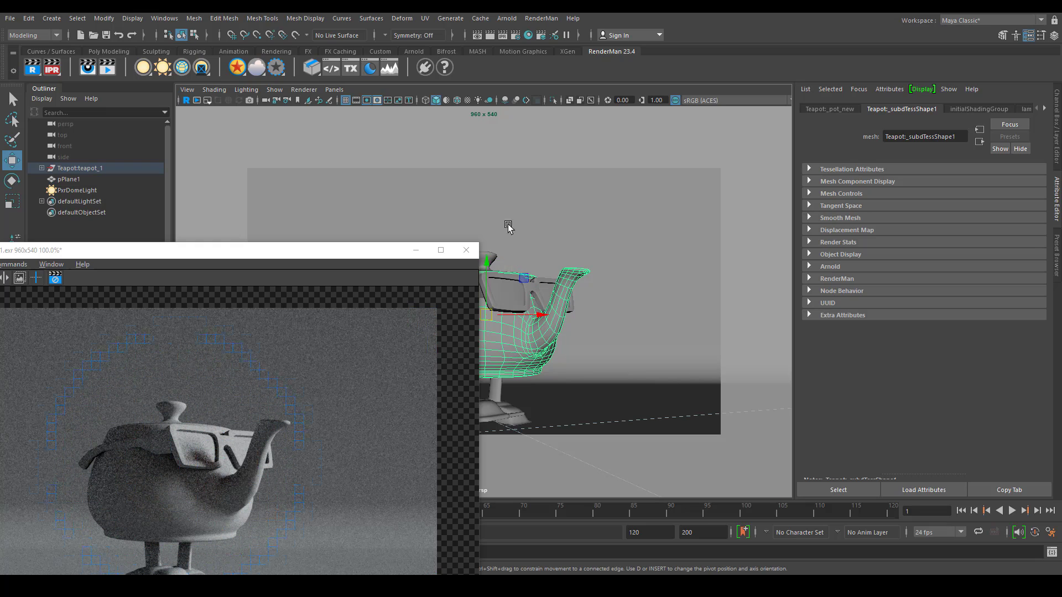
left_click(238, 70)
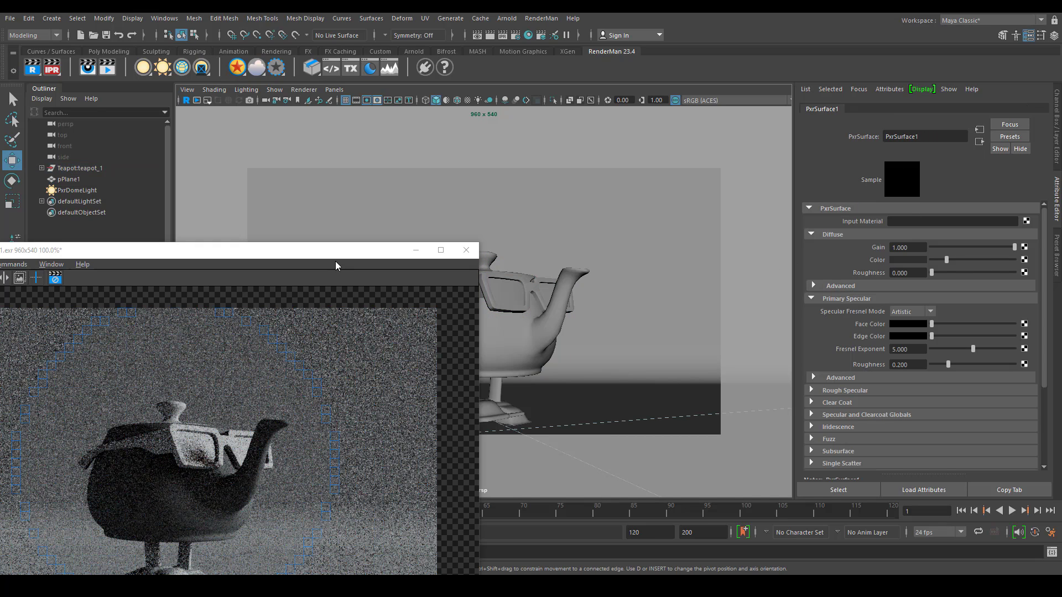
- Move the render window up to show the whole teapot and set the body material's diffuse Color to blue
left_click_drag(335, 251, 387, 126)
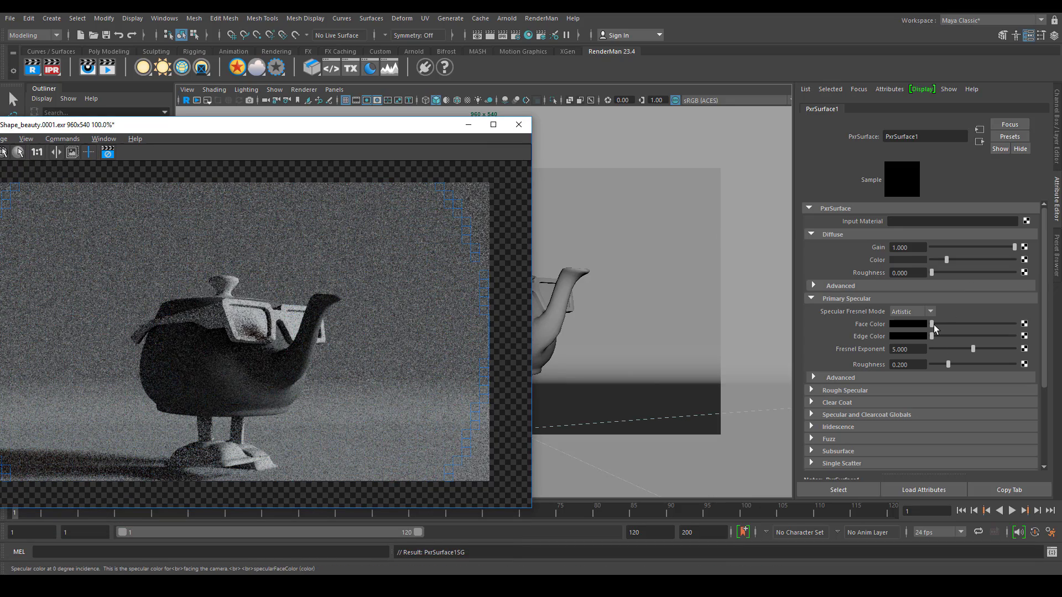
left_click(918, 260)
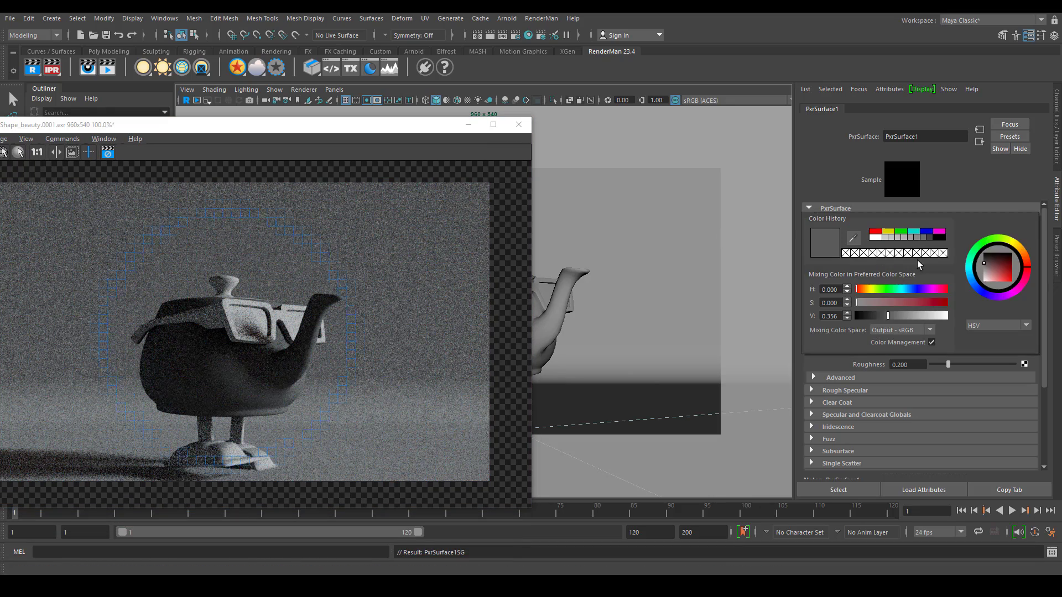
left_click(910, 260)
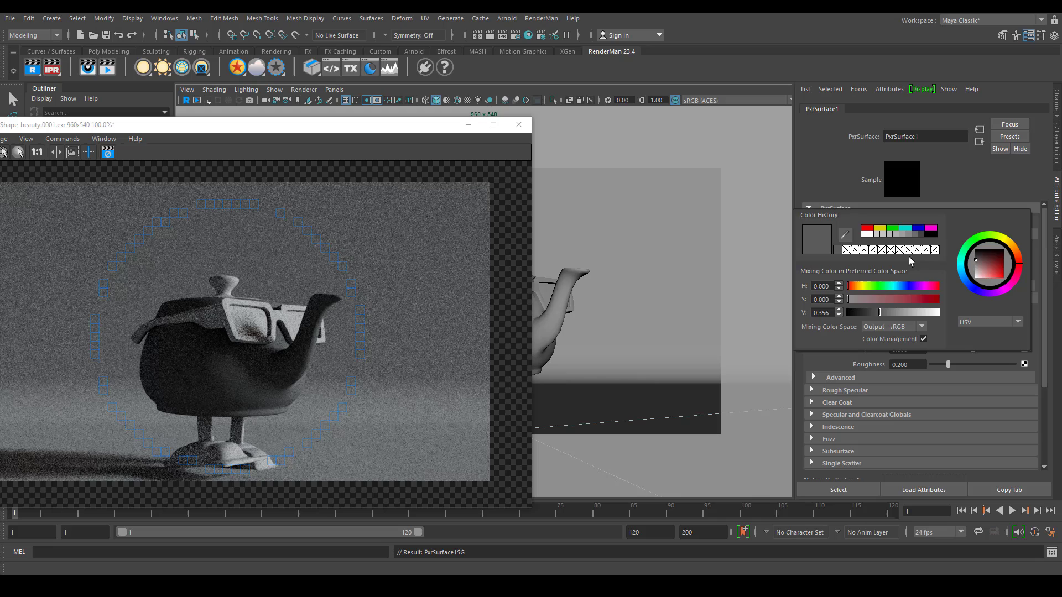
left_click(909, 227)
mouse_move(892, 286)
left_mouse_down()
mouse_move(913, 312)
mouse_move(883, 299)
left_mouse_up()
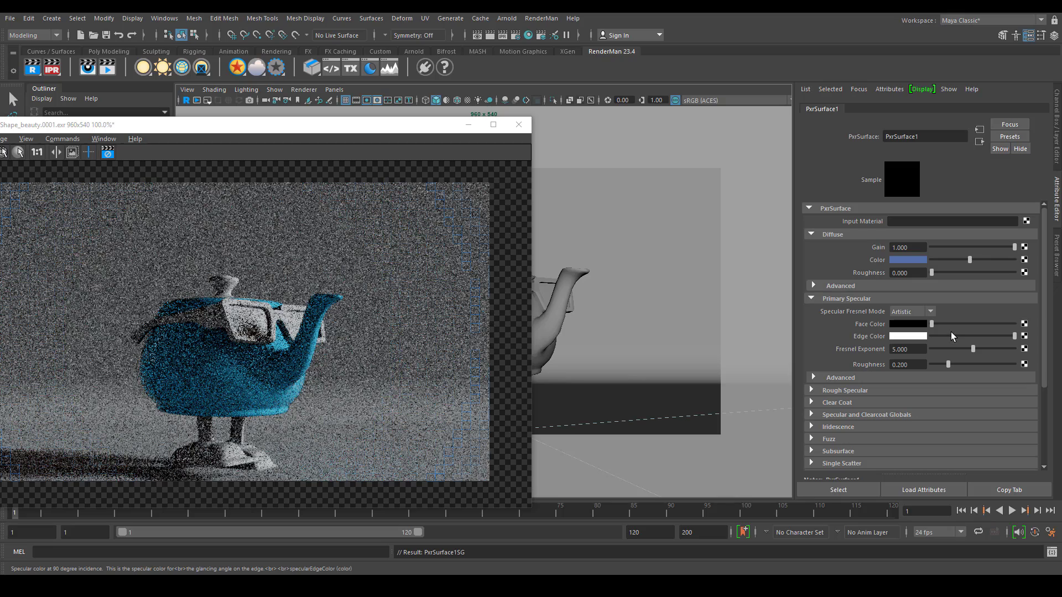
- Try the Physical Specular Fresnel Mode on the body material, then return it to Artistic
left_click(894, 311)
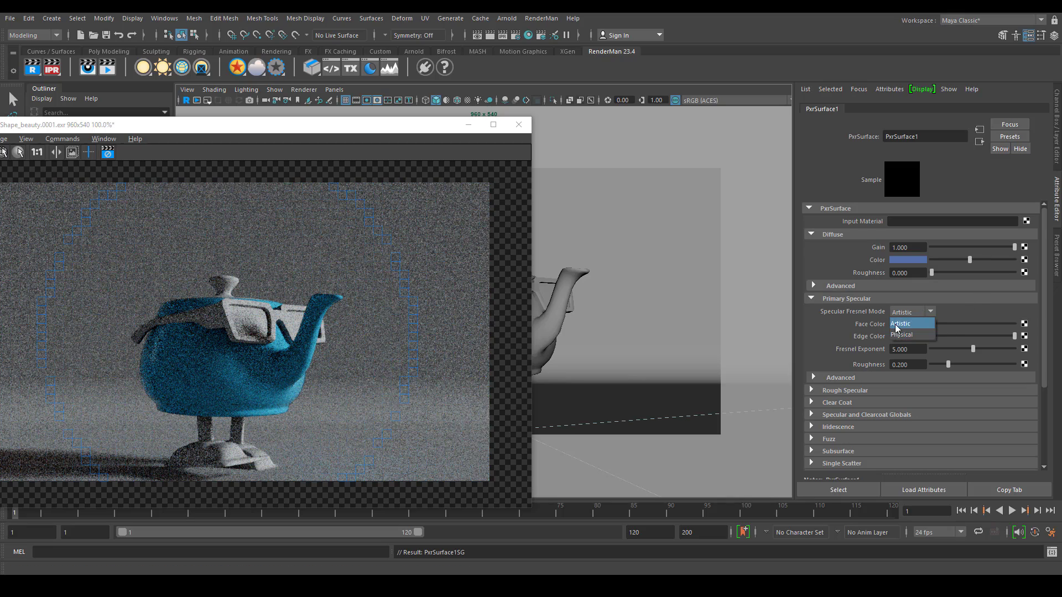
left_click(907, 335)
left_click(911, 311)
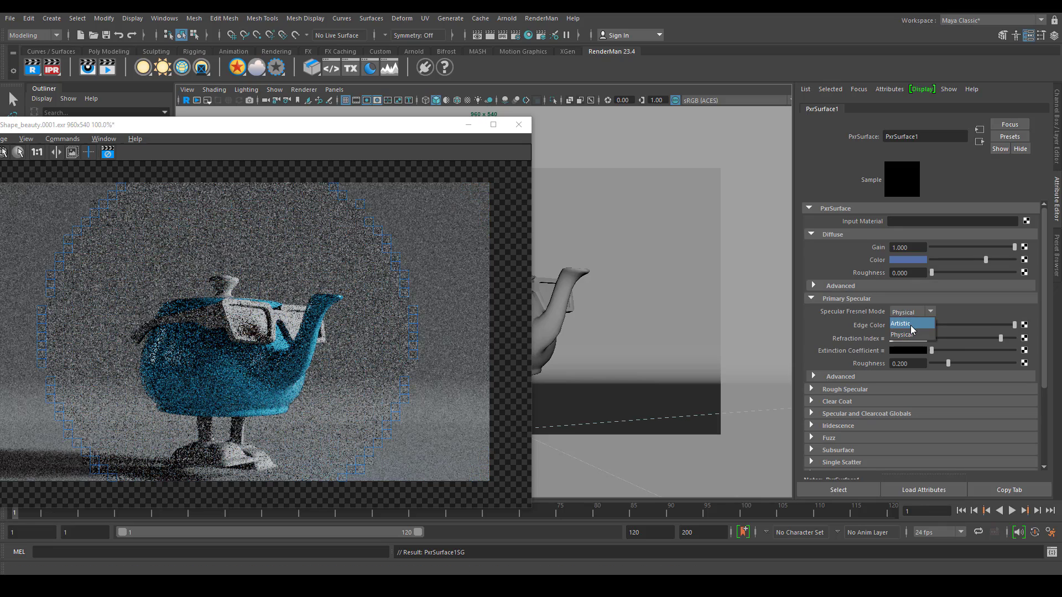
left_click(910, 324)
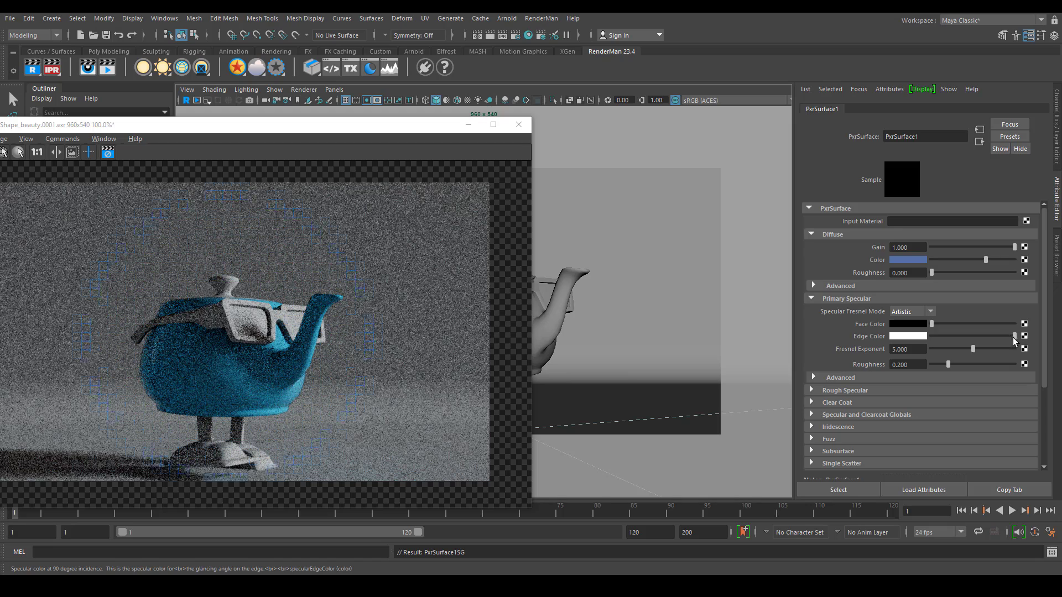
- Set the body material's primary specular Edge Color to white and its Face Color to a near-black grey
mouse_move(1014, 337)
left_mouse_down()
mouse_move(934, 337)
mouse_move(1015, 336)
left_mouse_up()
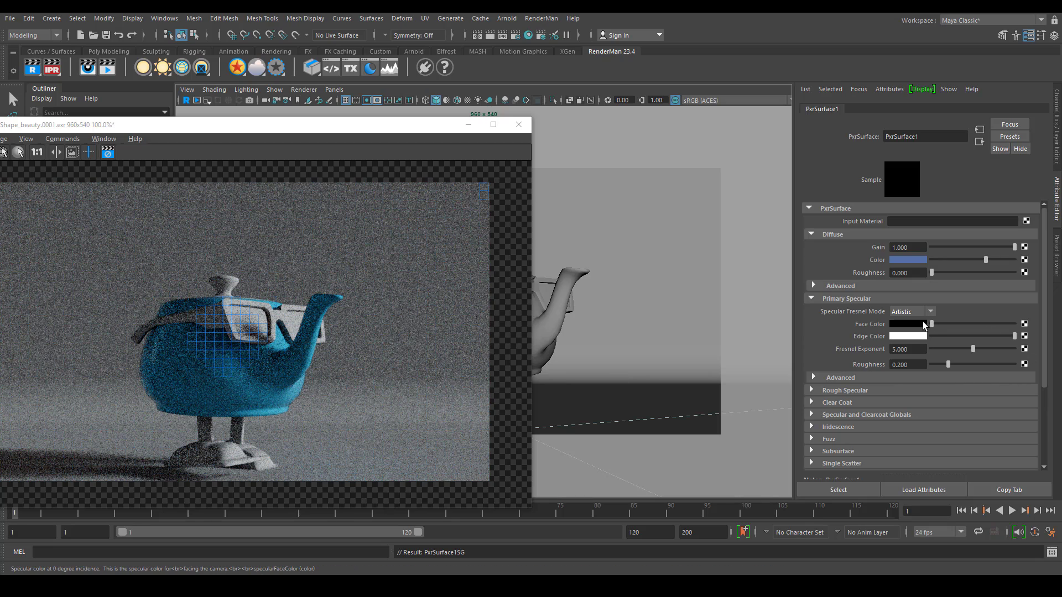
left_click_drag(932, 324, 967, 325)
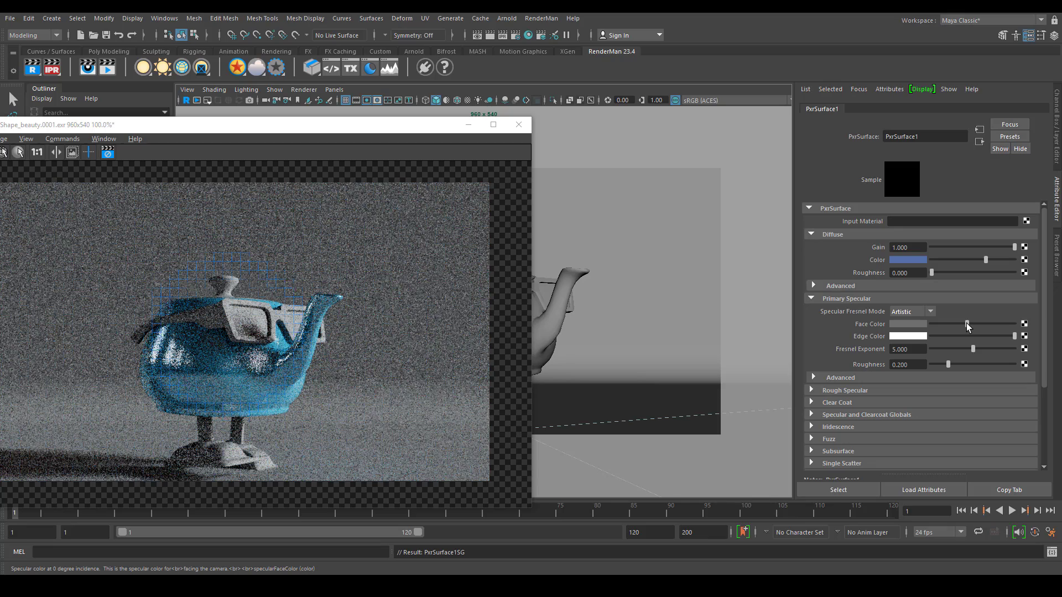
left_click_drag(967, 325, 912, 327)
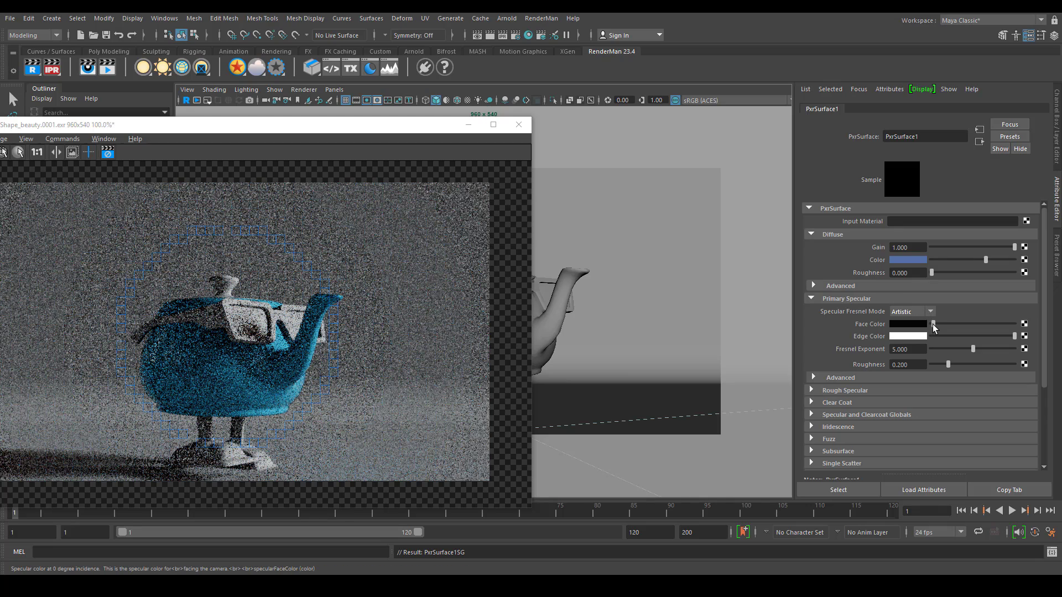
left_click_drag(933, 327, 935, 327)
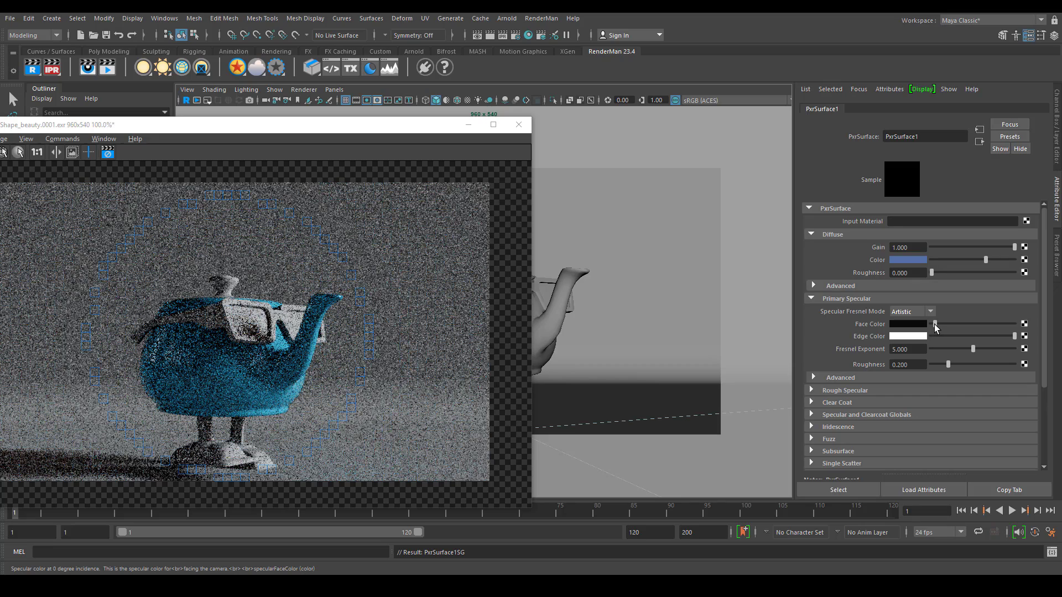
- Set the body material's Specular Fresnel Mode to Physical and its primary specular Roughness to 0.095
left_click(918, 311)
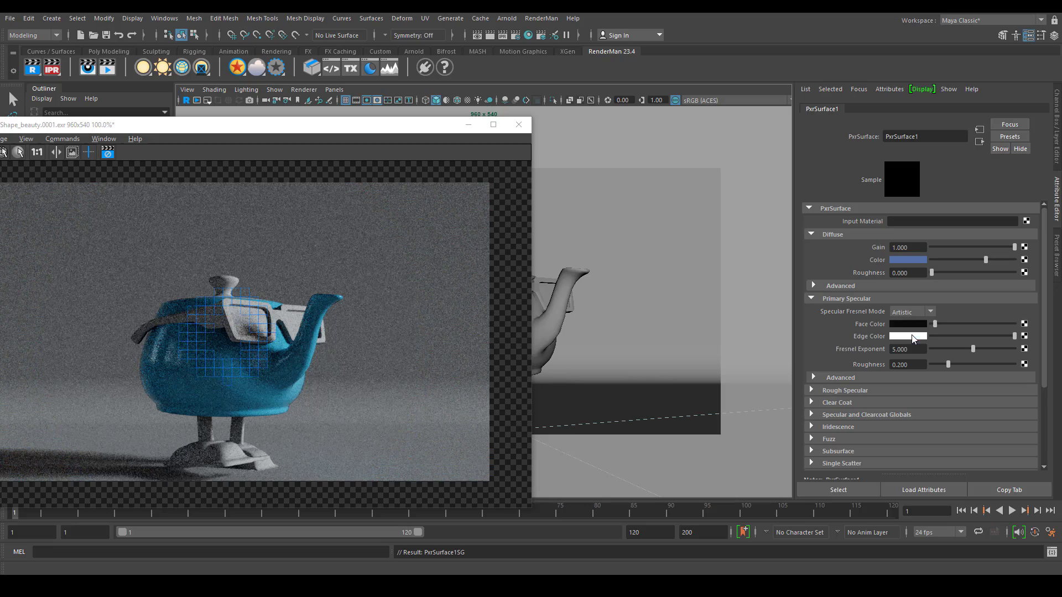
left_click(912, 335)
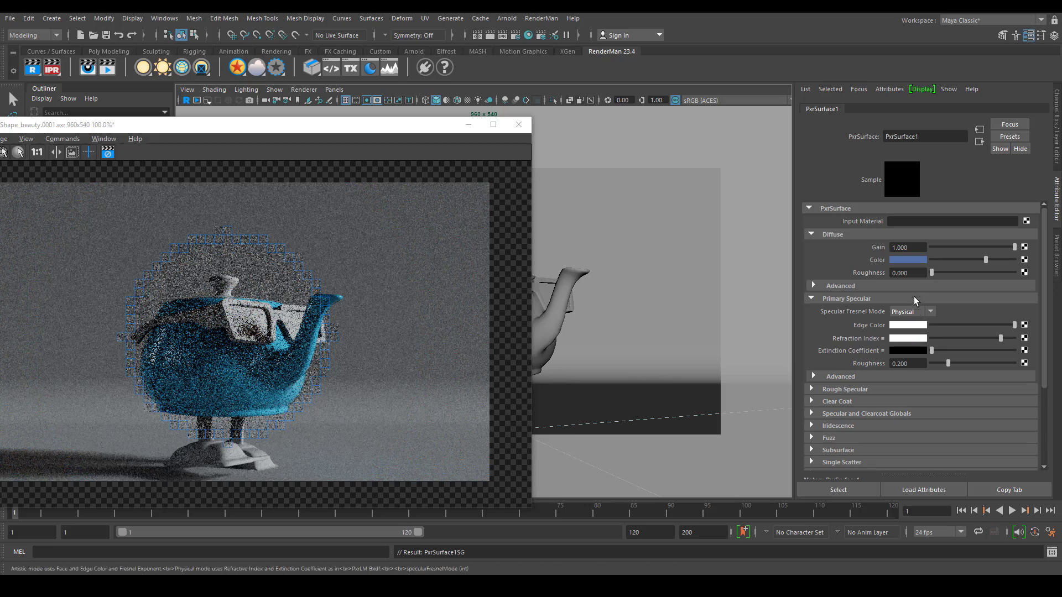
left_click(894, 338)
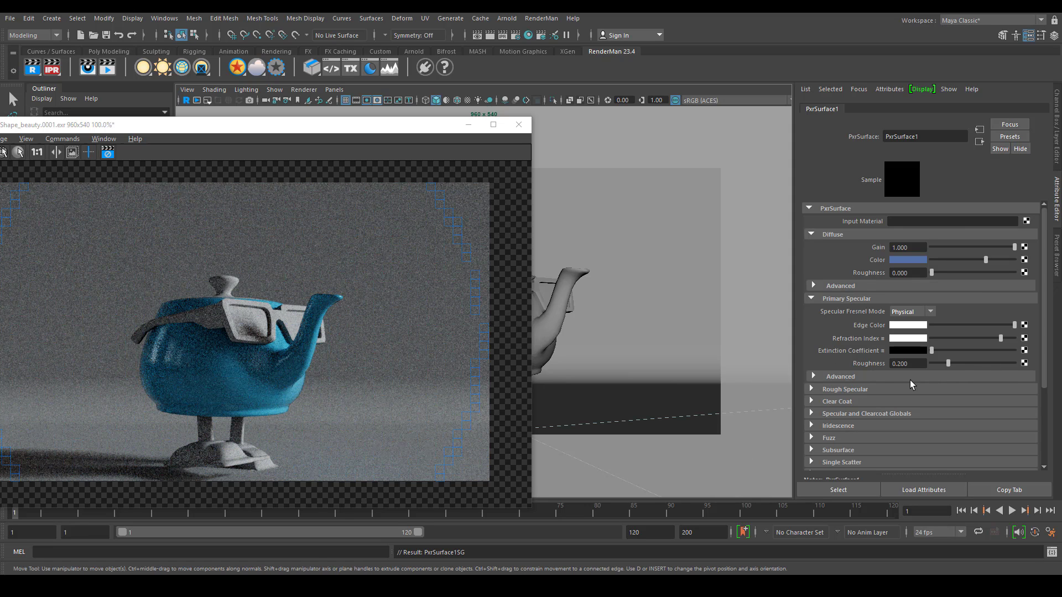
left_click_drag(947, 364, 943, 364)
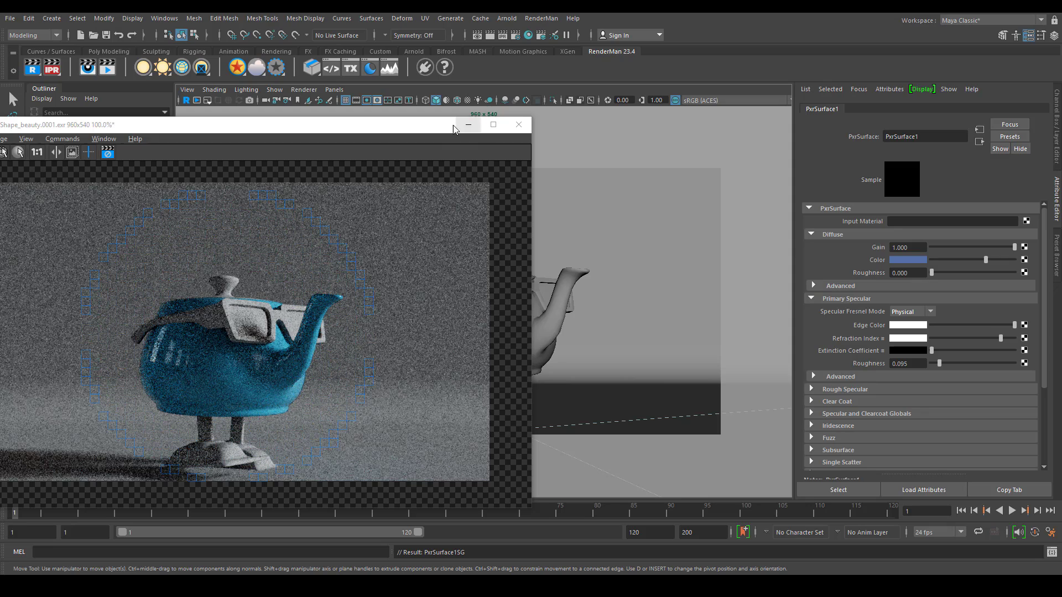
- Assign a new PxrSurface material to the sunglasses frame and rename the material Plastic
left_click_drag(453, 129, 303, 119)
left_click(479, 287)
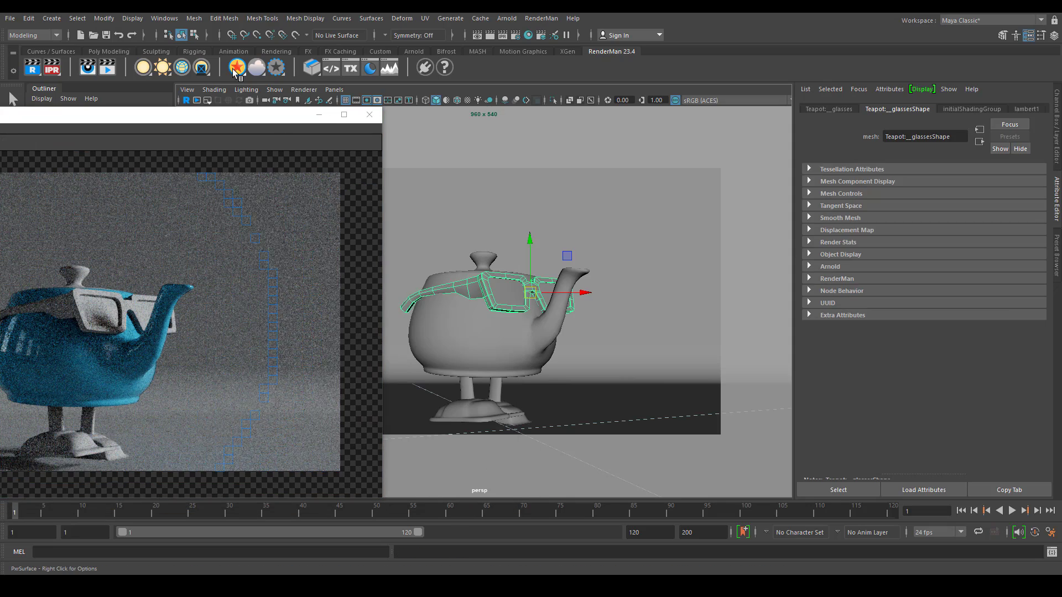
left_click(237, 67)
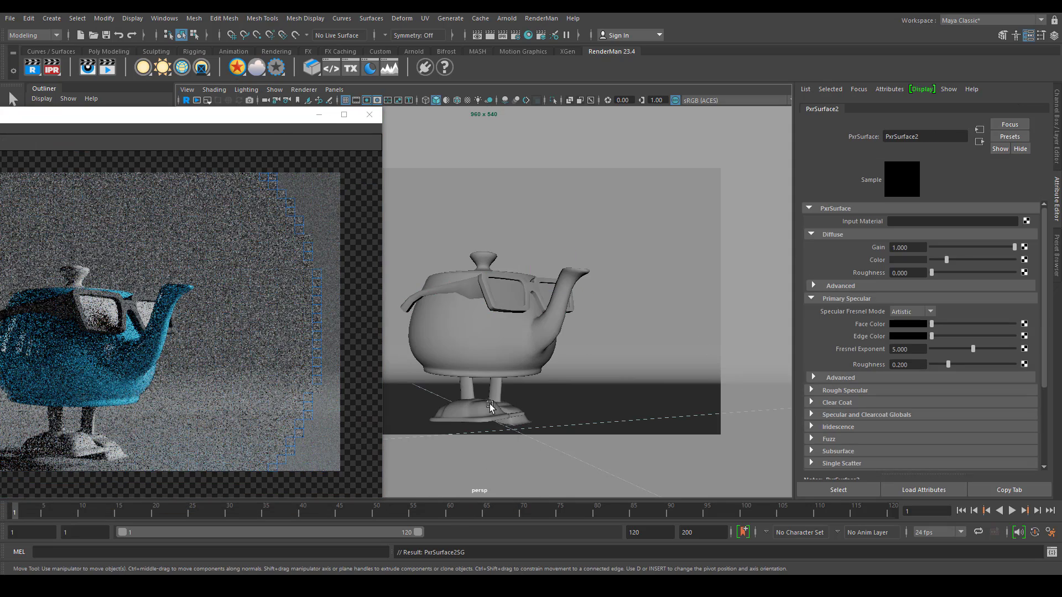
left_click_drag(934, 137, 864, 142)
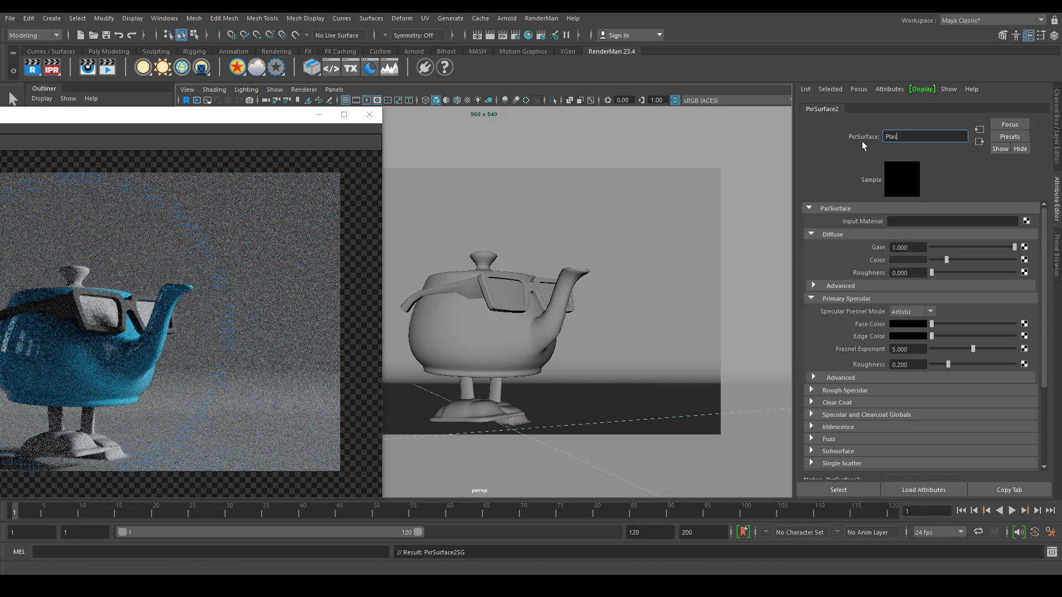
type("Plastic")
key("Return")
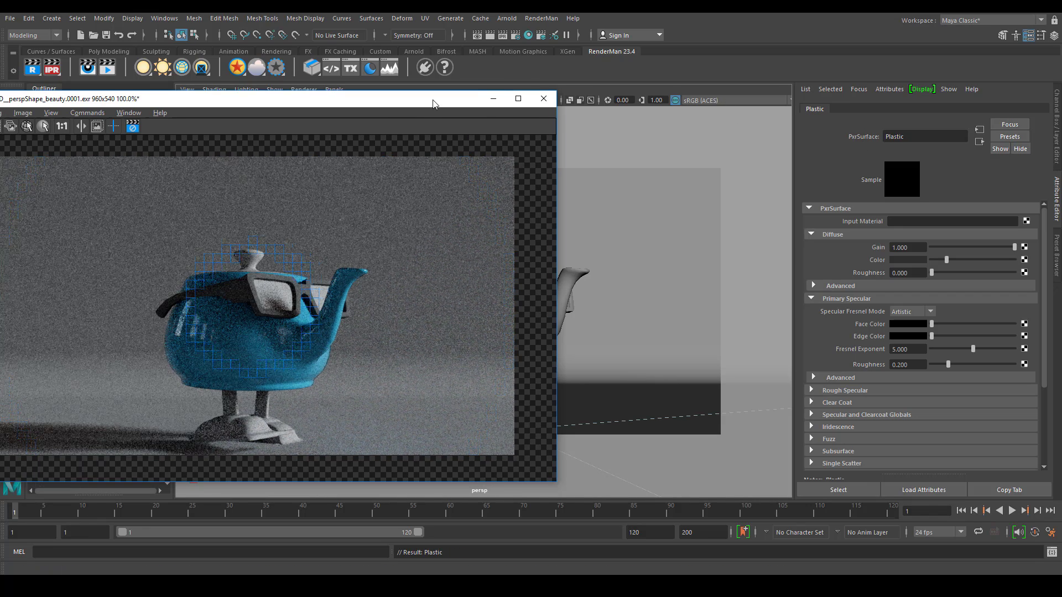
- Give the frame's Plastic material the Physical Specular Fresnel Mode with a white Edge Color, and set its diffuse Gain to 0.216
left_click(951, 338)
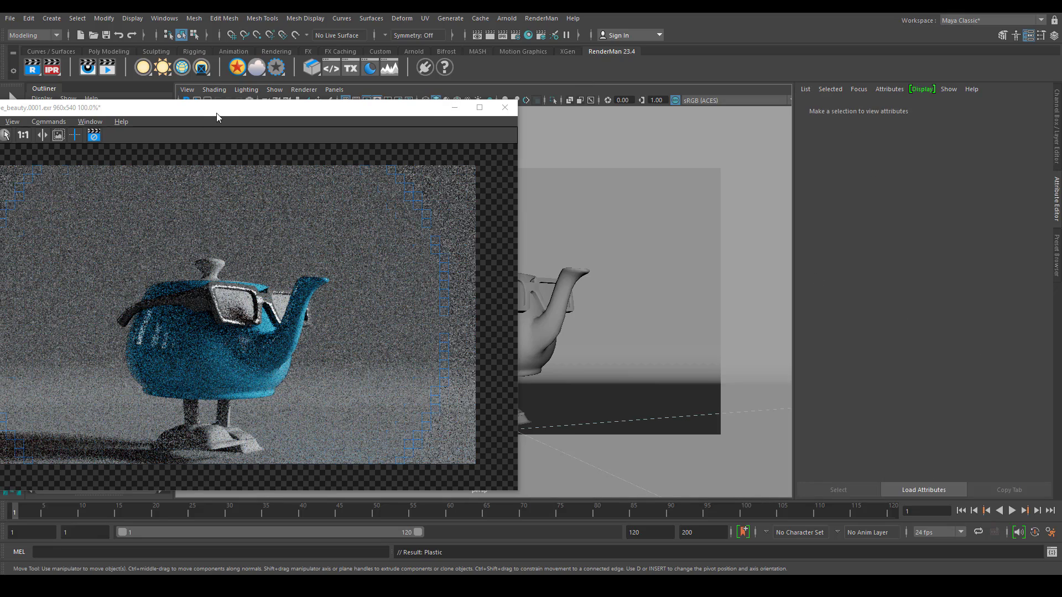
left_click(543, 299)
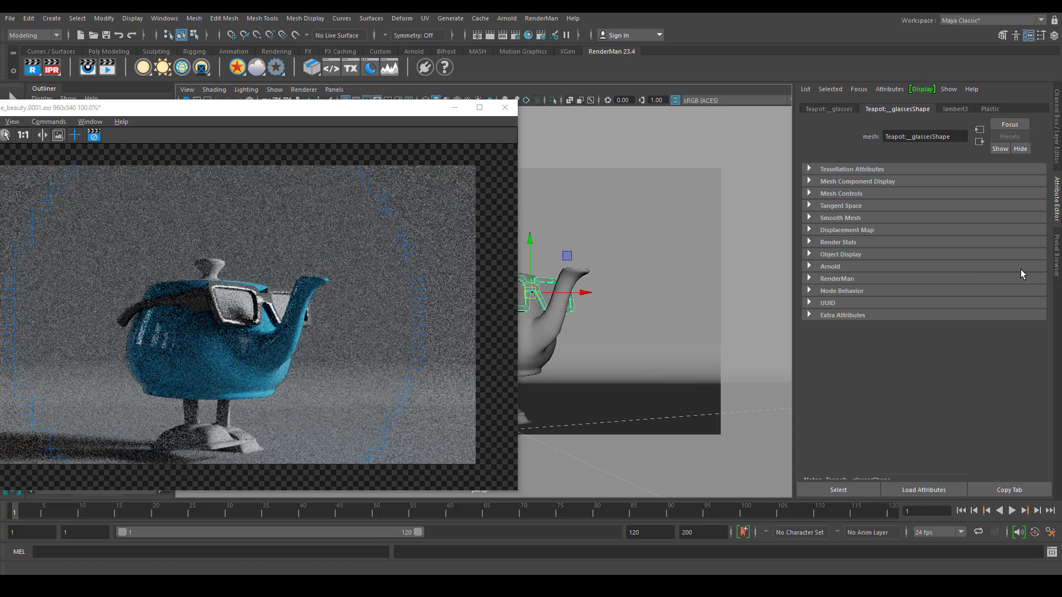
left_click(990, 109)
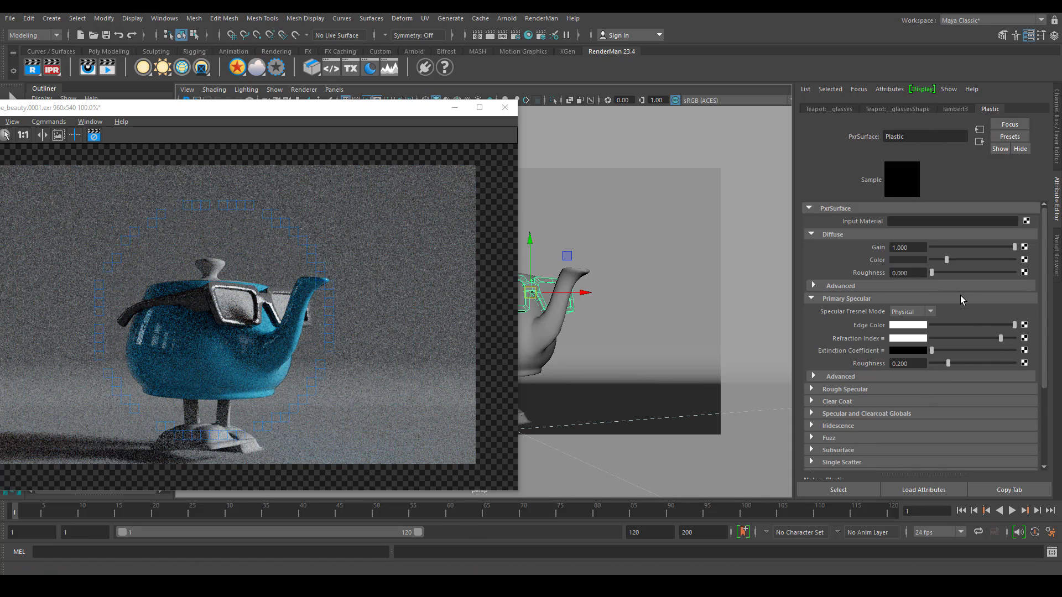
left_click(959, 248)
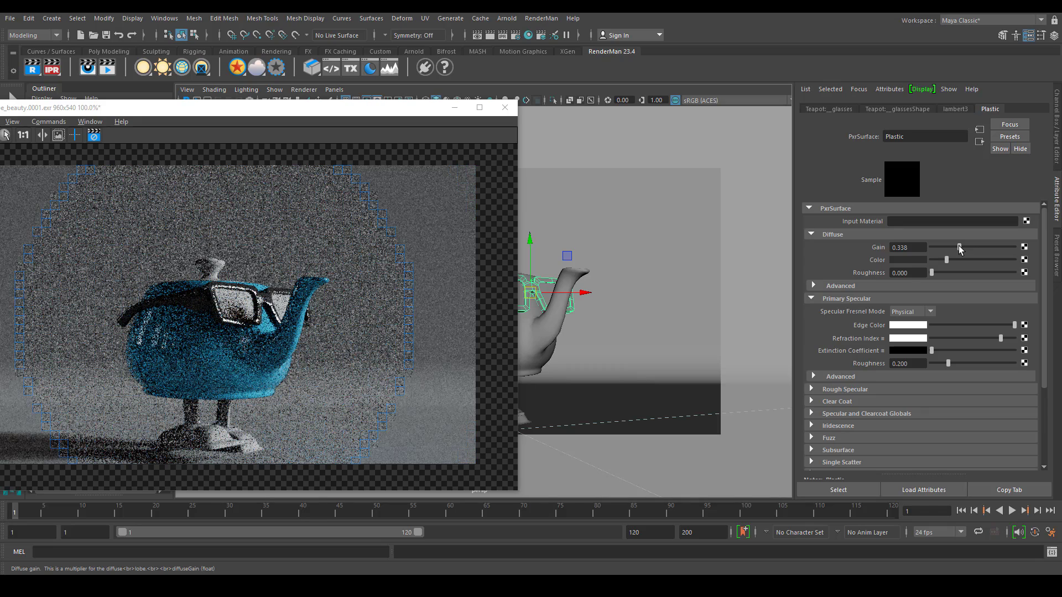
left_click_drag(959, 248, 949, 248)
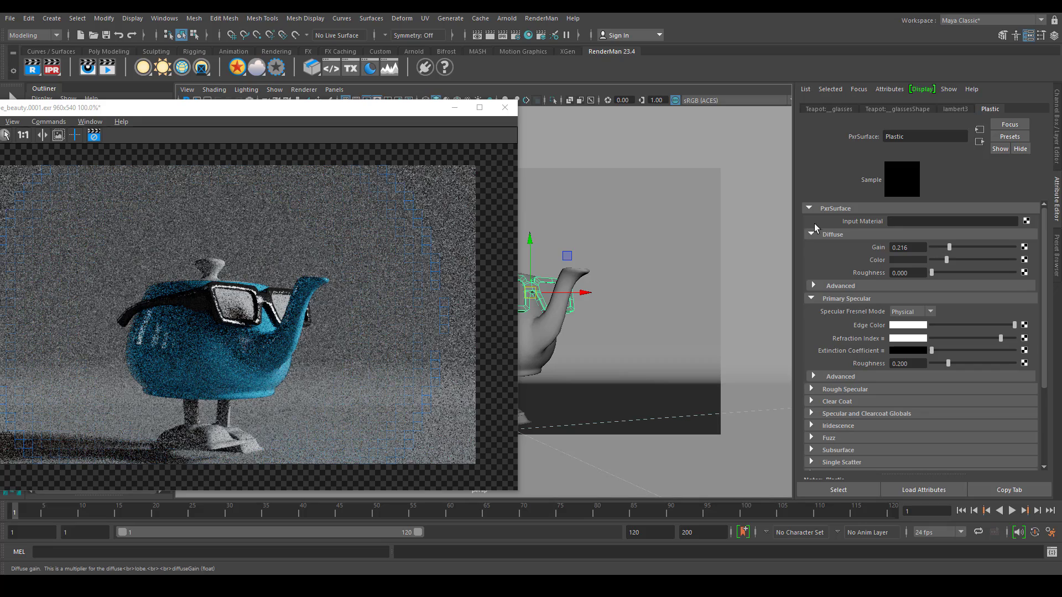
- Select both of the teapot's feet and assign the existing Plastic material to them
left_click_drag(396, 116, 330, 84)
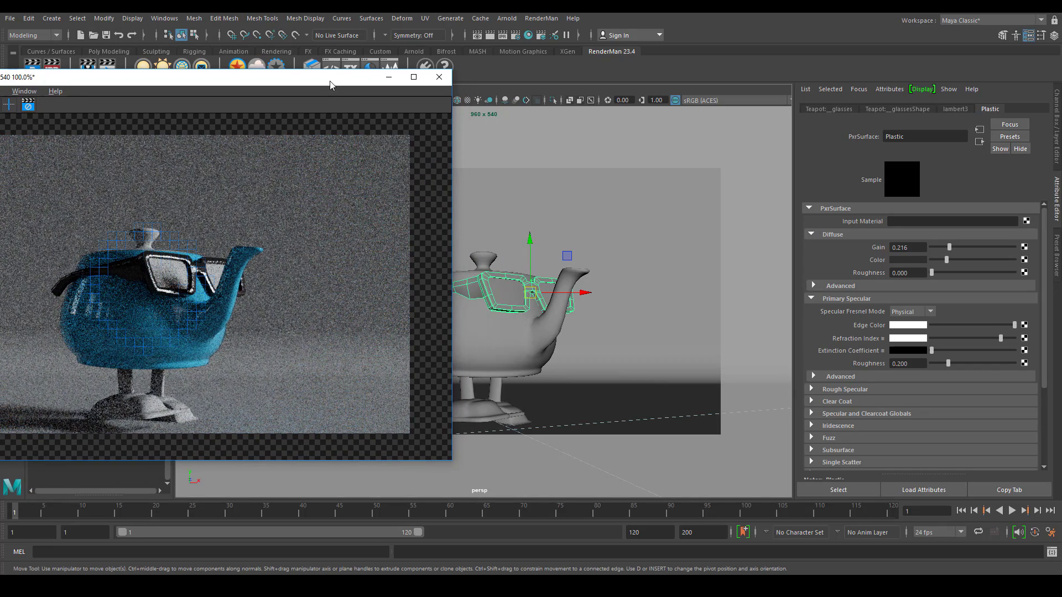
left_click(527, 420)
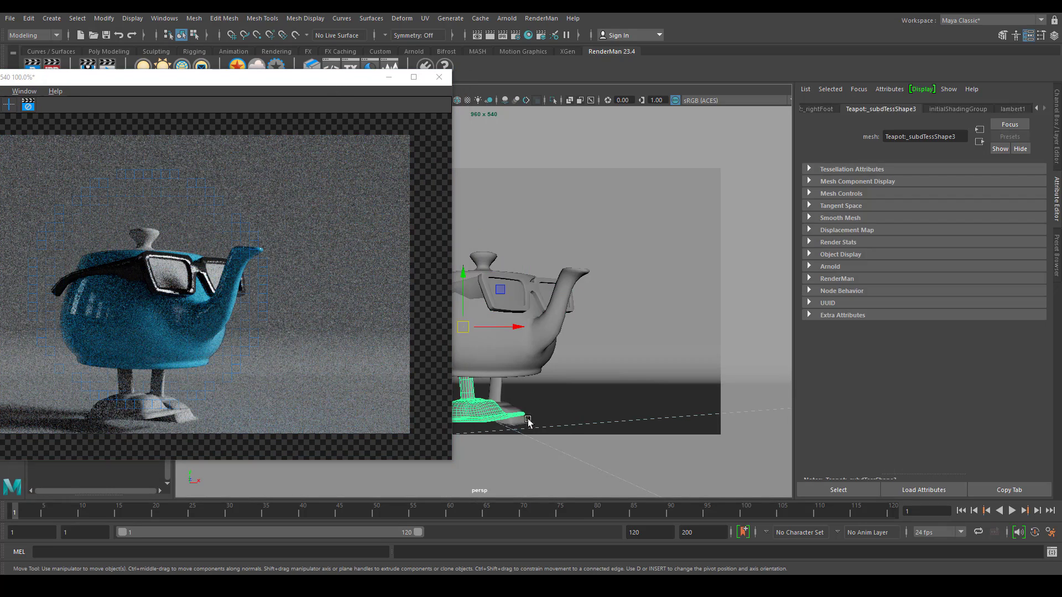
left_click(513, 408)
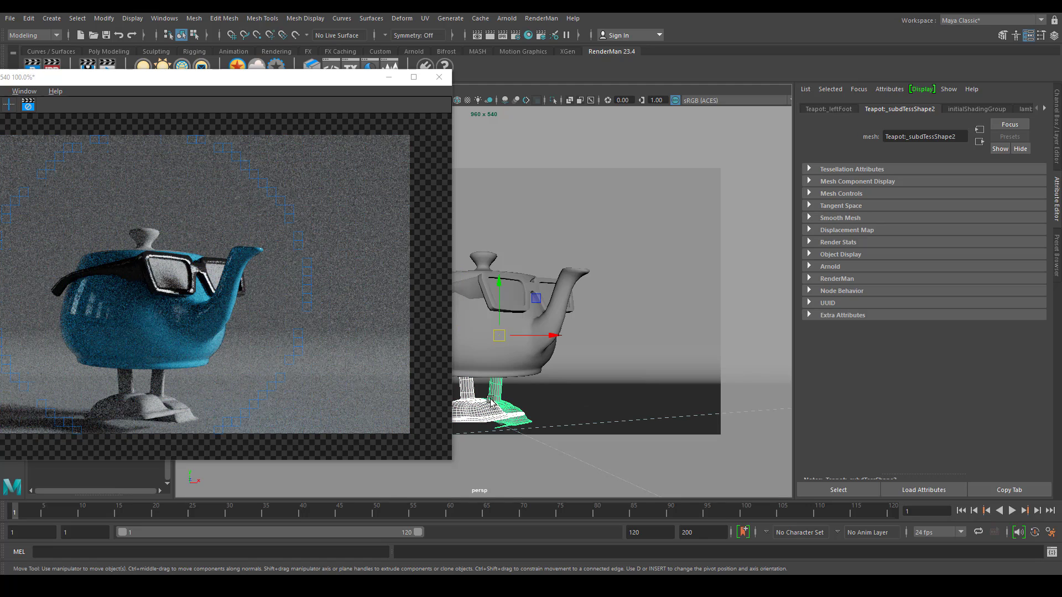
left_click(475, 408)
left_click_drag(348, 80, 348, 98)
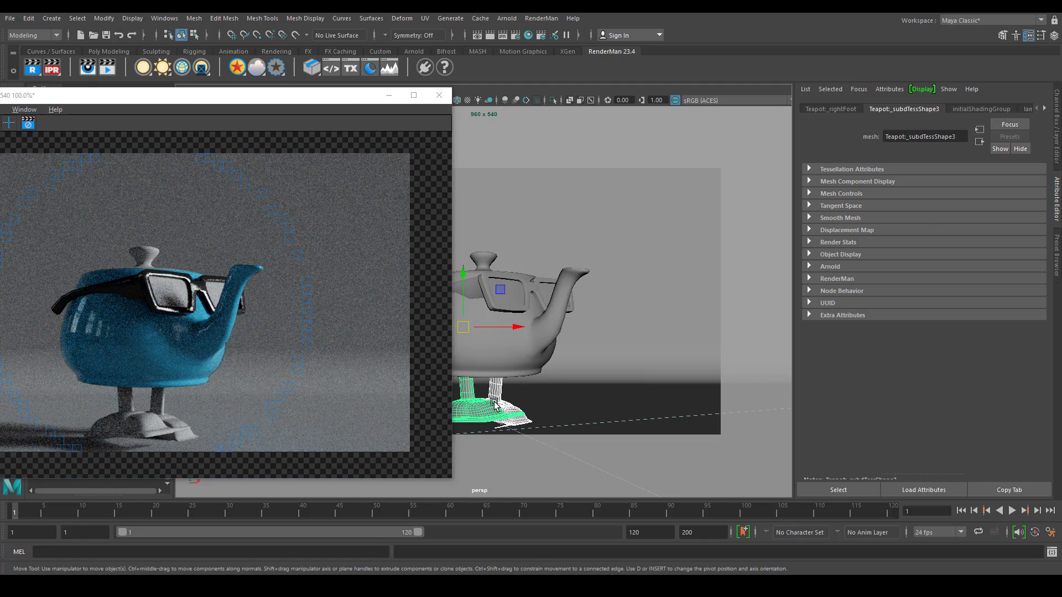
right_click(495, 281)
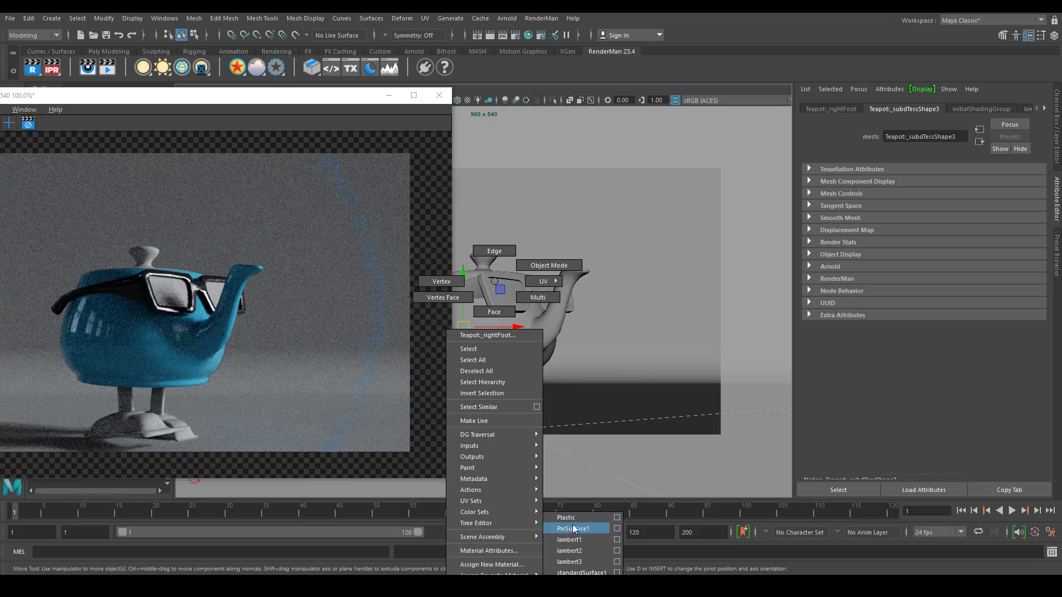
left_click(573, 529)
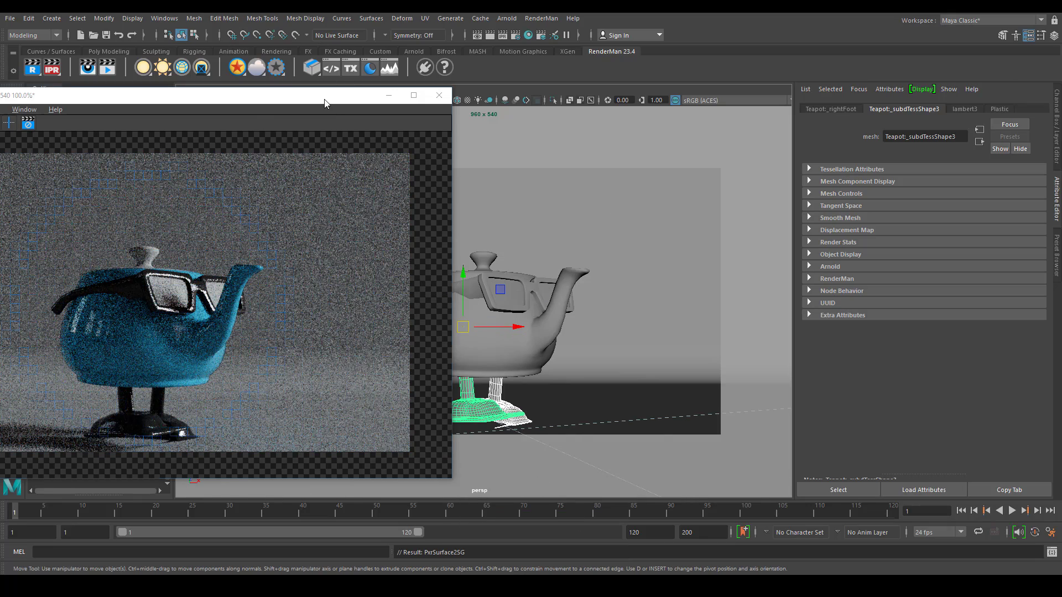
- Select both sunglasses lenses, assign a new PxrSurface material to them, and bring its Glass settings into reach
left_click_drag(325, 103, 275, 104)
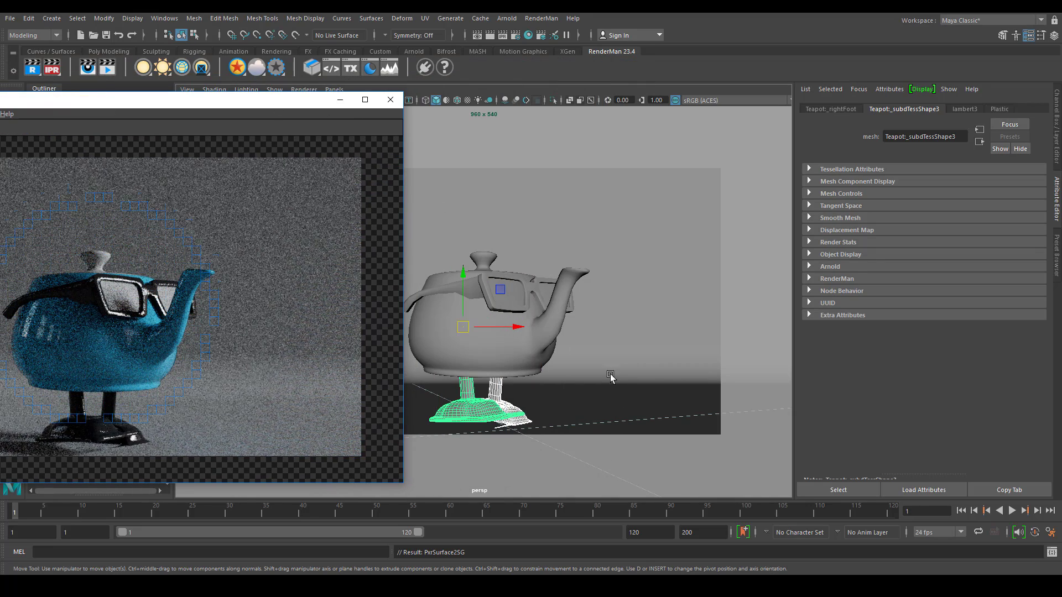
left_click(515, 293)
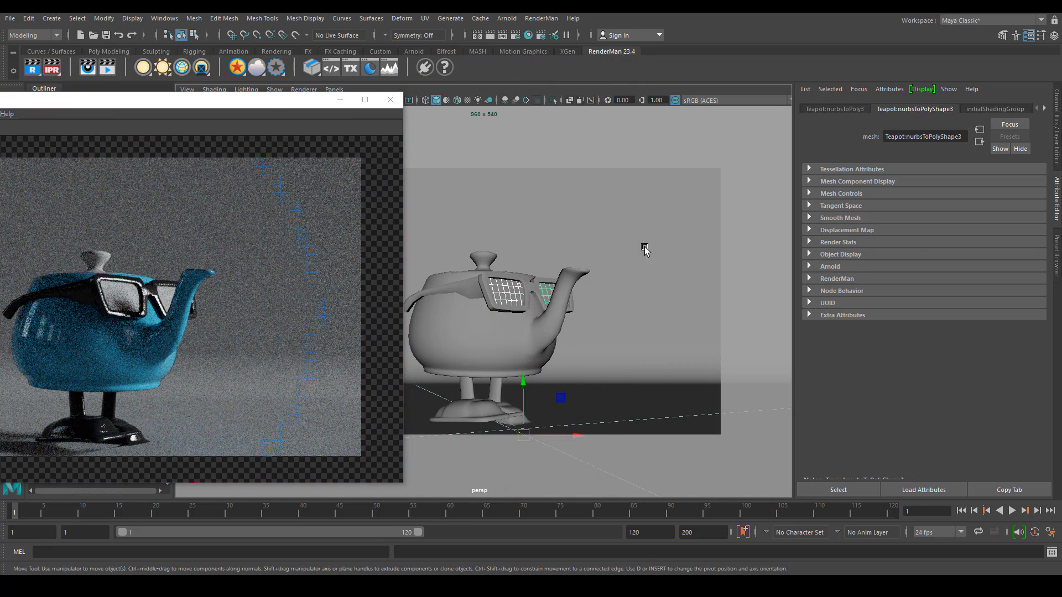
left_click_drag(272, 103, 268, 125)
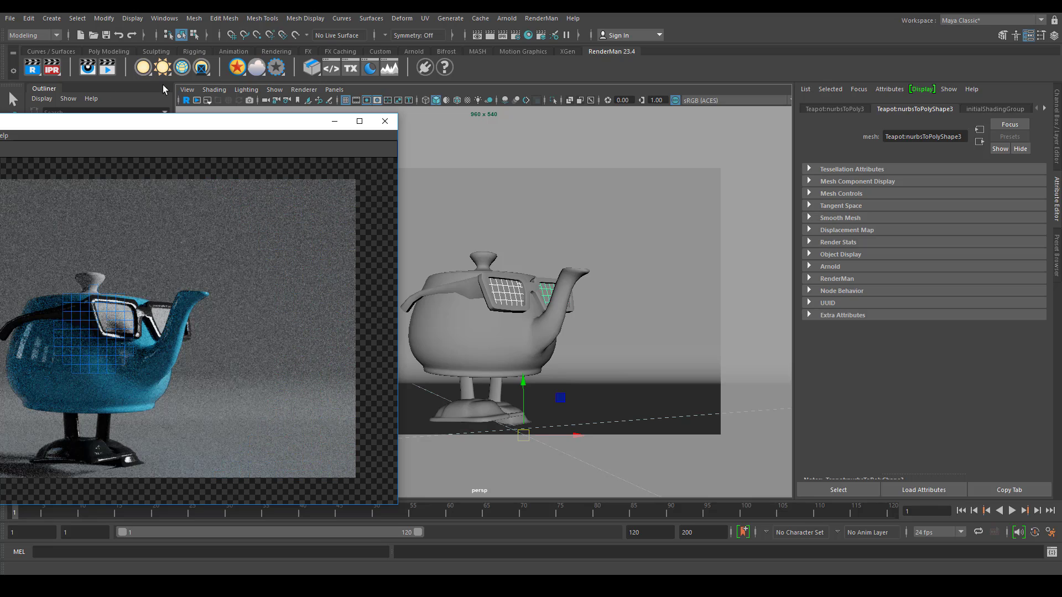
left_click(238, 67)
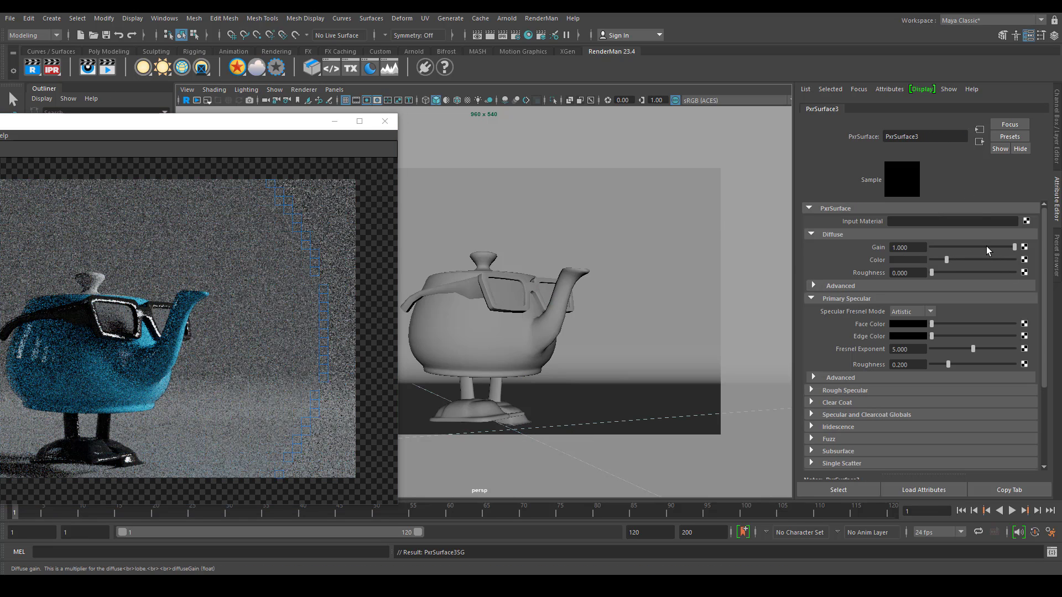
scroll(869, 347, "down", 3)
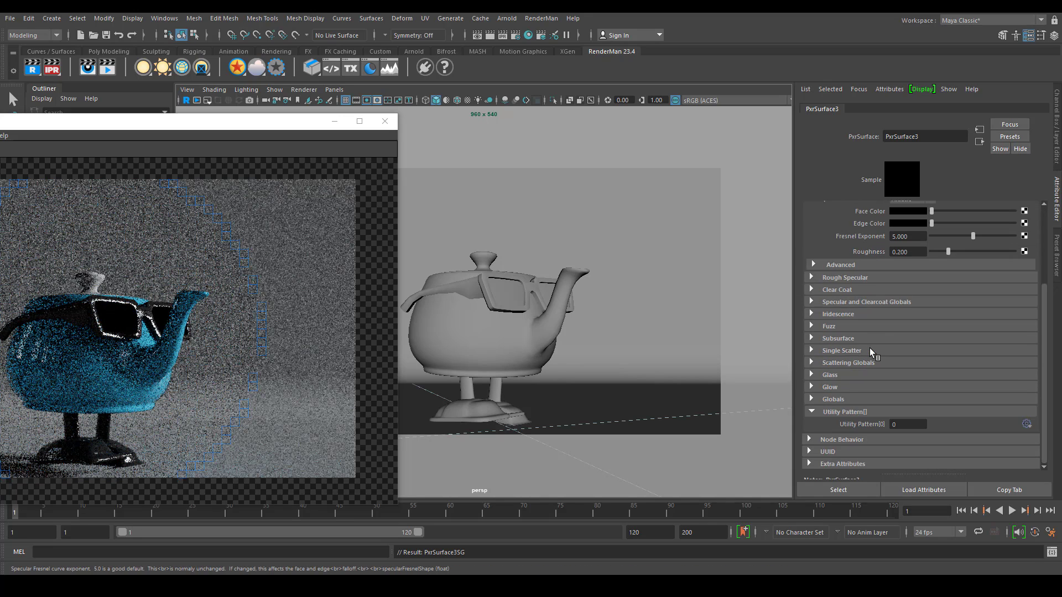
- Set the lens material's glass Refraction Gain and Reflection Gain both to 1
scroll(869, 347, "up", 3)
left_click_drag(951, 250, 1016, 247)
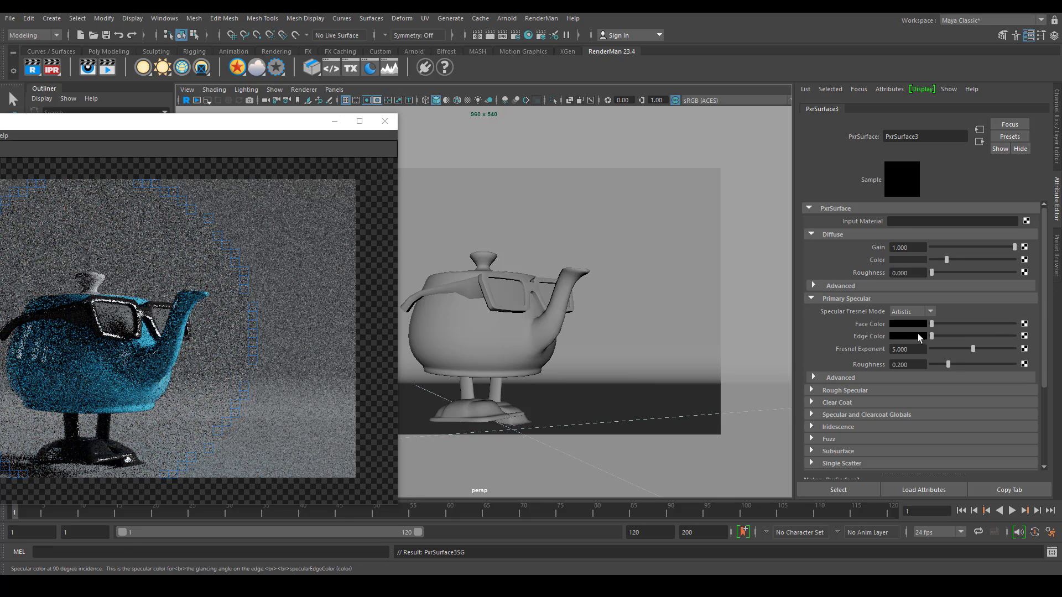
scroll(885, 348, "down", 3)
left_click(844, 372)
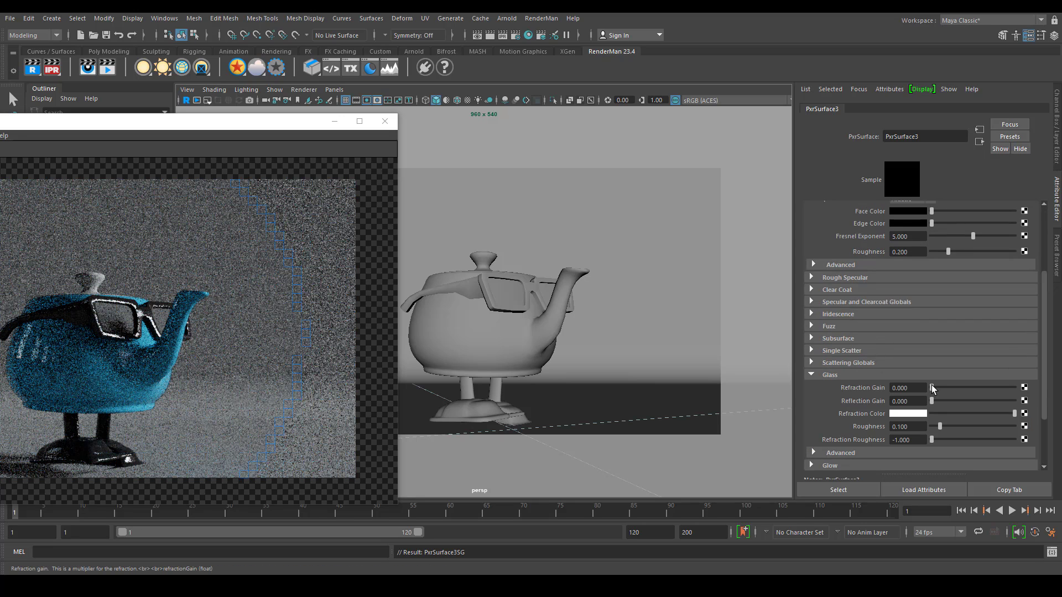
left_click_drag(932, 389, 1017, 401)
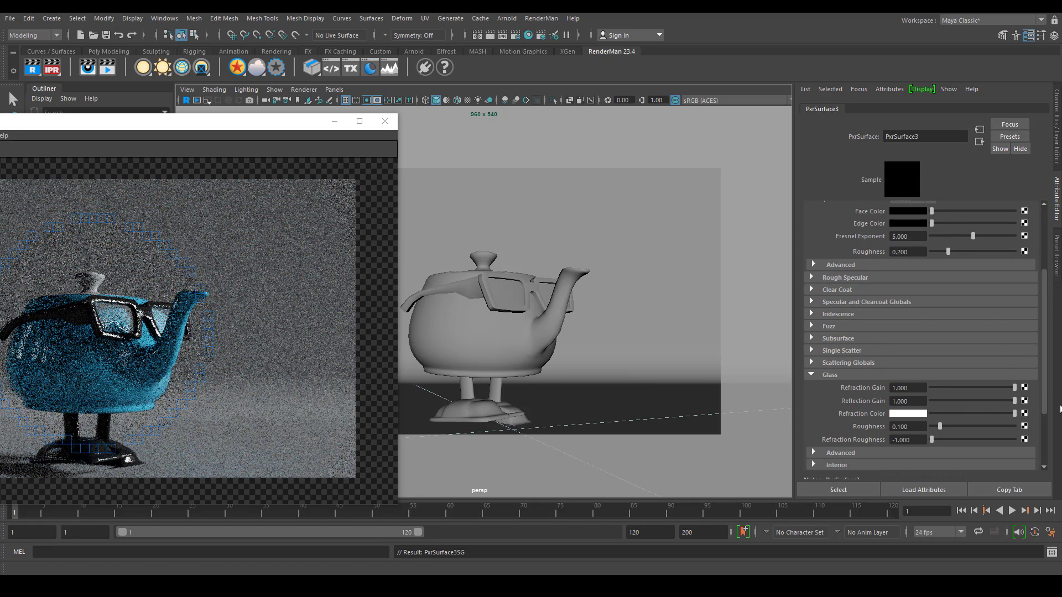
- Remove the lens material's diffuse contribution by setting its diffuse Gain to 0
scroll(144, 313, "up", 4)
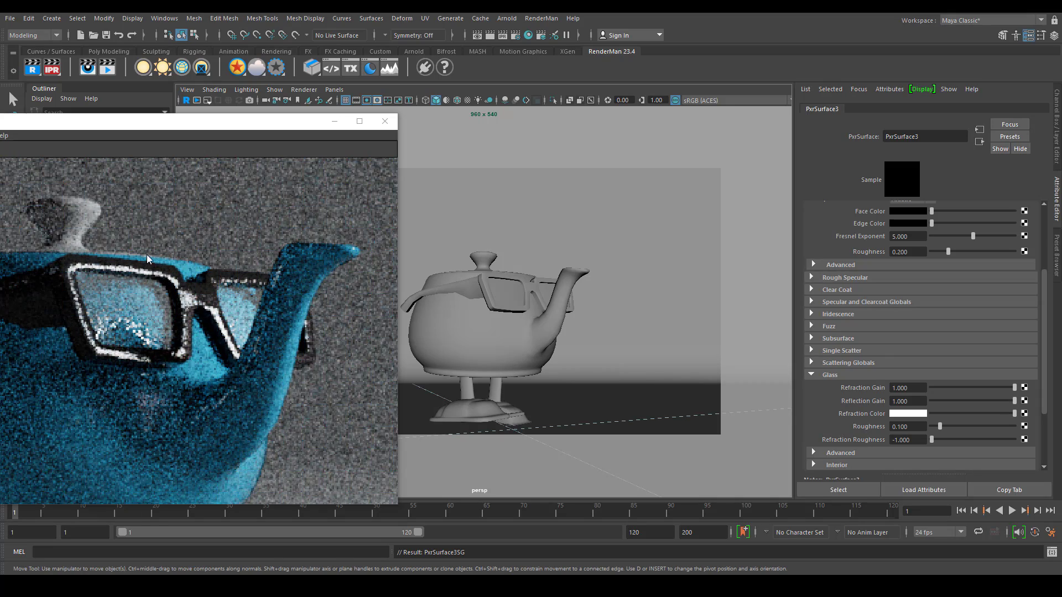
scroll(886, 366, "up", 4)
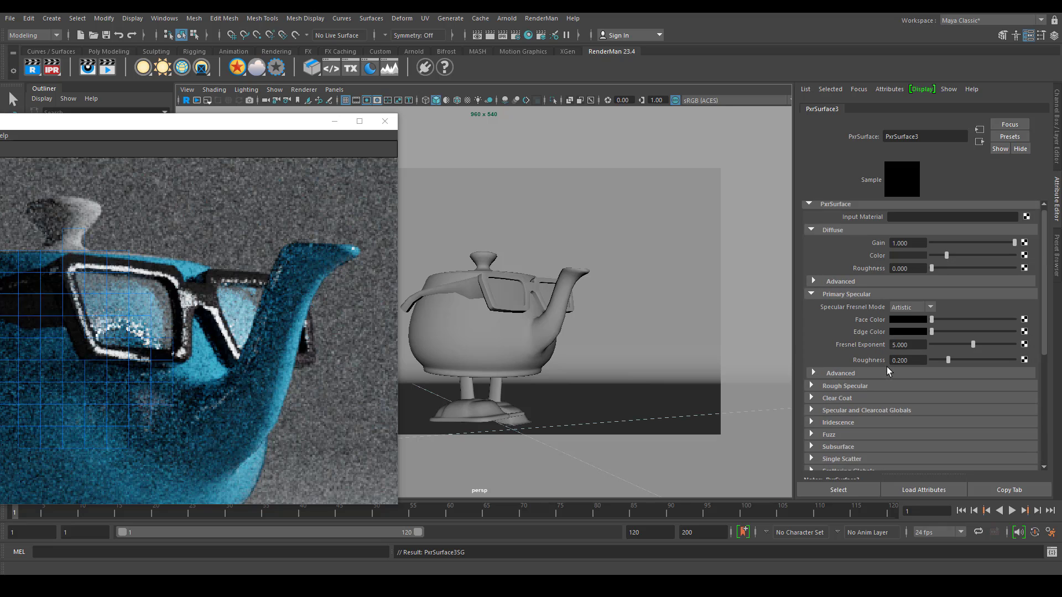
scroll(886, 367, "up", 1)
left_click_drag(1014, 247, 706, 246)
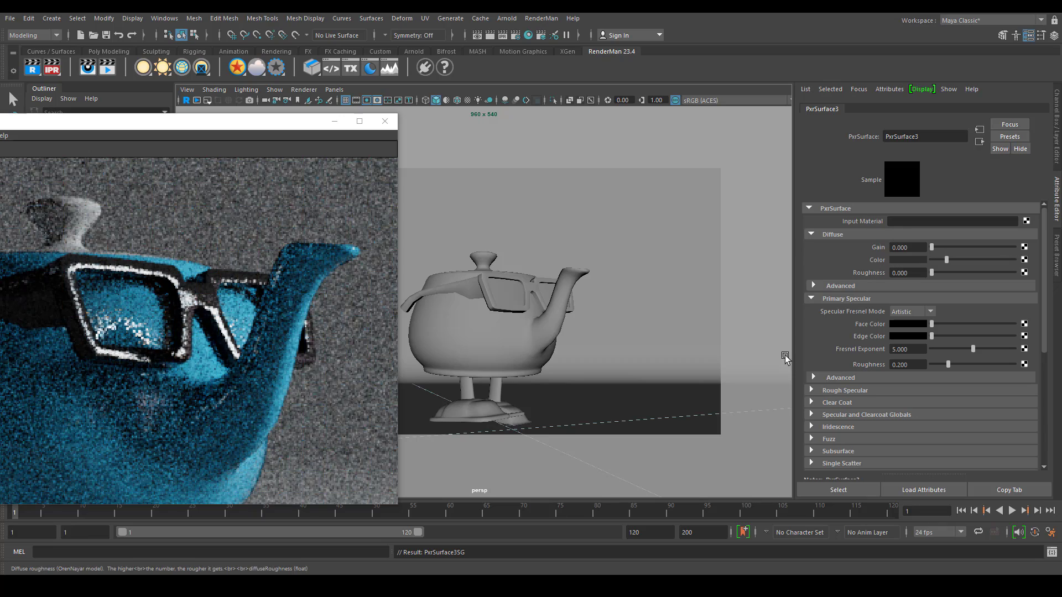
scroll(157, 292, "down", 2)
scroll(140, 305, "up", 2)
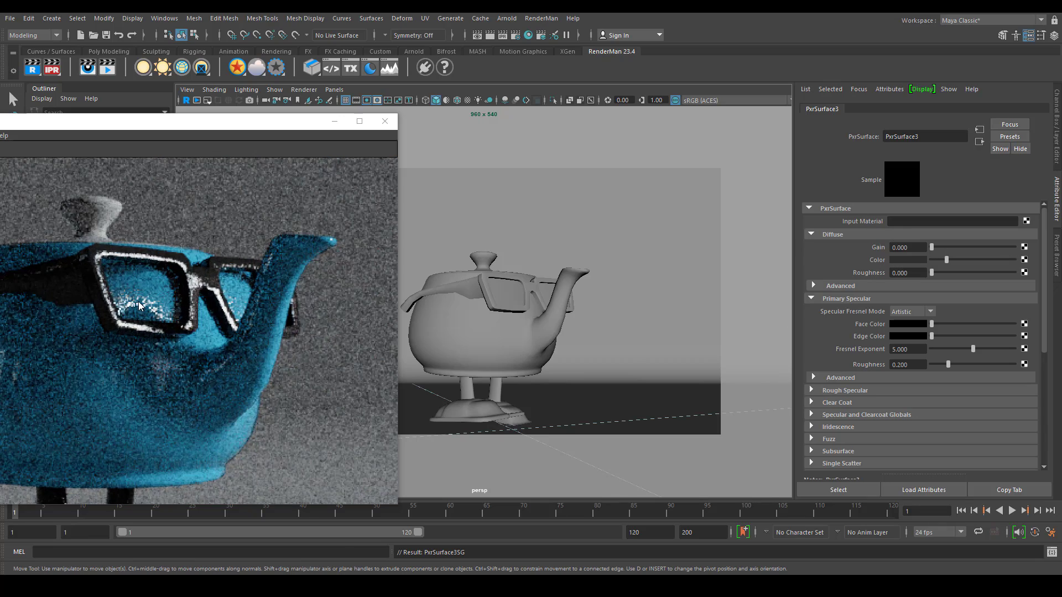
- Set the lens material's glass Refraction Color to red and reframe the render to show the whole teapot
scroll(900, 329, "down", 6)
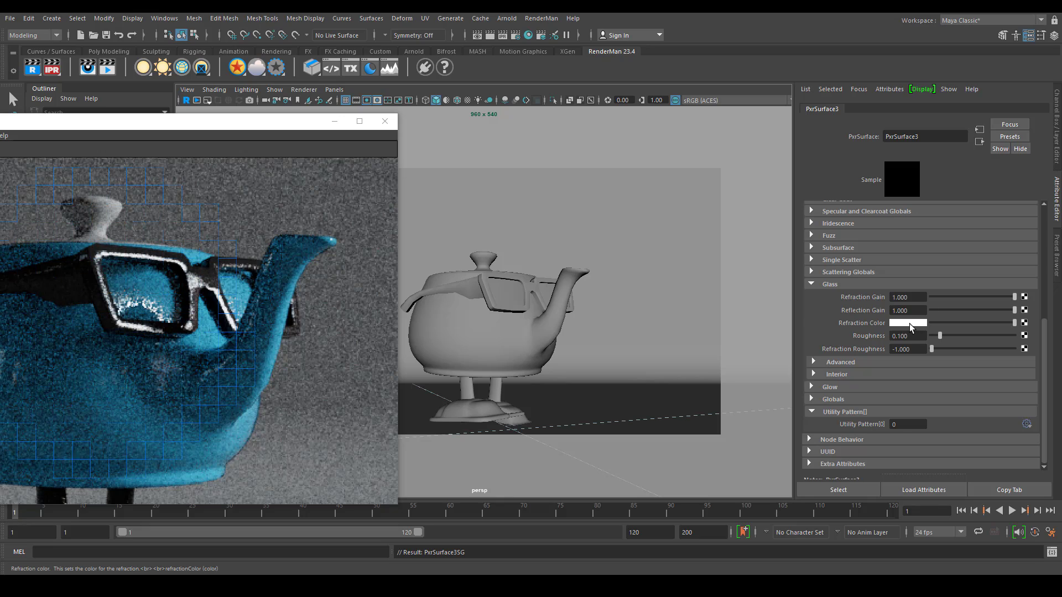
left_click(903, 324)
left_click(869, 296)
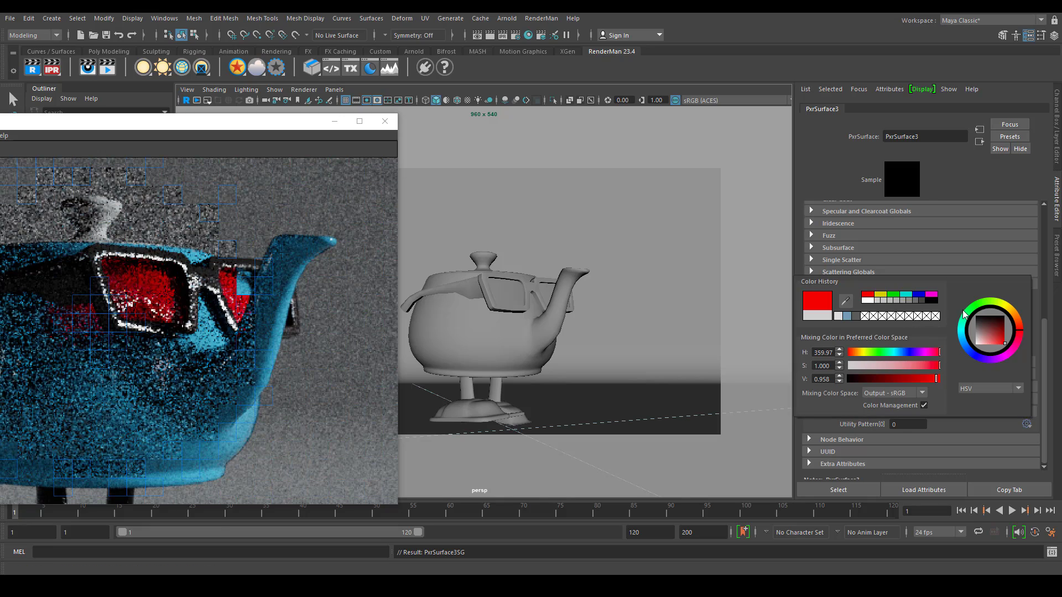
left_click_drag(266, 131, 453, 101)
scroll(401, 274, "down", 2)
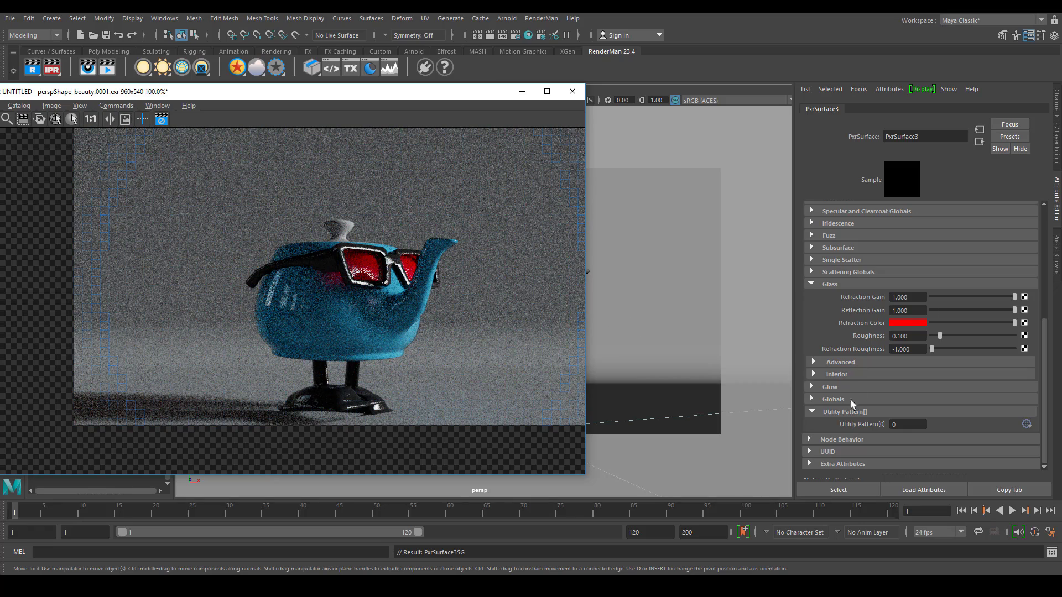
- Assign the existing PxrSurface1 material to the teapot's lid
left_click_drag(423, 100, 277, 192)
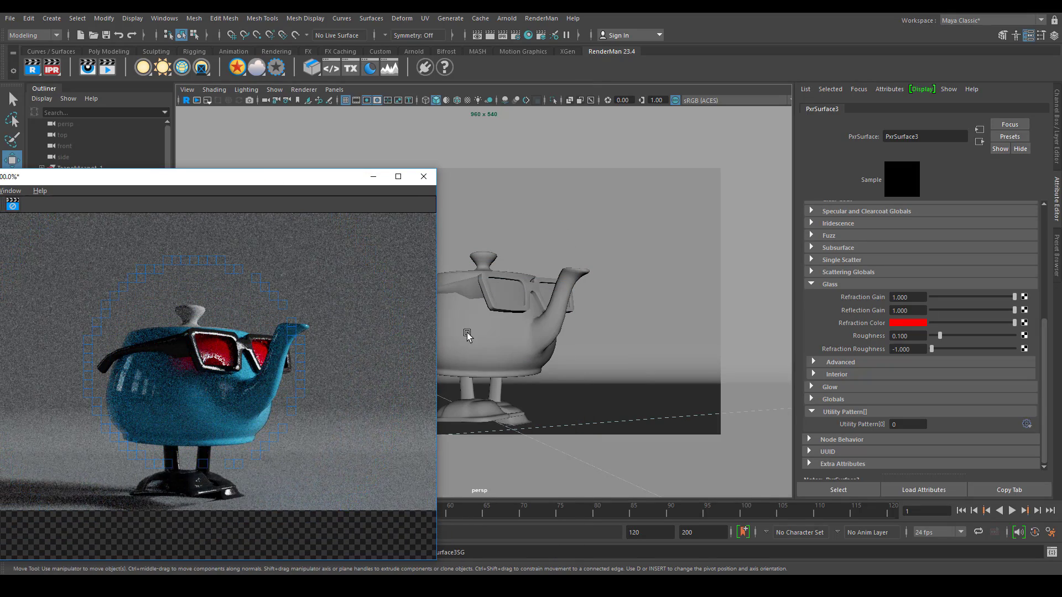
left_click(479, 258)
right_click(479, 258)
mouse_move(496, 553)
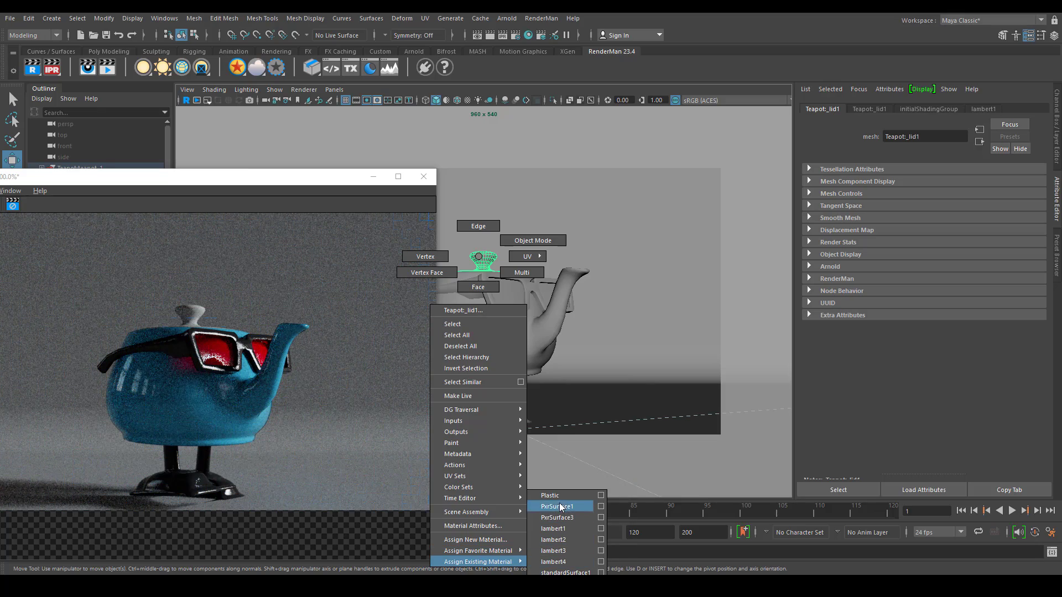
left_click(561, 506)
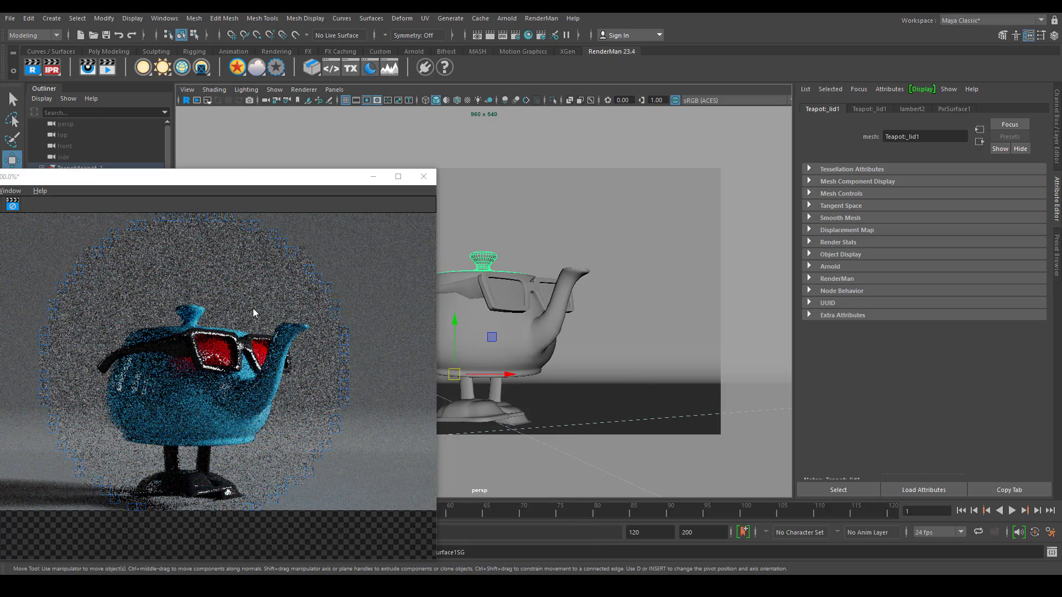
- Fit the rendered image to the render window, shrink the window to the image and place it over the viewport
left_click_drag(295, 189, 709, 134)
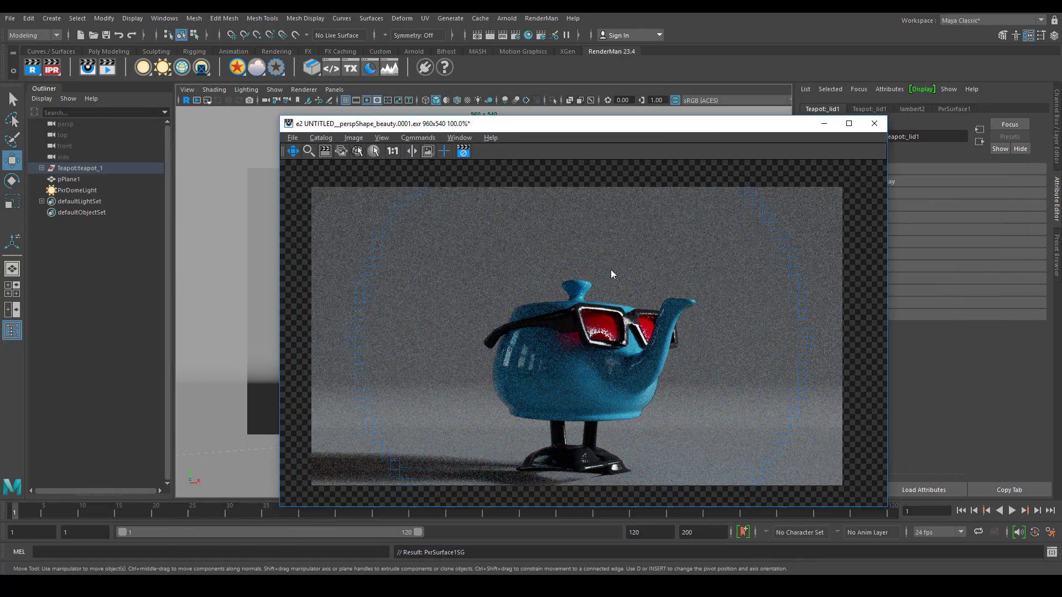
left_click(382, 139)
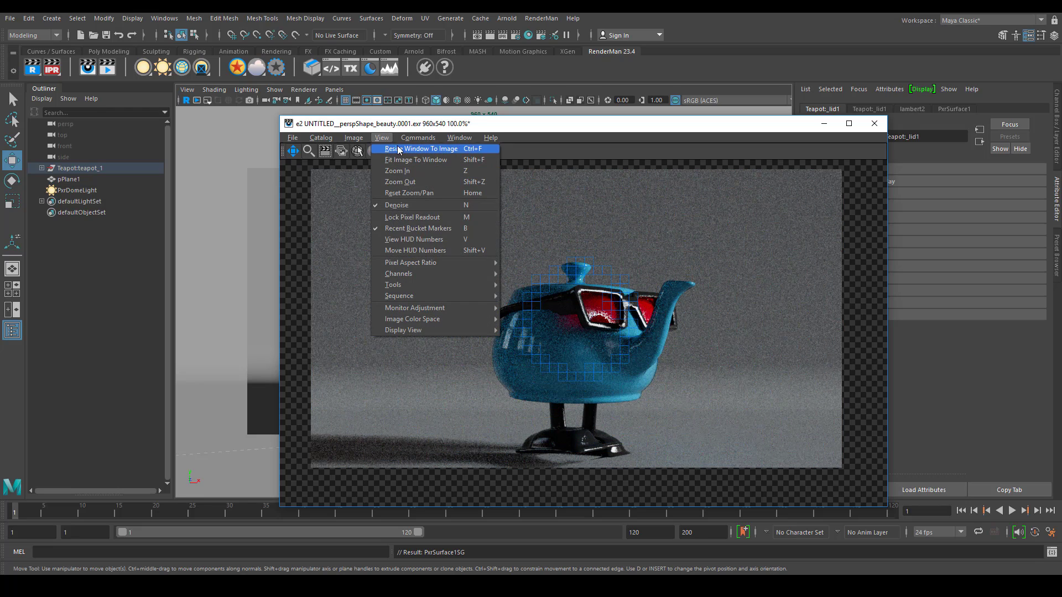
left_click(412, 161)
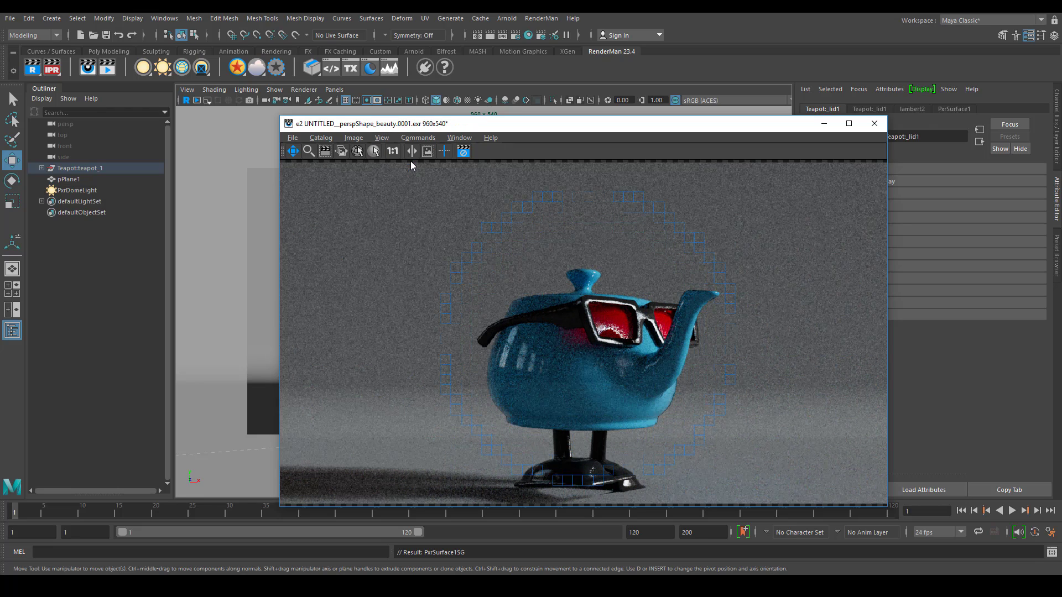
left_click_drag(685, 135, 645, 127)
left_click_drag(849, 501, 765, 462)
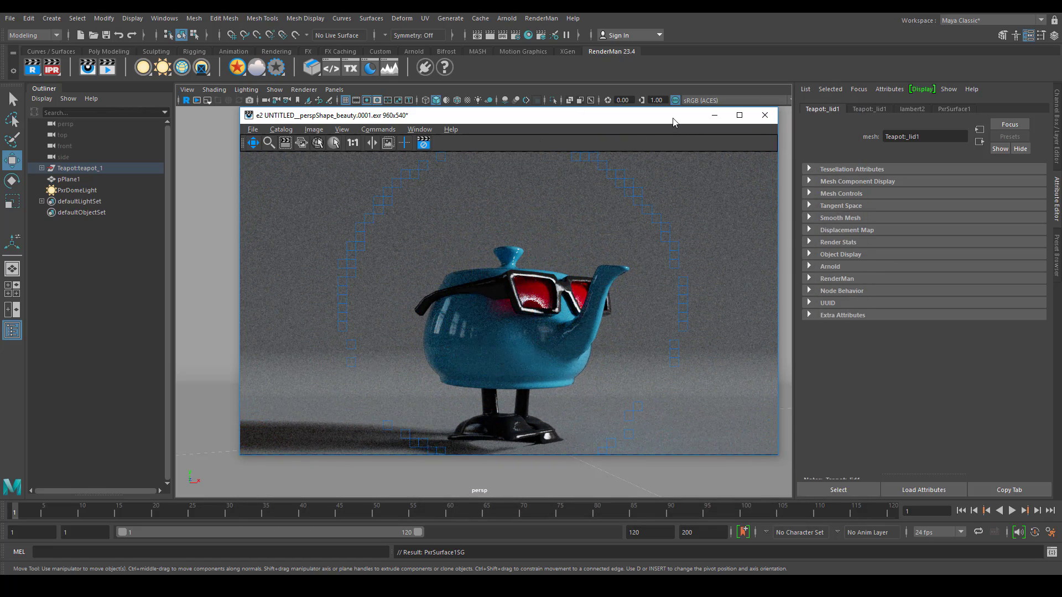
left_click_drag(669, 120, 703, 127)
left_click_drag(546, 117, 399, 147)
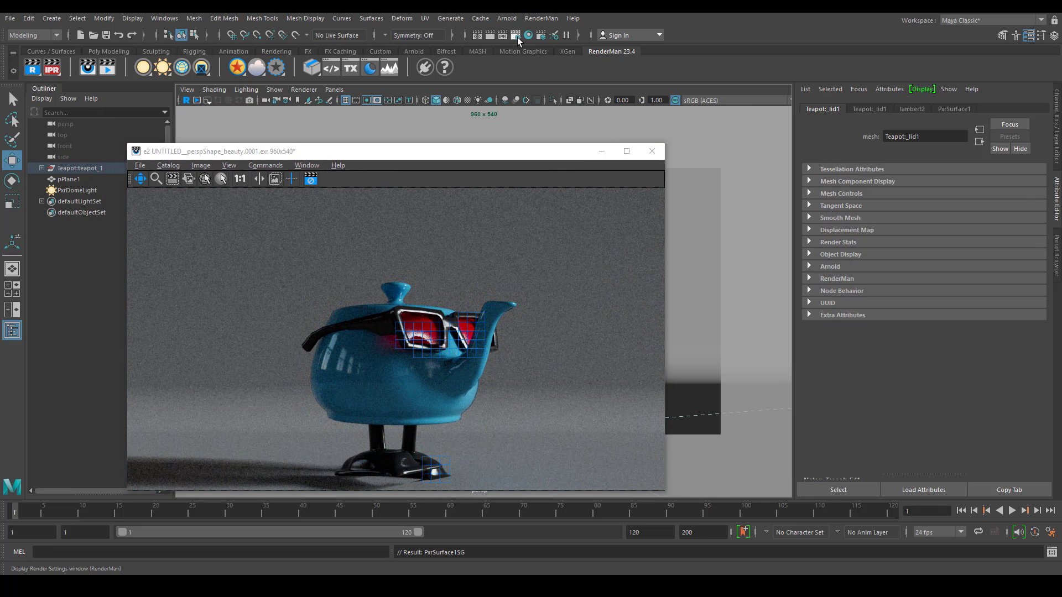
- In the RenderMan sampling settings, set the IPR Pixel Variance to 0.03 and the IPR Max Samples to 128
left_click(515, 35)
left_click(854, 170)
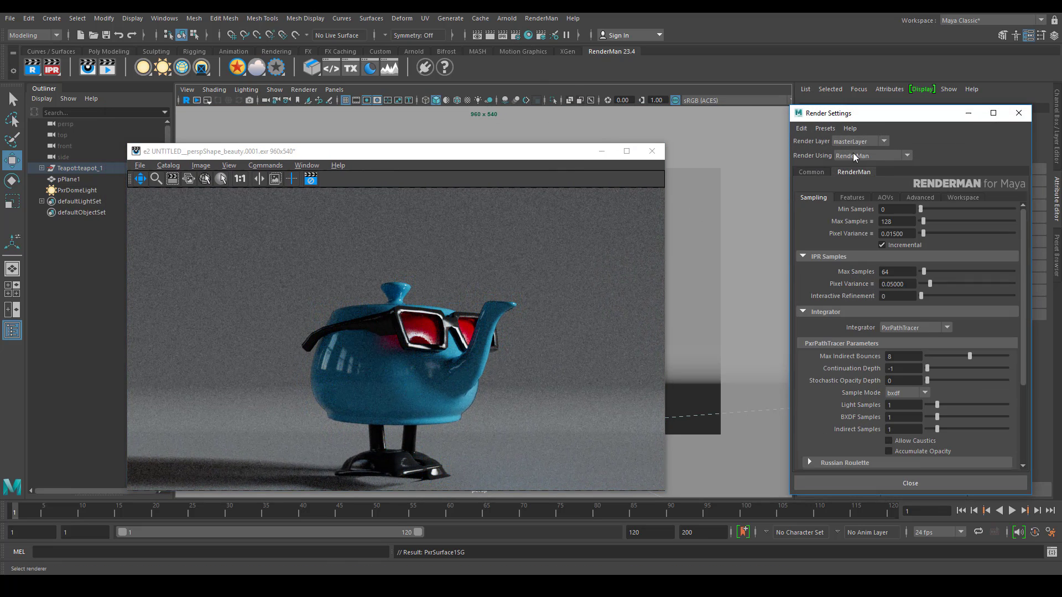
scroll(839, 406, "down", 3)
scroll(838, 407, "up", 3)
left_click(909, 284)
type("3")
key("Return")
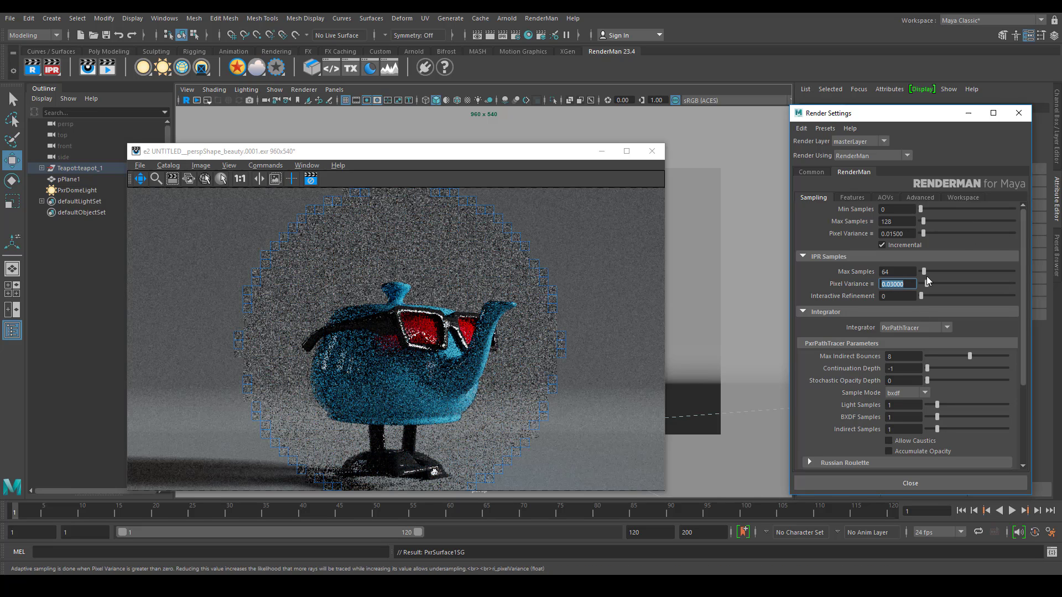
double_click(897, 272)
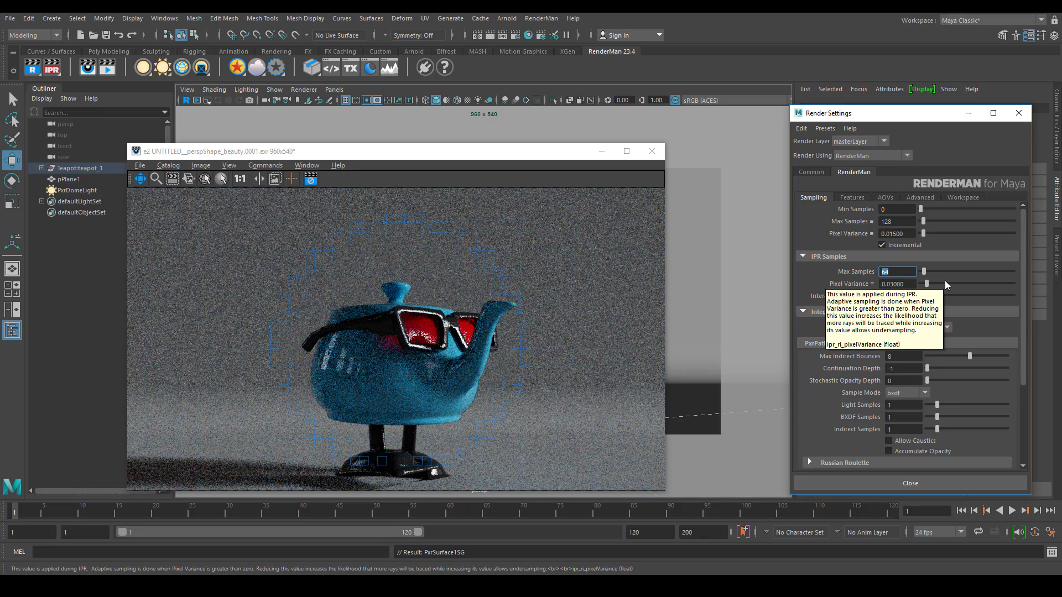
type("128")
key("Return")
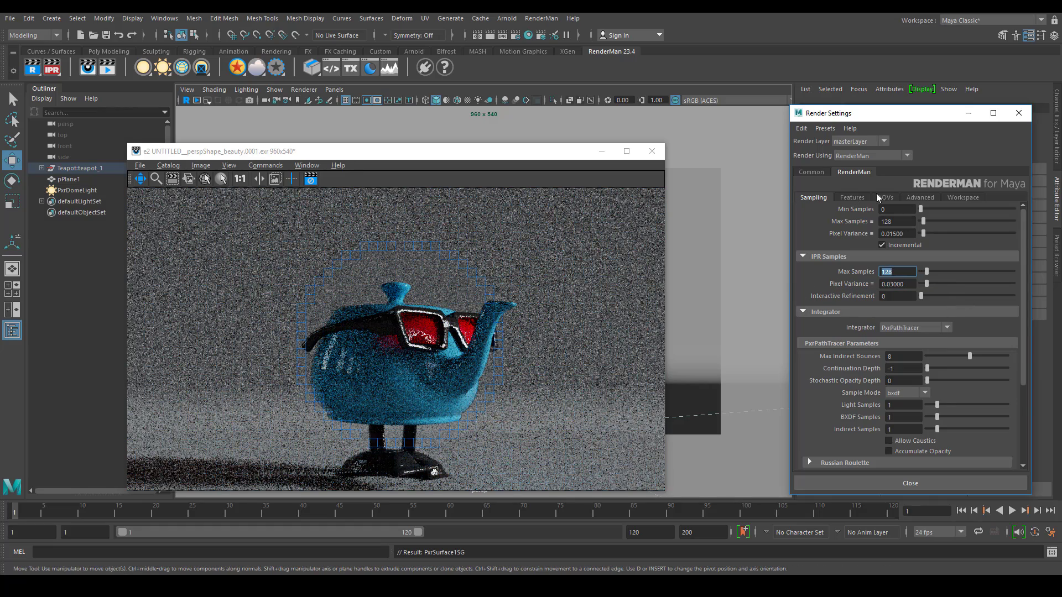
- Select the PxrDomeLight and set its advanced Light Samples to 8
left_click(88, 191)
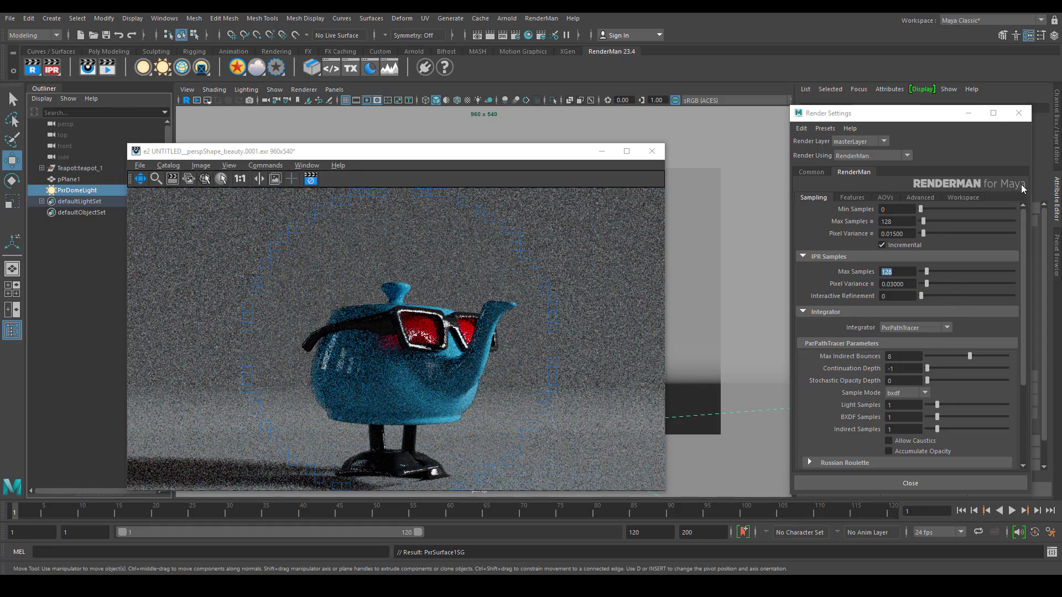
left_click(968, 113)
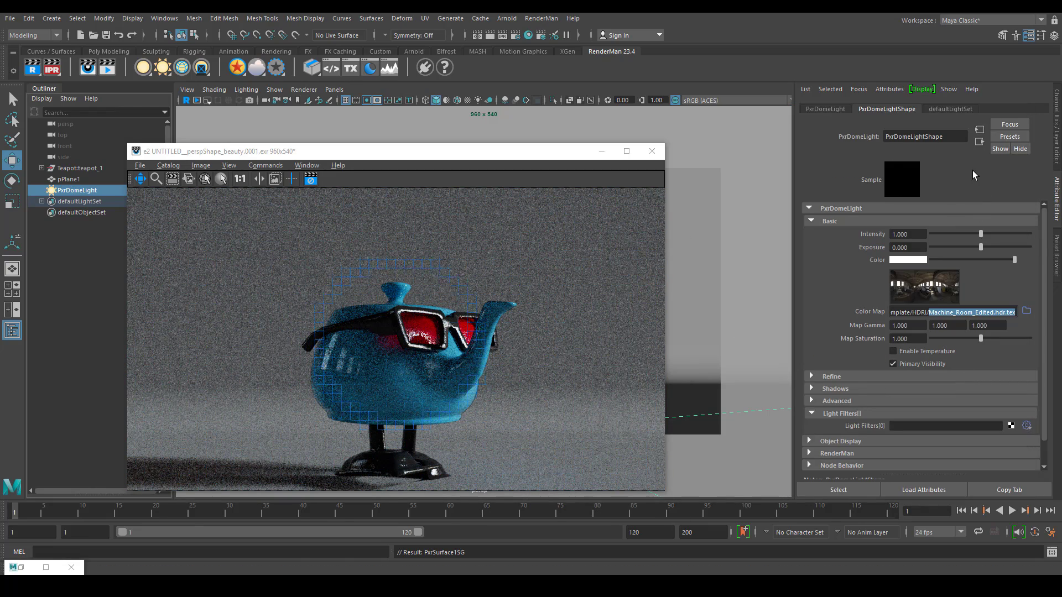
scroll(873, 381, "down", 2)
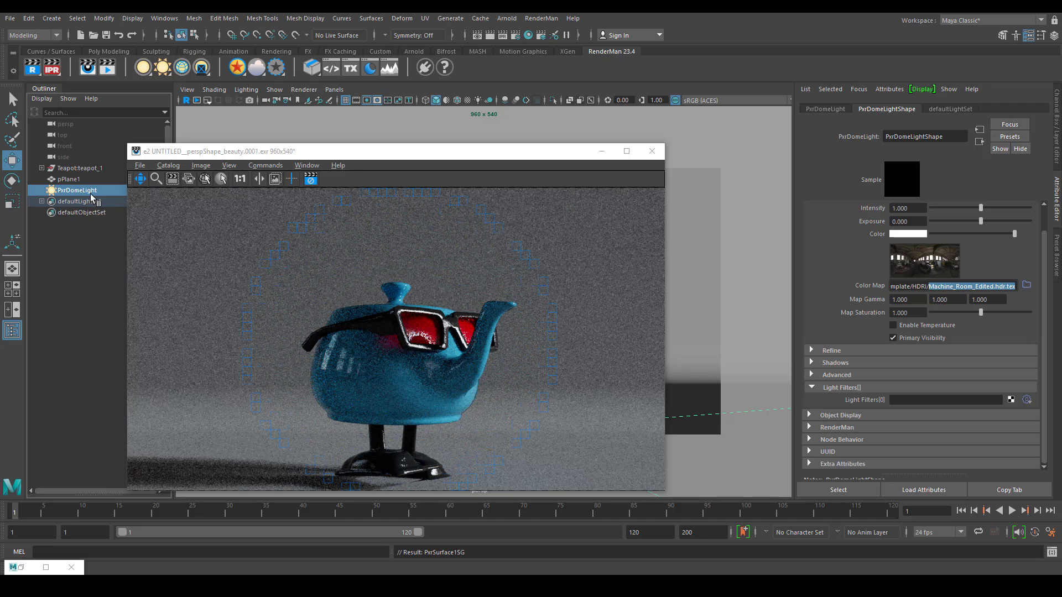
left_click(855, 374)
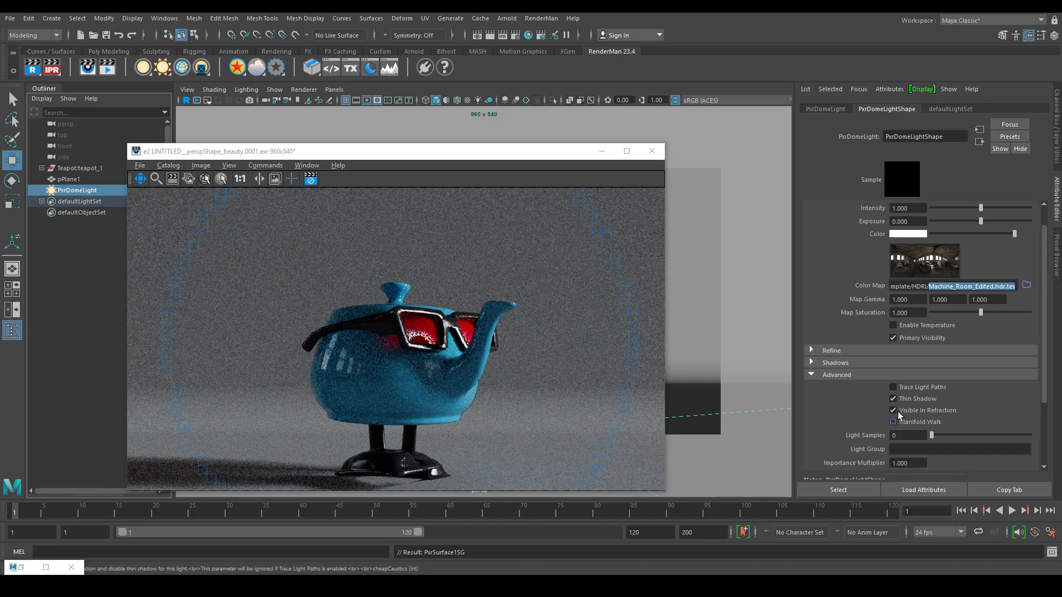
left_click(903, 348)
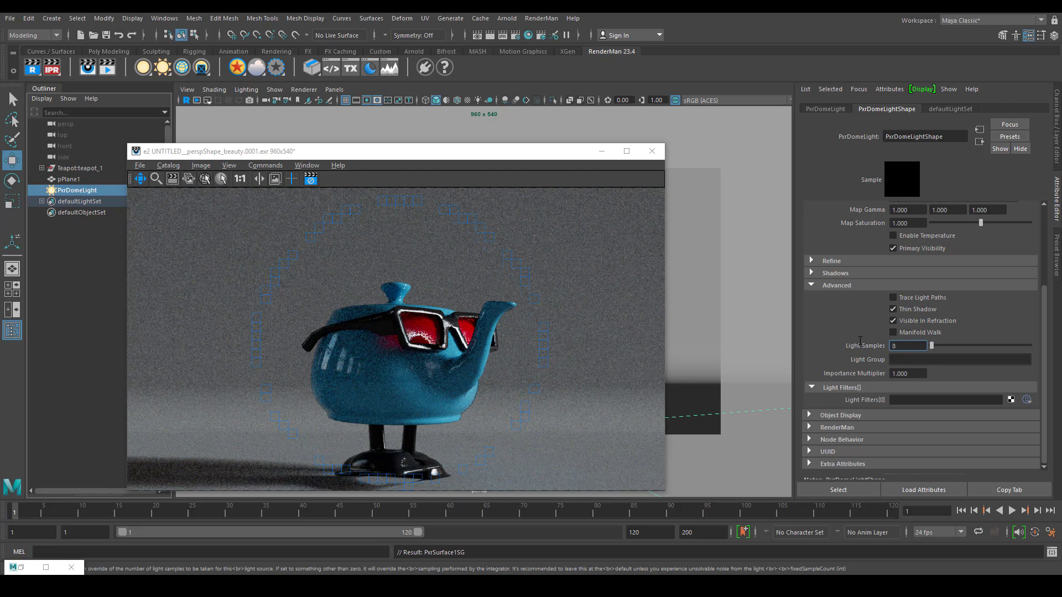
type("8")
key("Return")
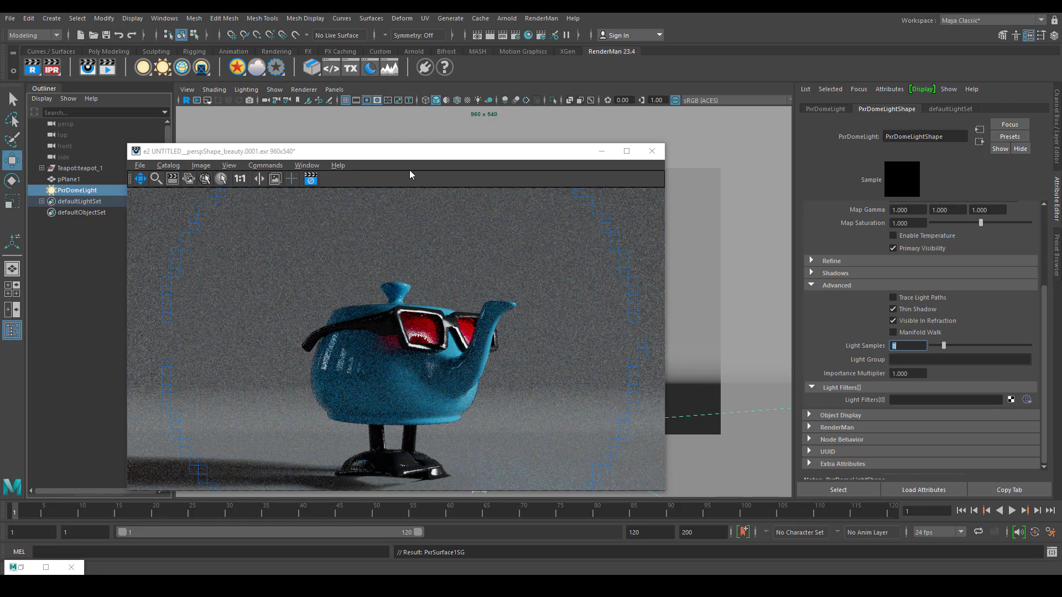
left_click_drag(410, 151, 600, 172)
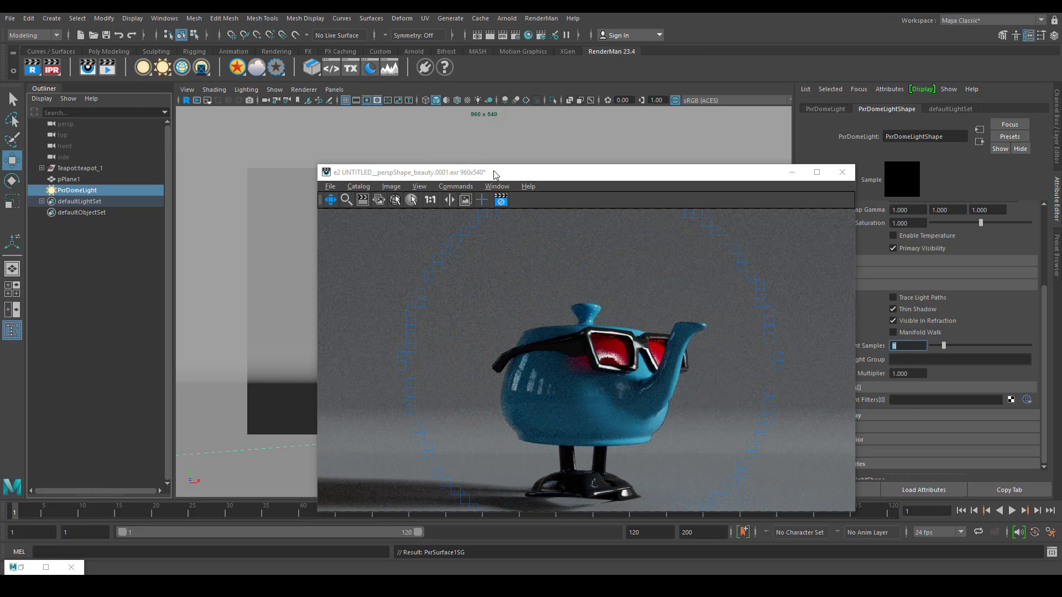
left_click_drag(494, 174, 436, 148)
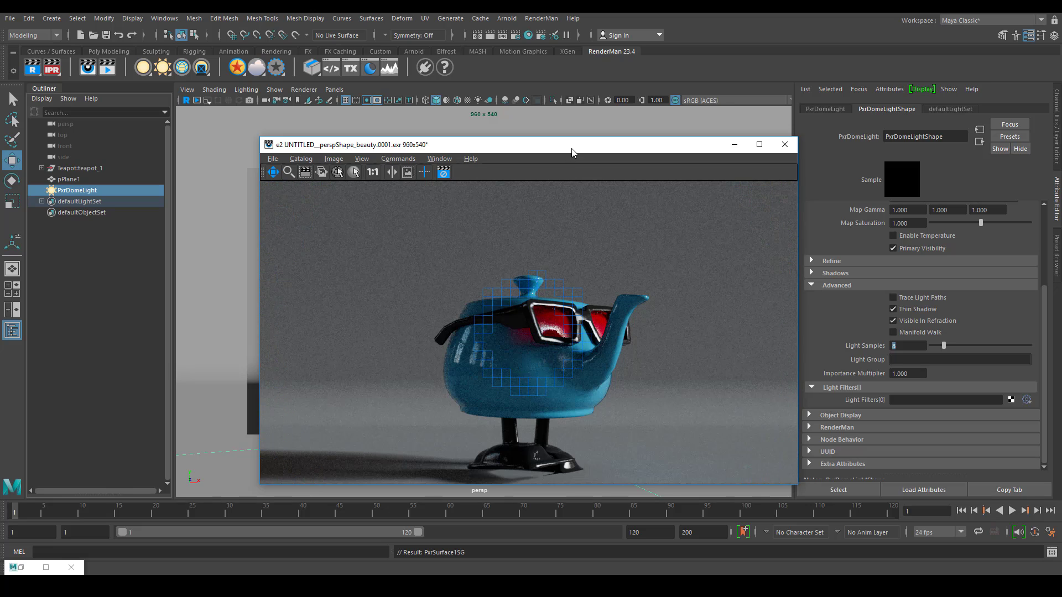
- Rotate the dome light about 124° around its vertical axis and inspect the changed lighting in the render
left_click_drag(553, 144, 284, 278)
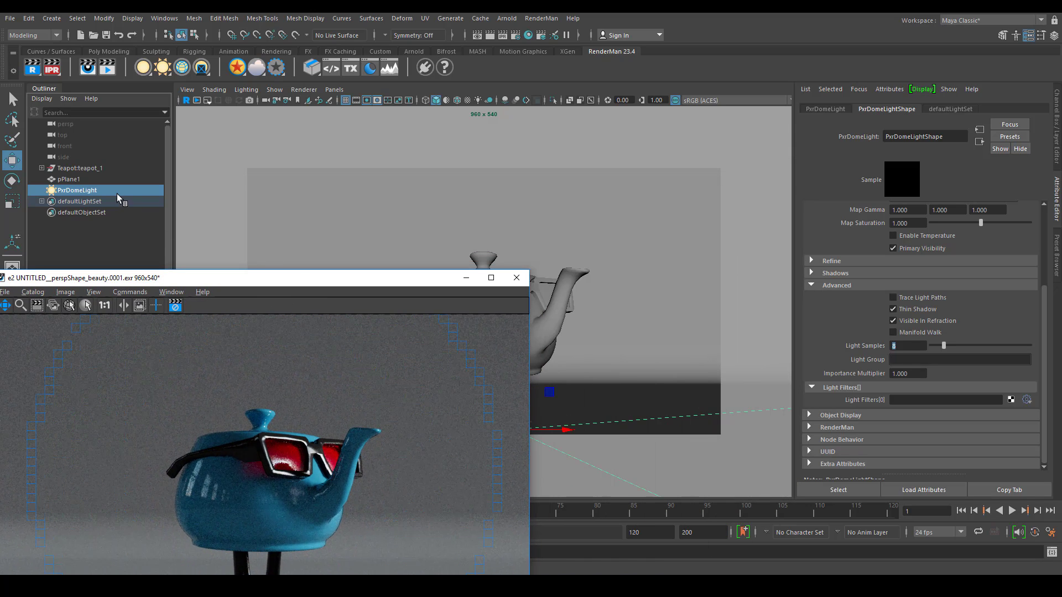
key("e")
left_click_drag(420, 283, 303, 280)
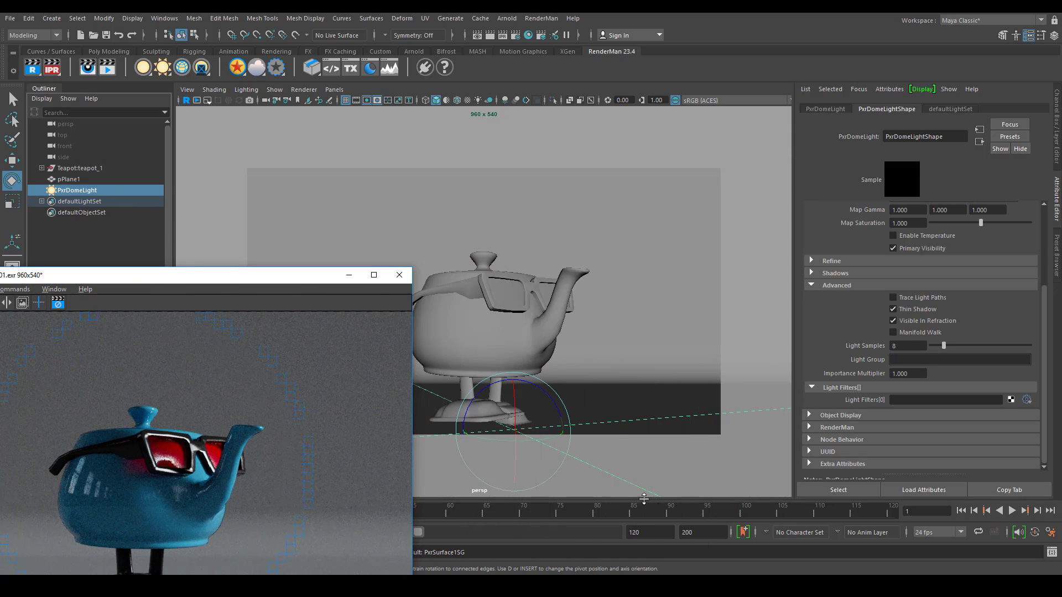
left_click_drag(524, 444, 531, 441)
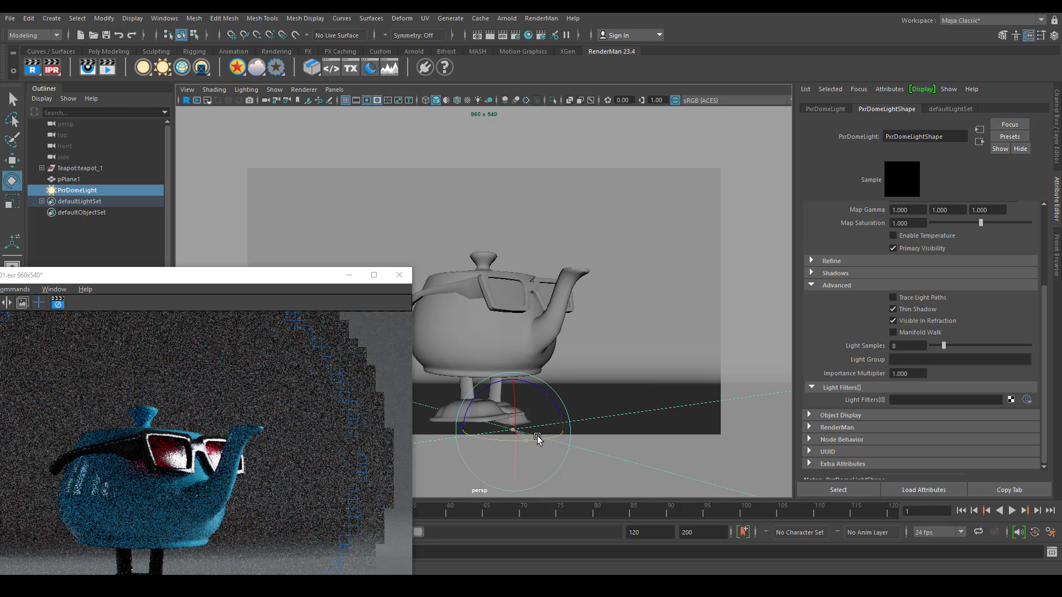
left_click_drag(288, 279, 532, 128)
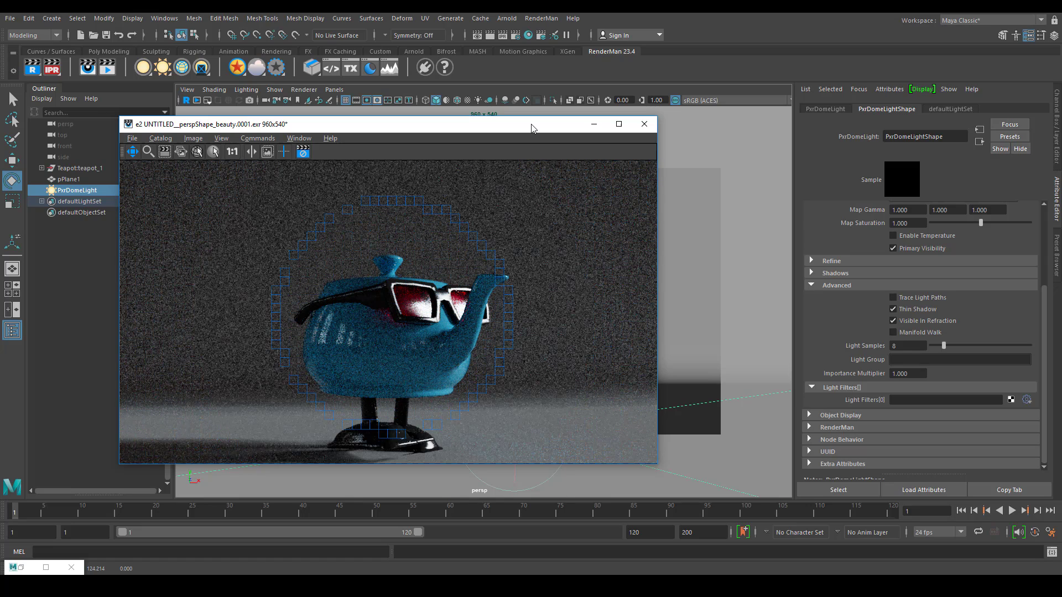
left_click_drag(531, 128, 401, 121)
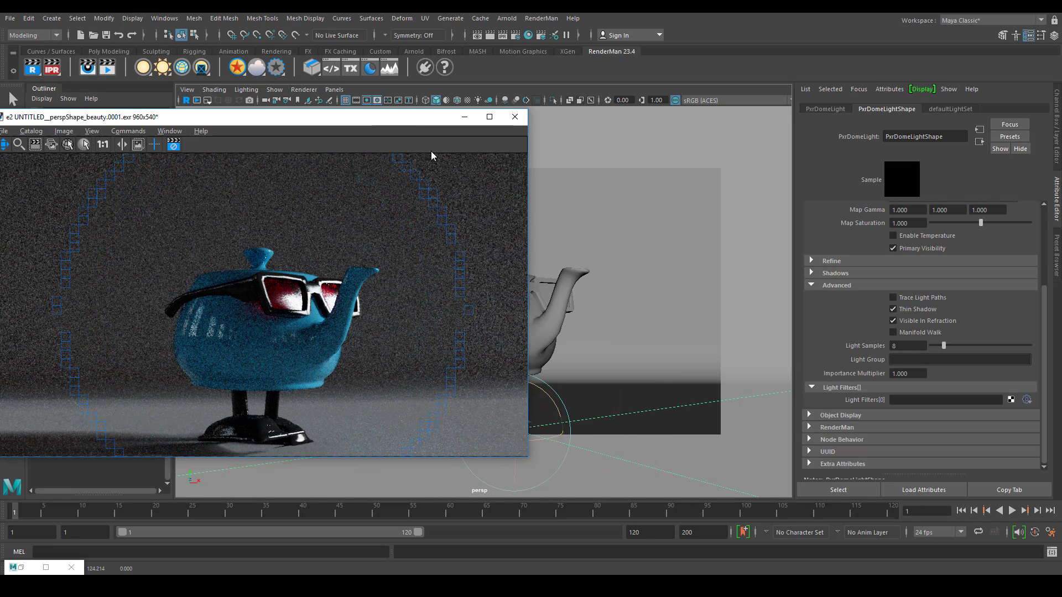
- Move the render window clear of the viewport and add a PxrDiskLight to the scene
left_click(554, 439)
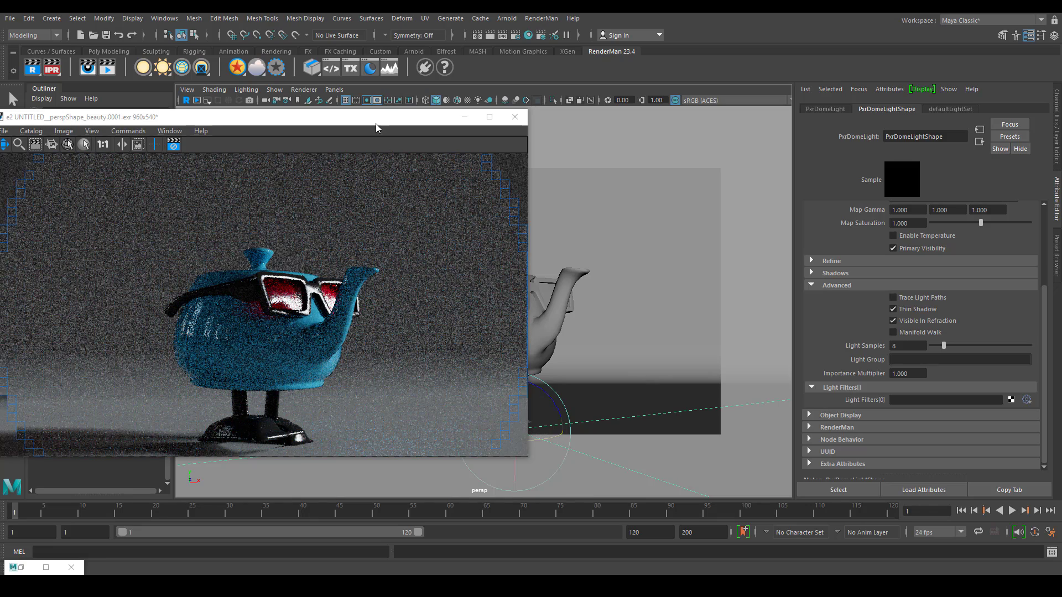
left_click_drag(376, 125, 632, 73)
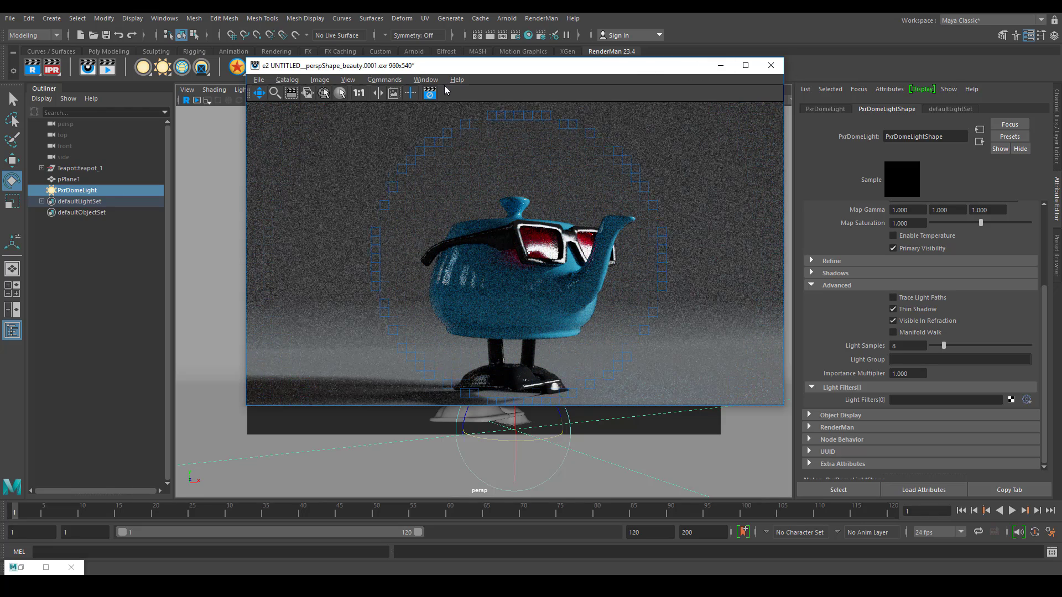
left_click_drag(451, 73, 846, 216)
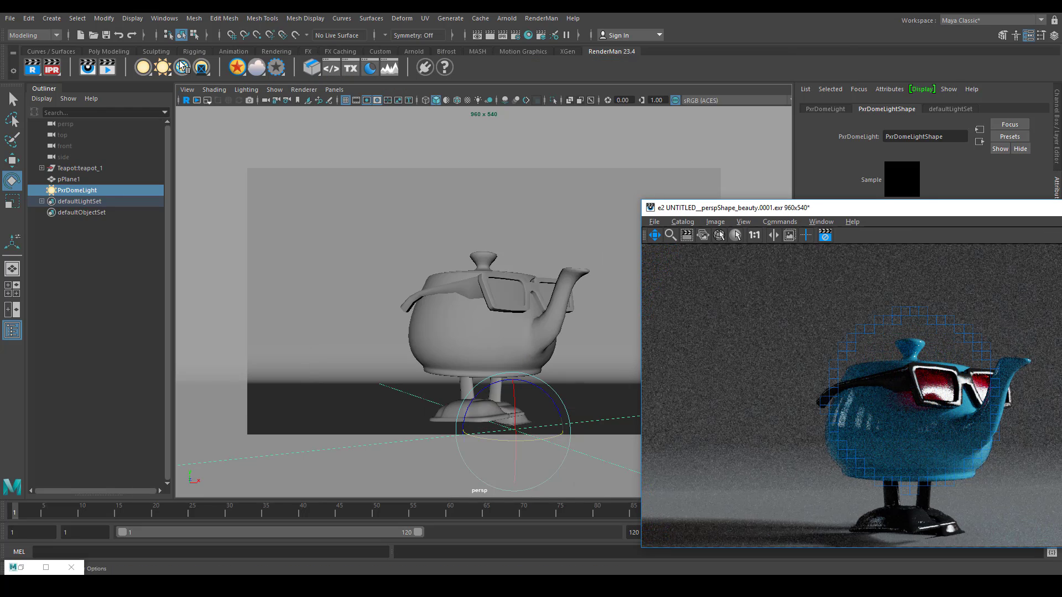
right_click(144, 71)
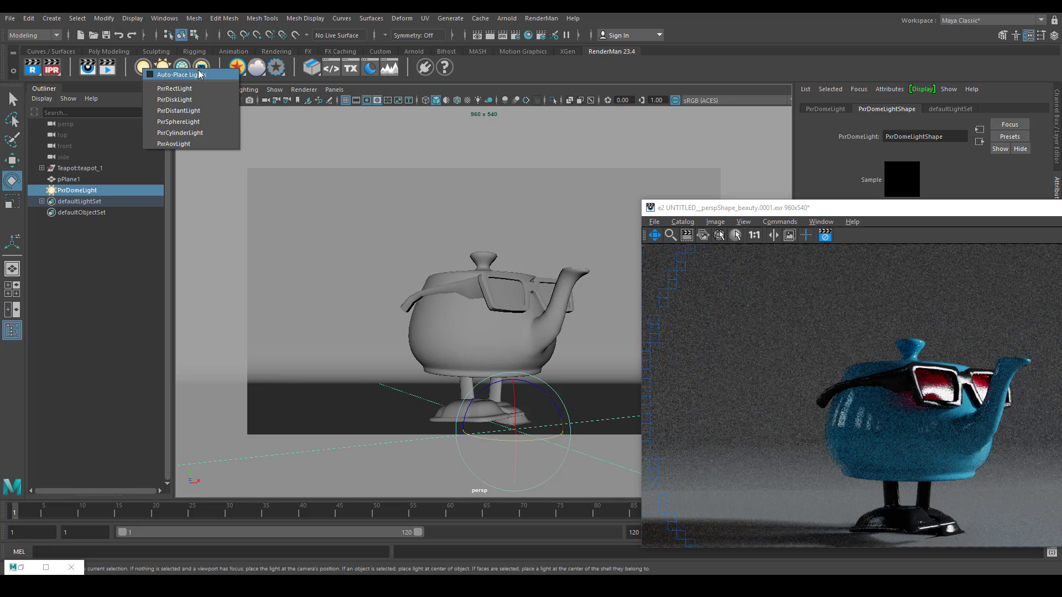
left_click(174, 99)
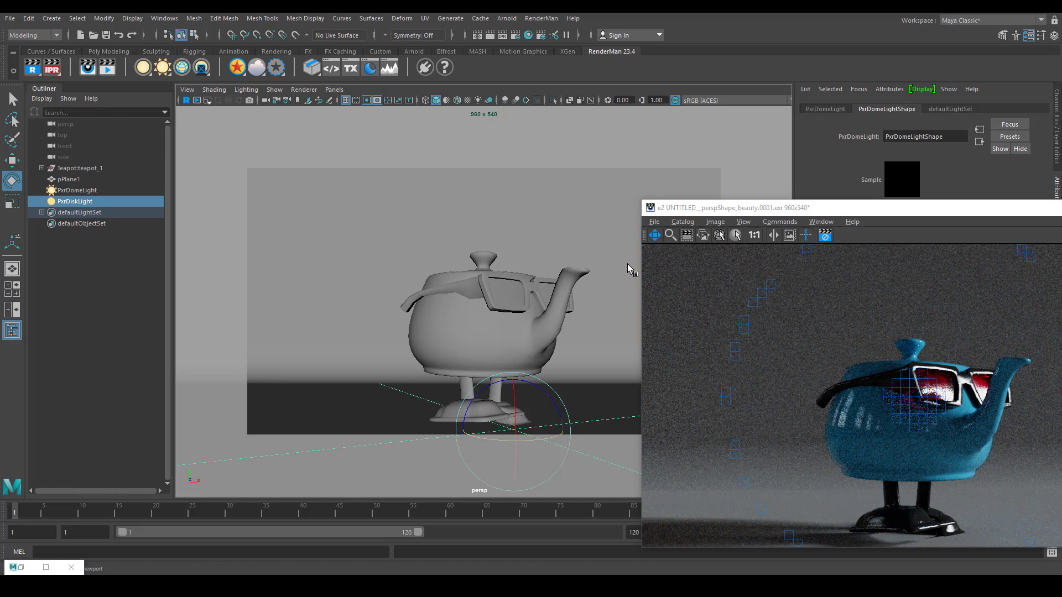
- Switch the viewport to a new perspective camera, view the teapot from the side and reselect the PxrDiskLight
left_click(10, 162)
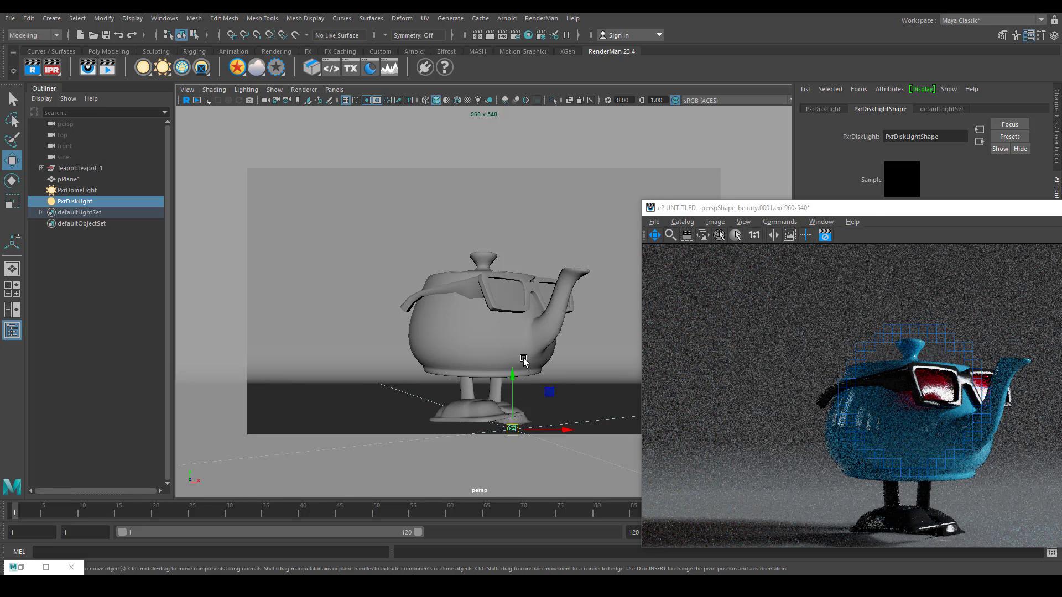
left_click(334, 89)
left_click(669, 237)
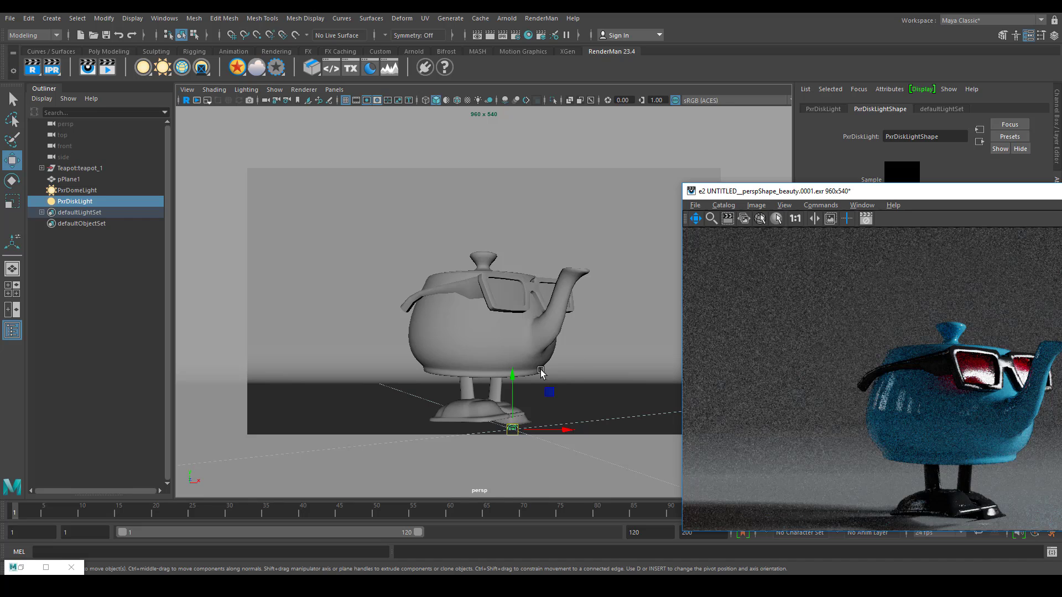
left_click(334, 89)
mouse_move(354, 101)
left_click(442, 115)
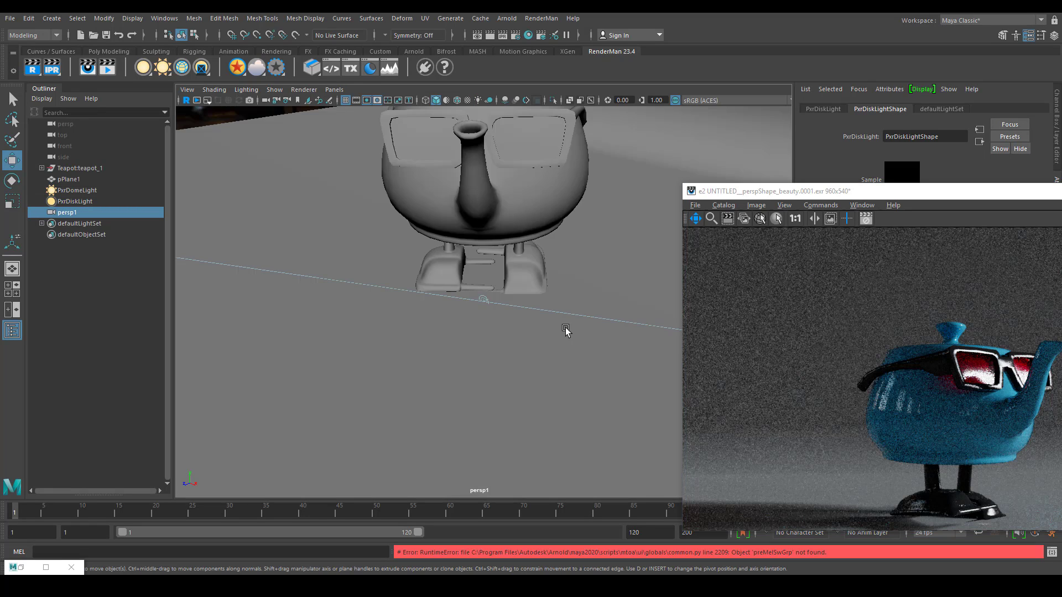
left_click_drag(482, 300, 552, 291, "alt")
left_click(75, 201)
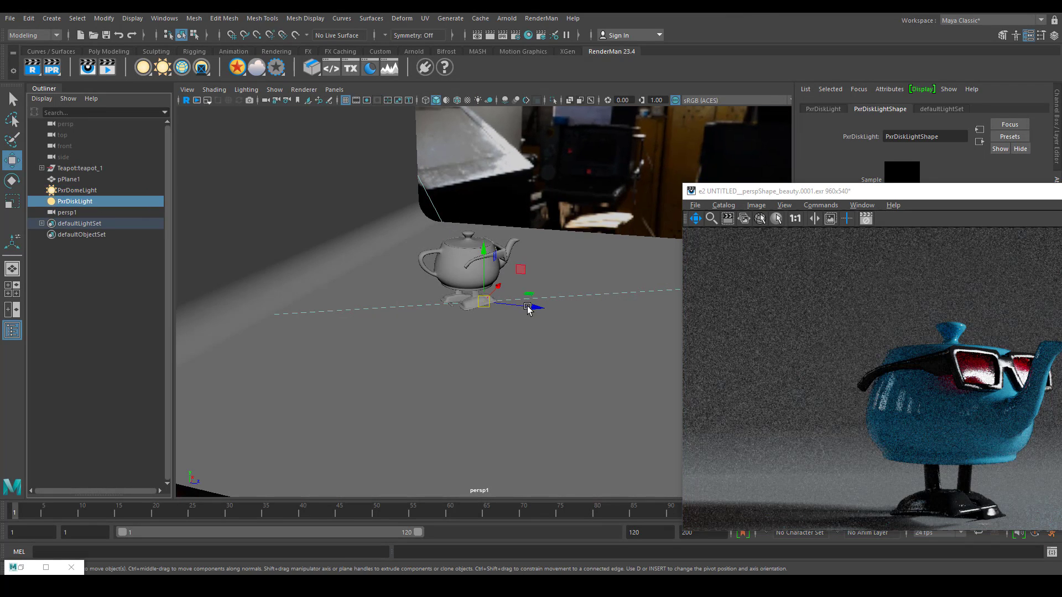
- Place the PxrDiskLight behind the teapot, between it and the backdrop, and scale it up
key("r")
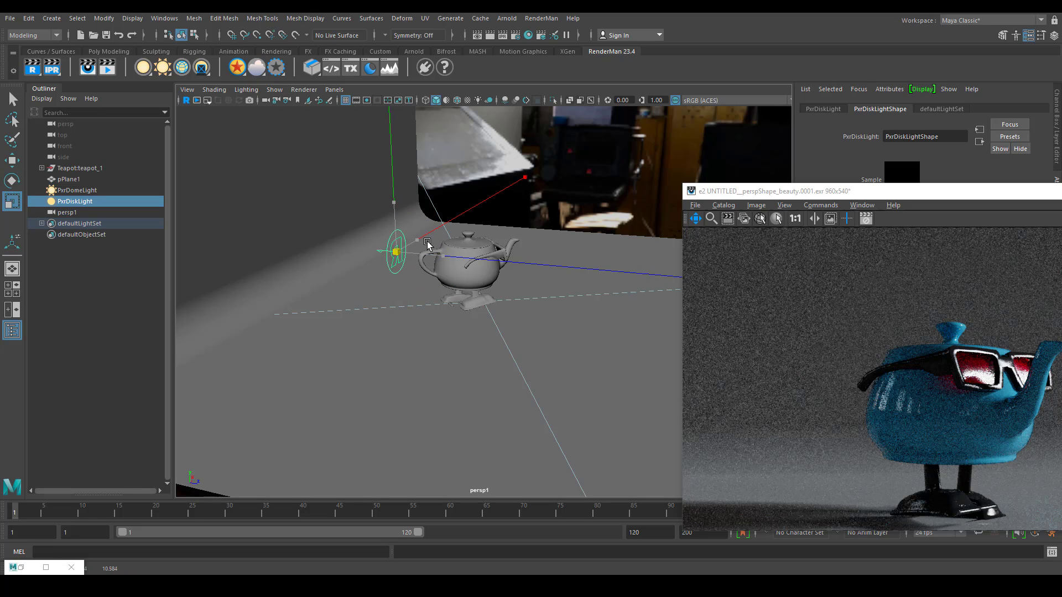
key("w")
left_click_drag(405, 250, 426, 231, "alt")
scroll(517, 340, "up", 3)
left_click_drag(454, 298, 418, 316, "alt")
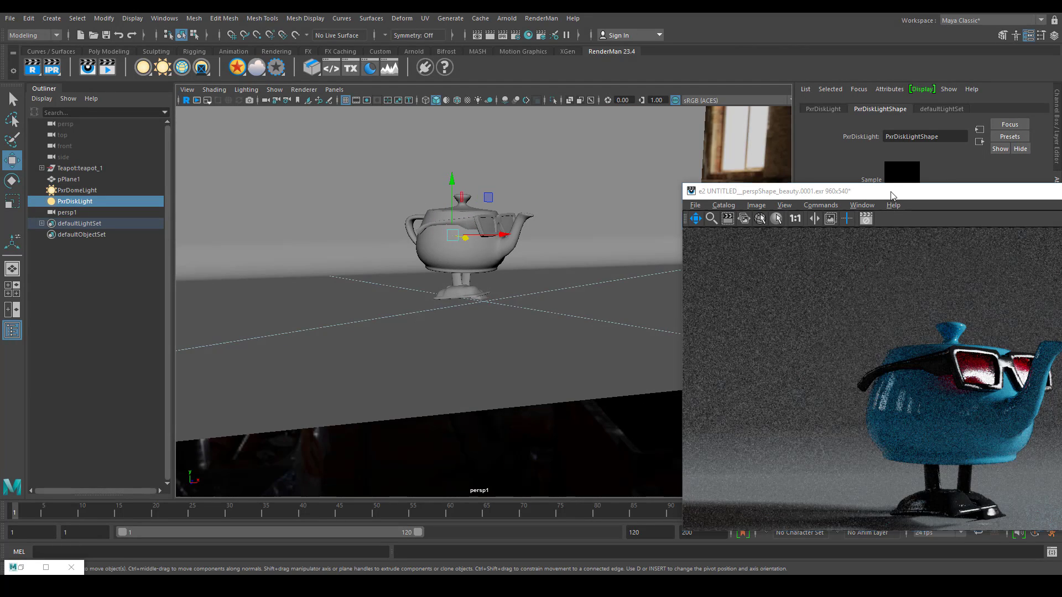
- Restart the IPR render through the original persp camera and place the render window over the viewport
left_click_drag(891, 196, 649, 182)
right_click(51, 67)
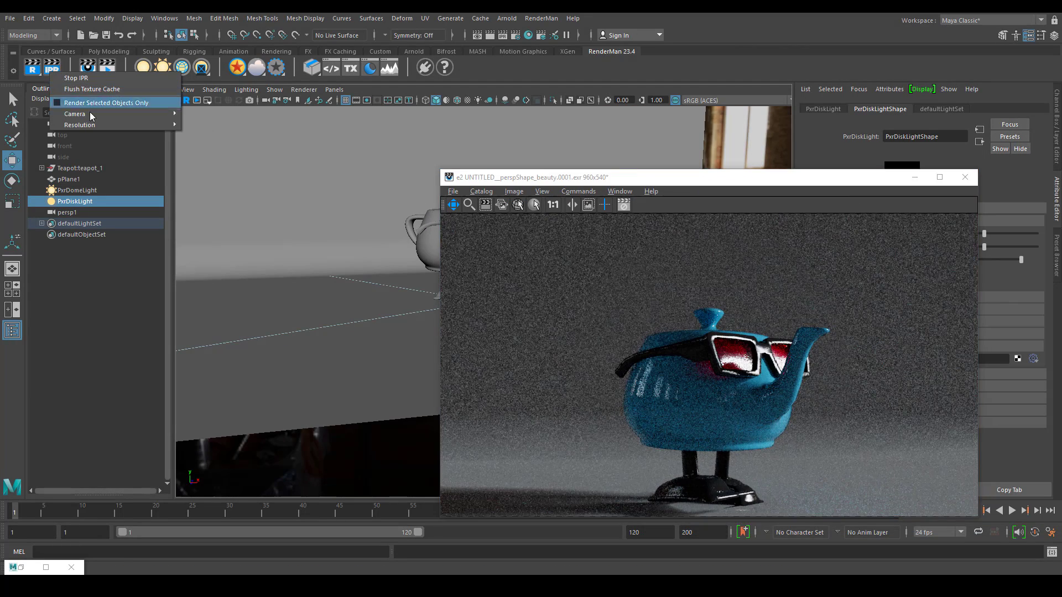
mouse_move(92, 115)
left_click(209, 140)
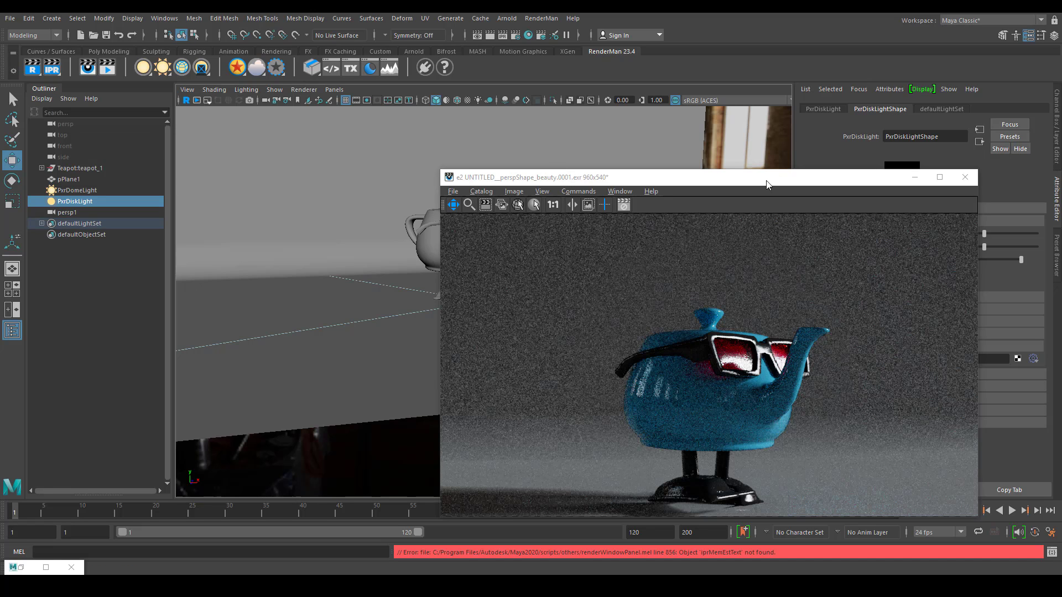
left_click_drag(752, 182, 541, 131)
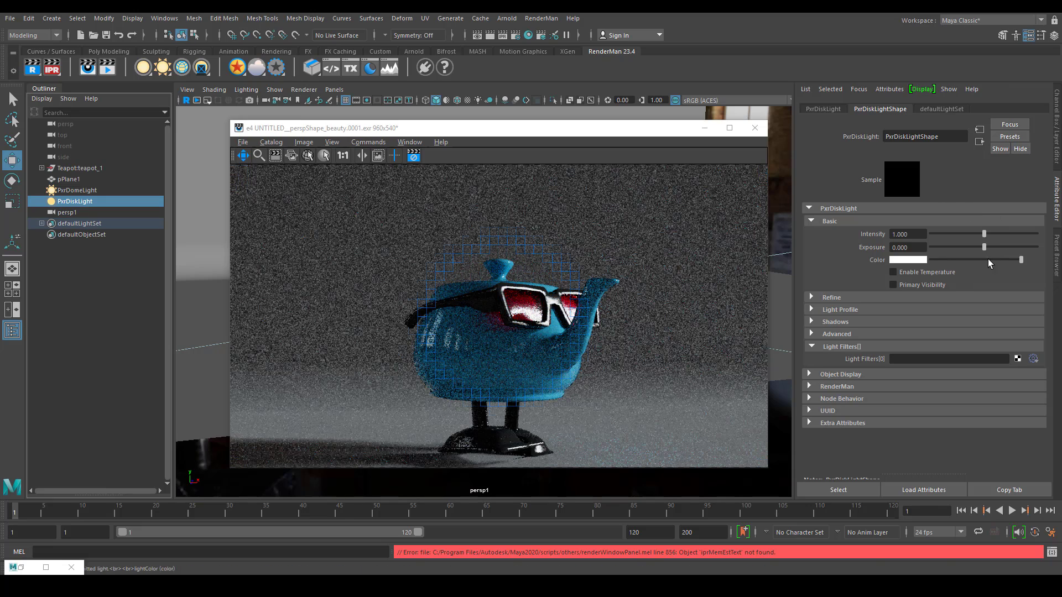
- Raise the PxrDiskLight's exposure to 7.234 and check the backdrop glow in the render
left_click_drag(988, 247, 1019, 249)
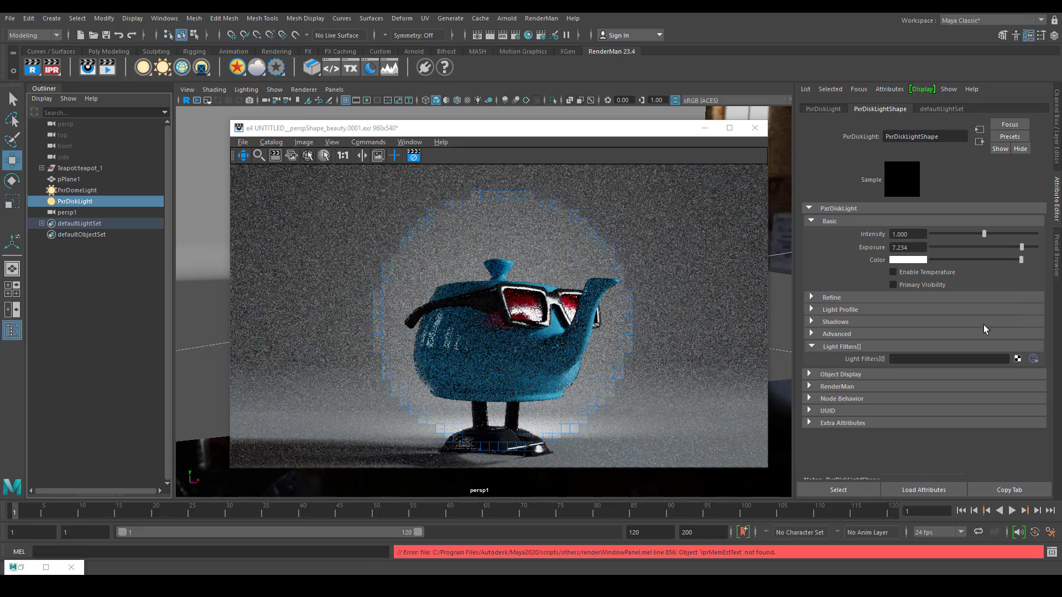
left_click_drag(609, 132, 524, 345)
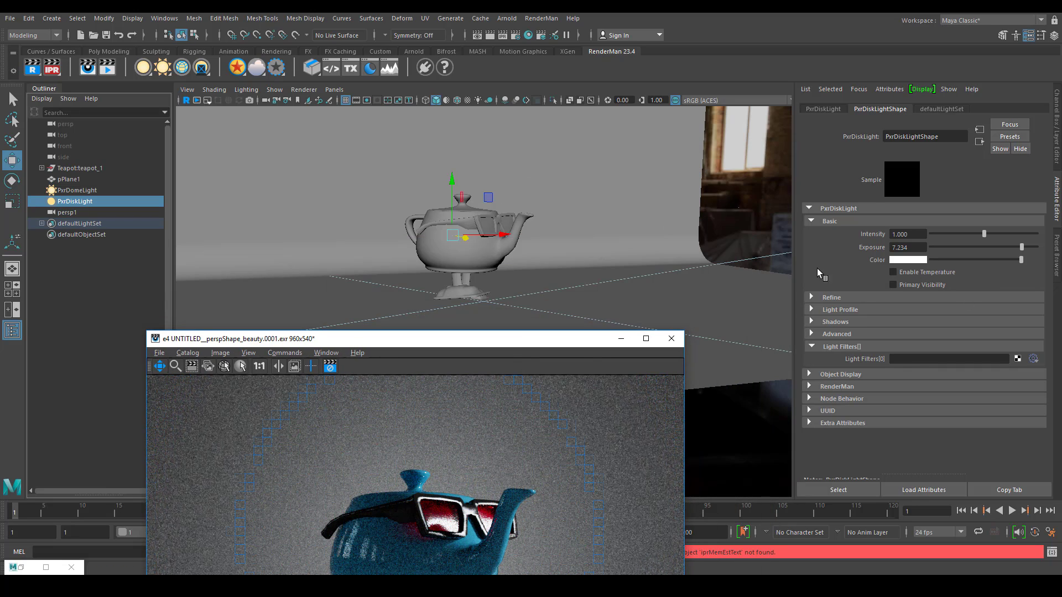
left_click_drag(558, 347, 554, 163)
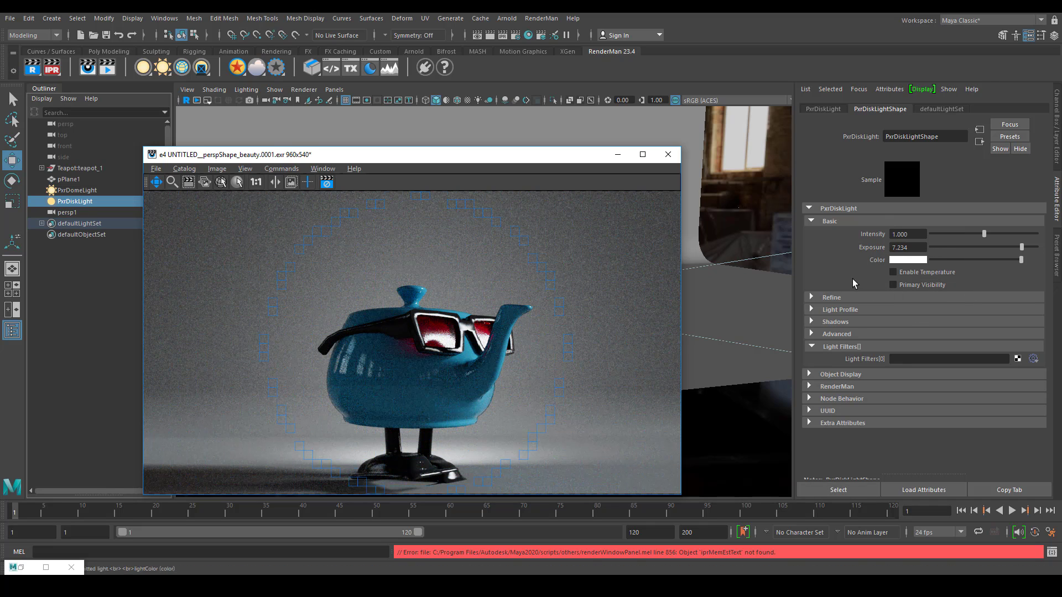
- Enable color temperature on the PxrDiskLight, try 3000, and set it to 4000
left_click(919, 271)
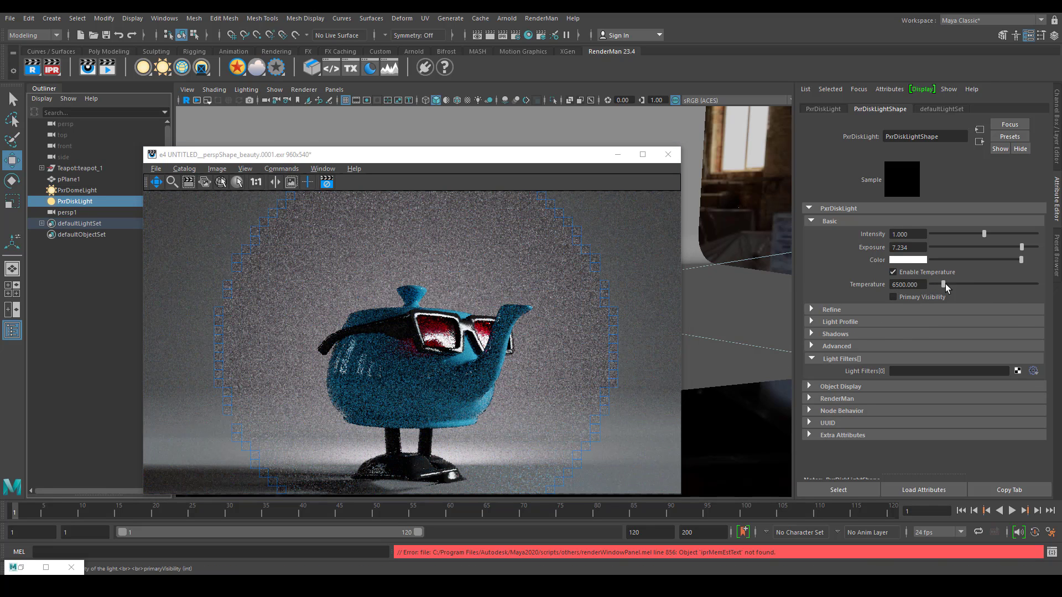
left_click_drag(944, 284, 939, 285)
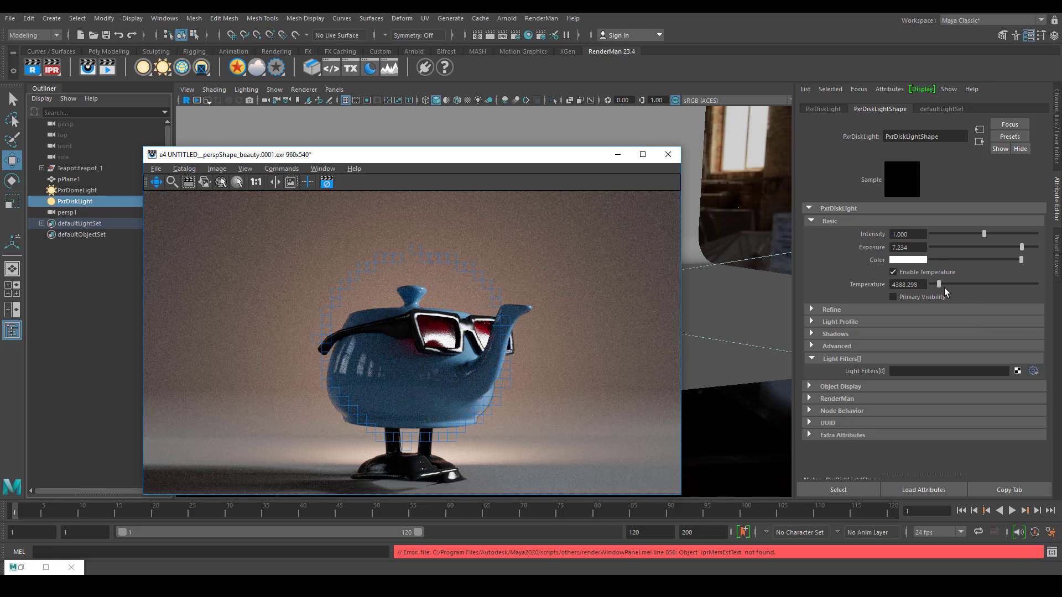
left_click_drag(937, 285, 934, 284)
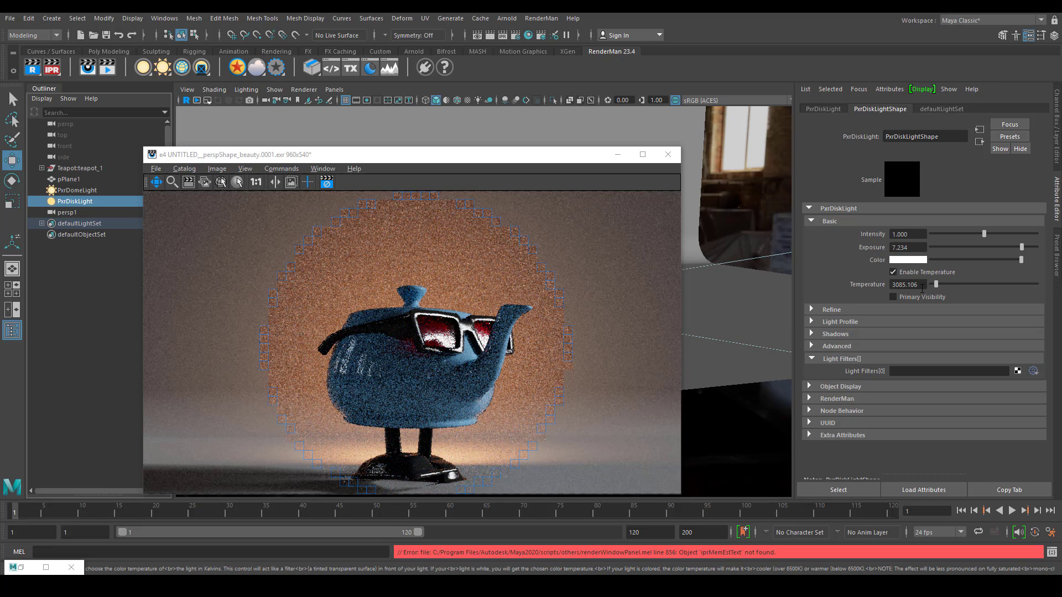
left_click(921, 287)
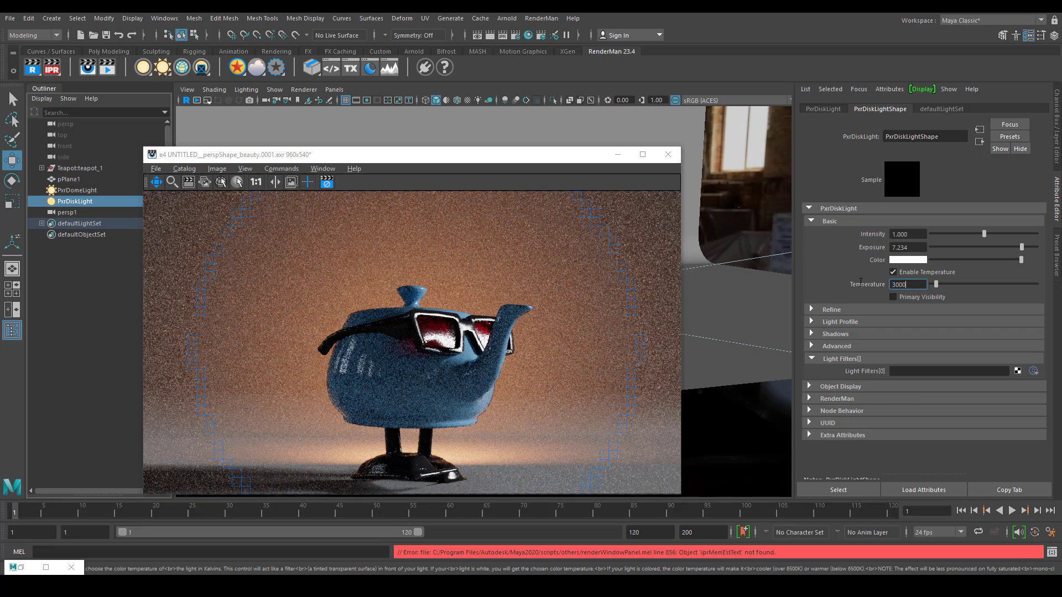
type("3000")
key("Return")
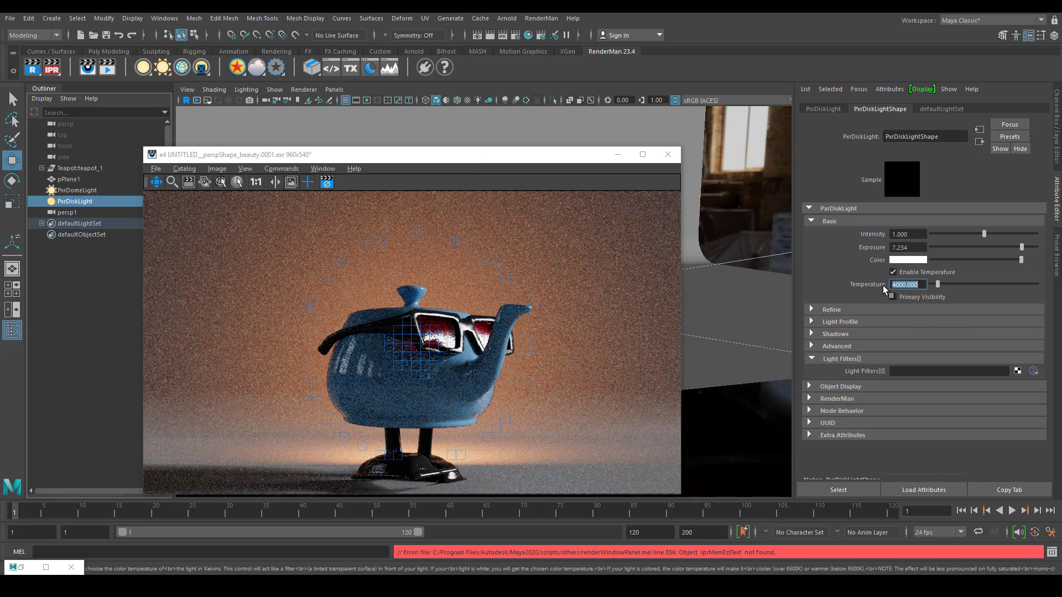
- Move the render window aside, view the teapot from behind and duplicate the PxrDiskLight
left_click_drag(592, 152, 883, 134)
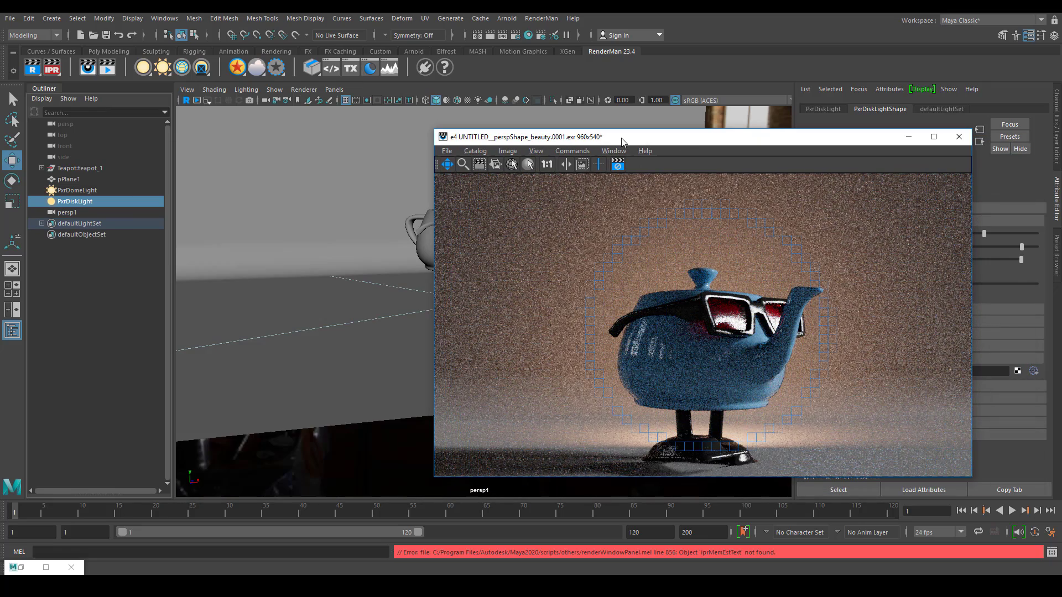
left_click_drag(622, 140, 685, 132)
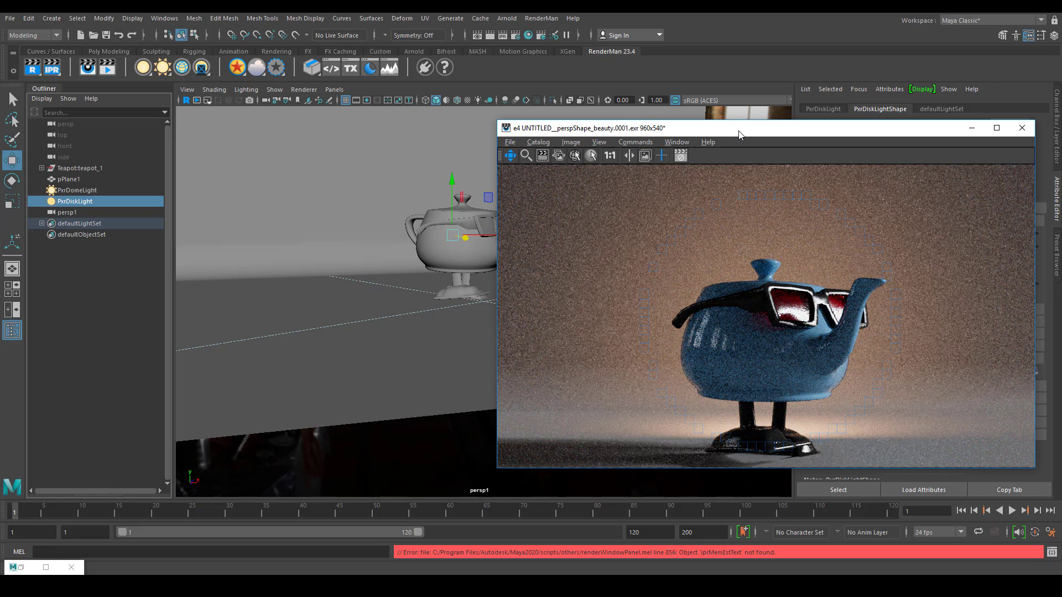
left_click_drag(739, 135, 814, 368)
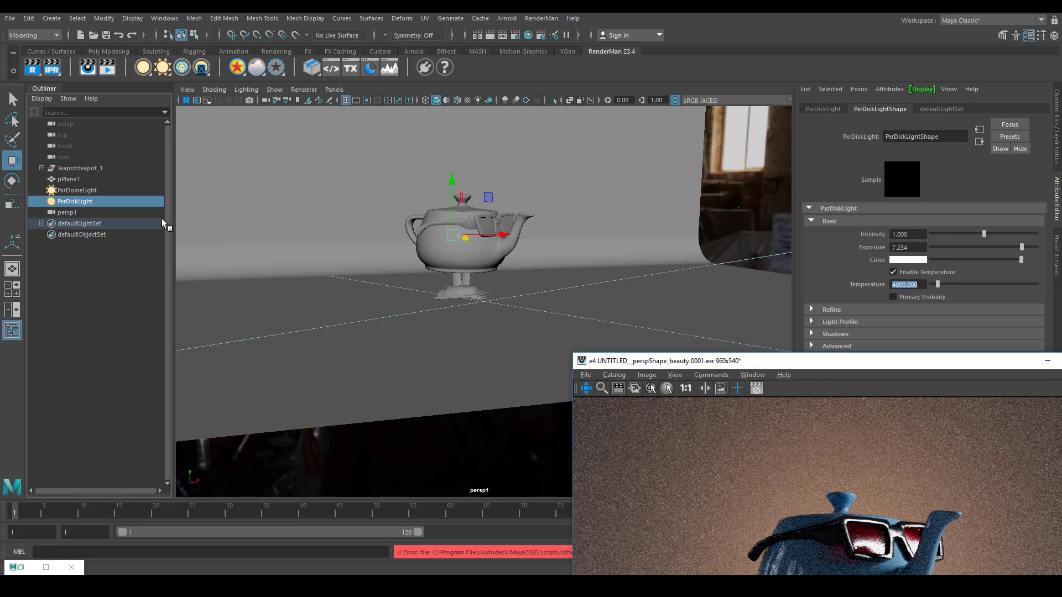
left_click_drag(432, 248, 462, 232, "alt")
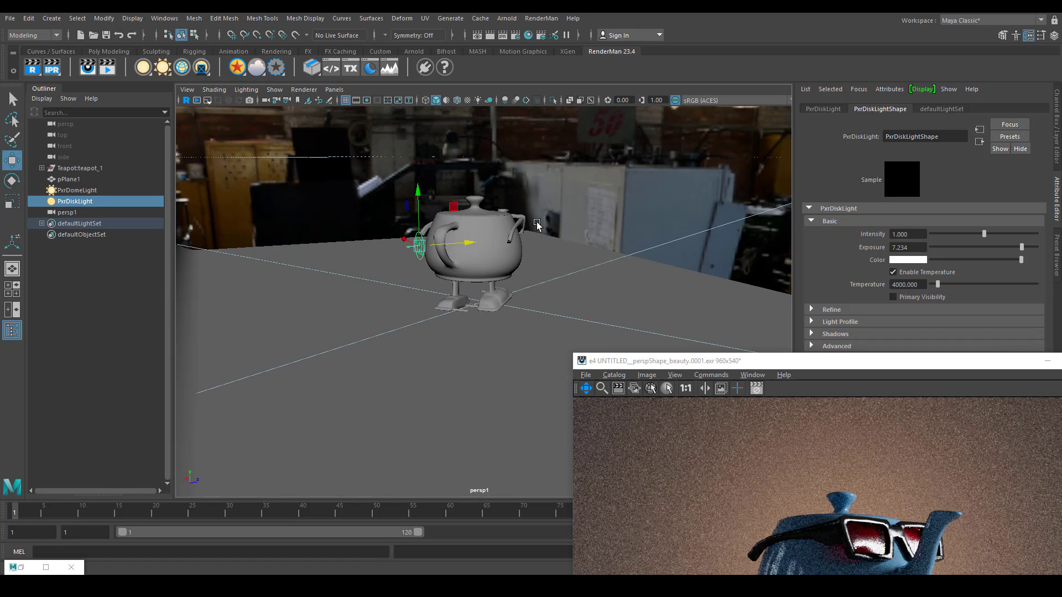
key("ctrl+d")
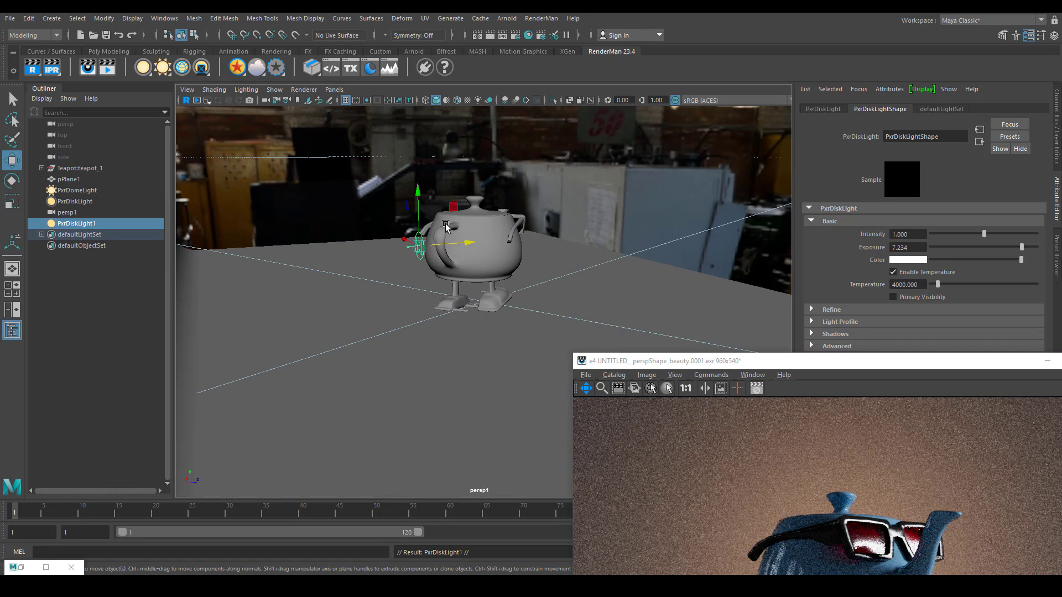
- Tilt the duplicated disk light toward the floor and position it behind the teapot
key("e")
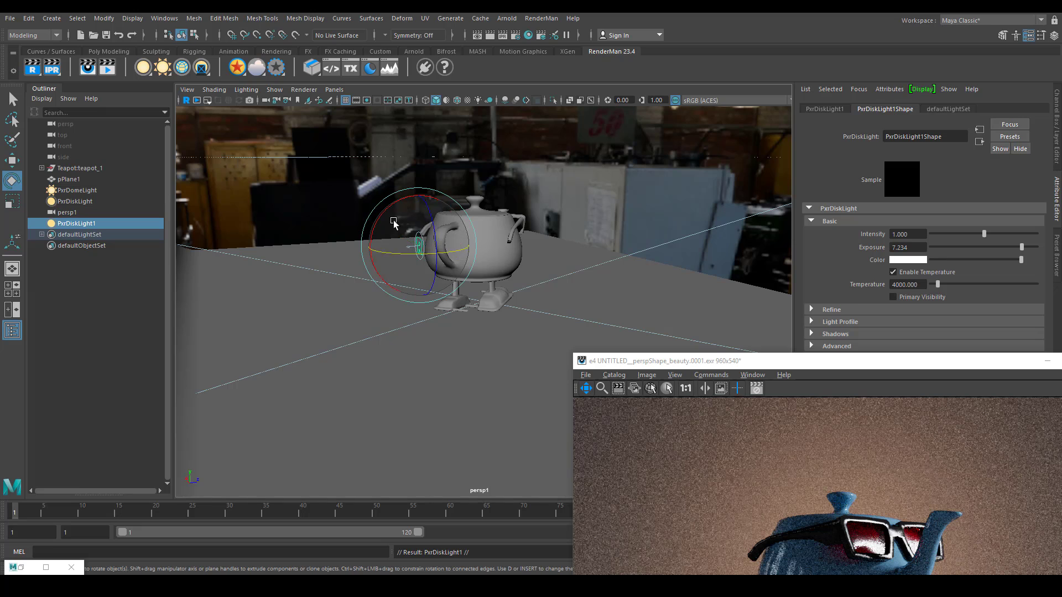
left_click_drag(394, 206, 387, 234)
key("w")
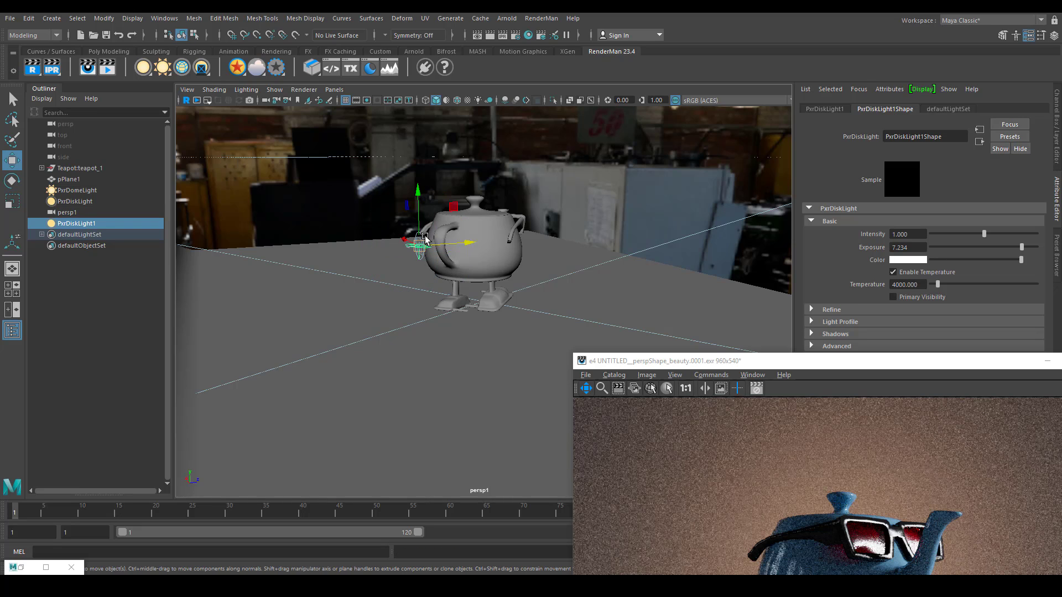
left_click(428, 208)
left_click_drag(428, 208, 452, 283)
left_click(411, 250)
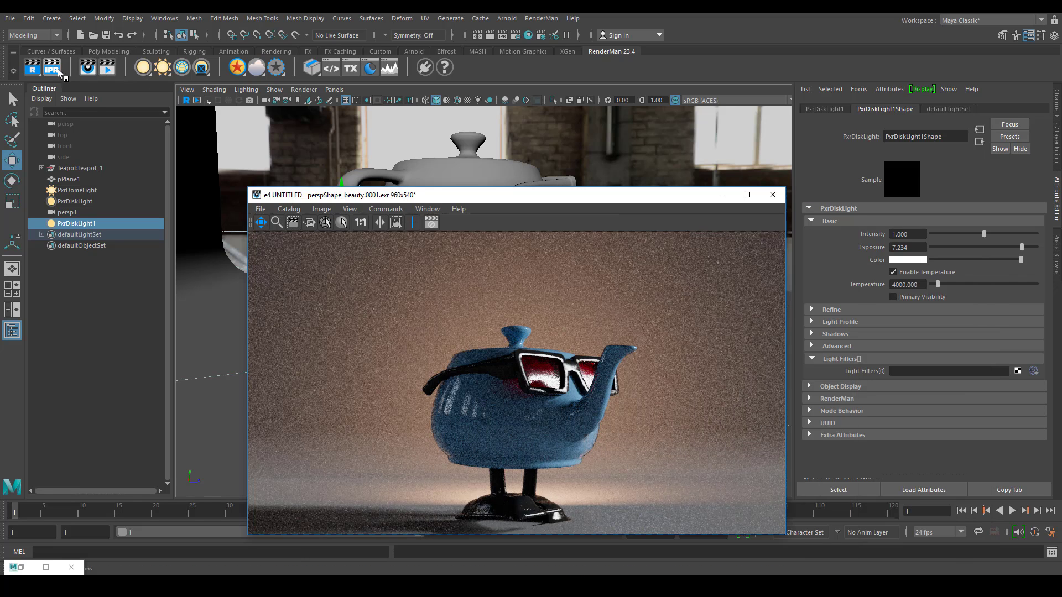
- Restart the IPR render through the original persp camera to check the second disk light, with the render window over the viewport
left_click_drag(673, 202, 654, 155)
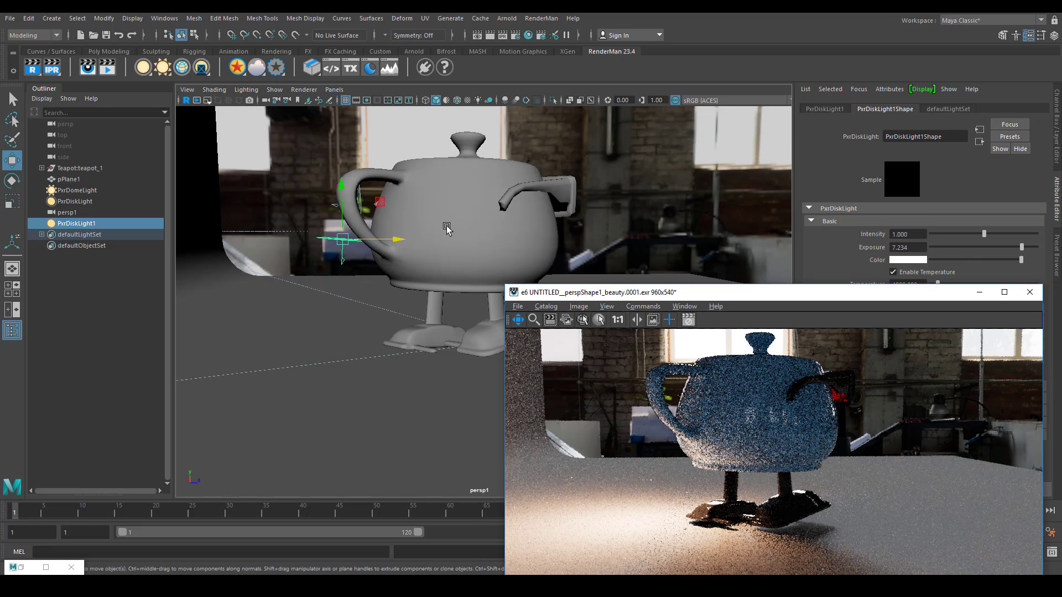
left_click_drag(734, 288, 682, 182)
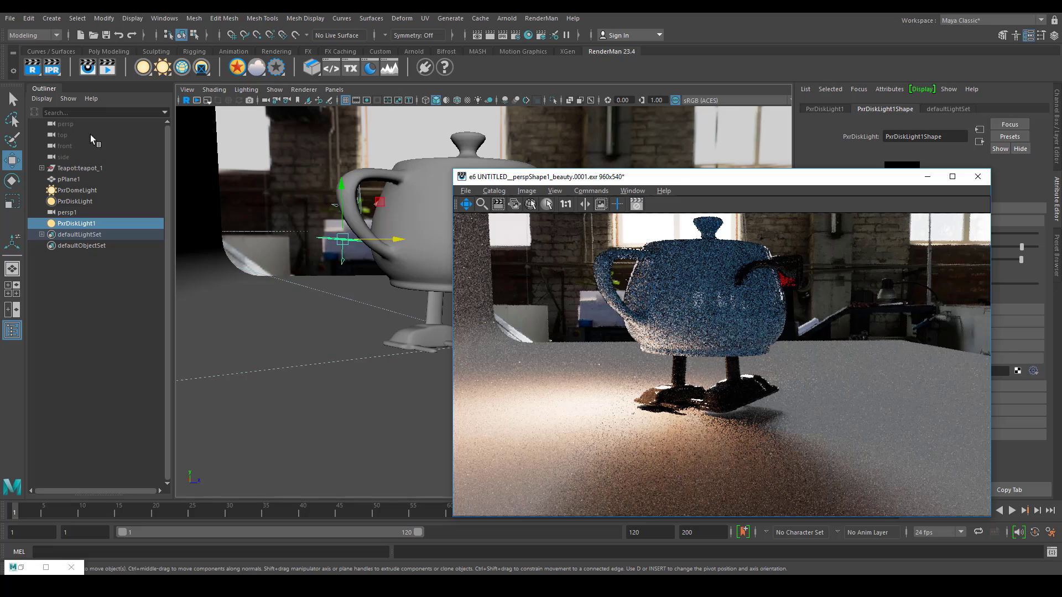
right_click(51, 68)
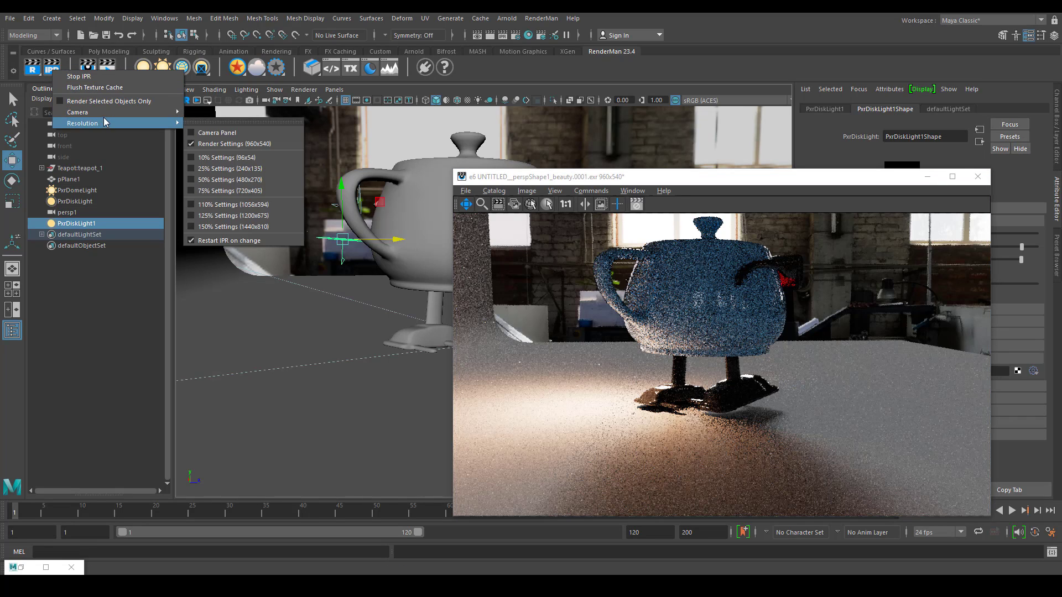
mouse_move(108, 112)
left_click(222, 137)
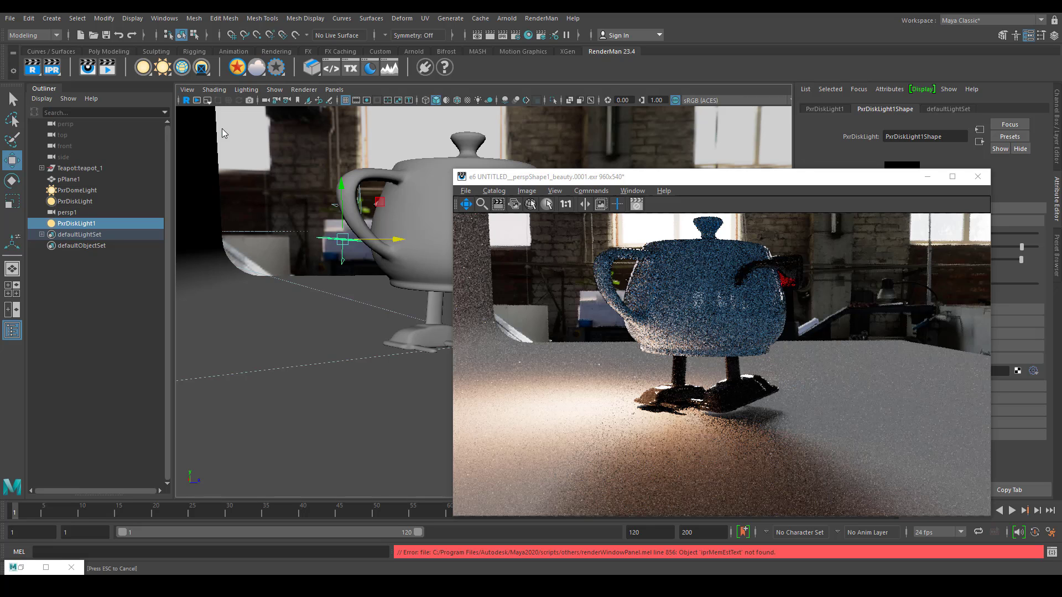
left_click_drag(553, 176, 225, 96)
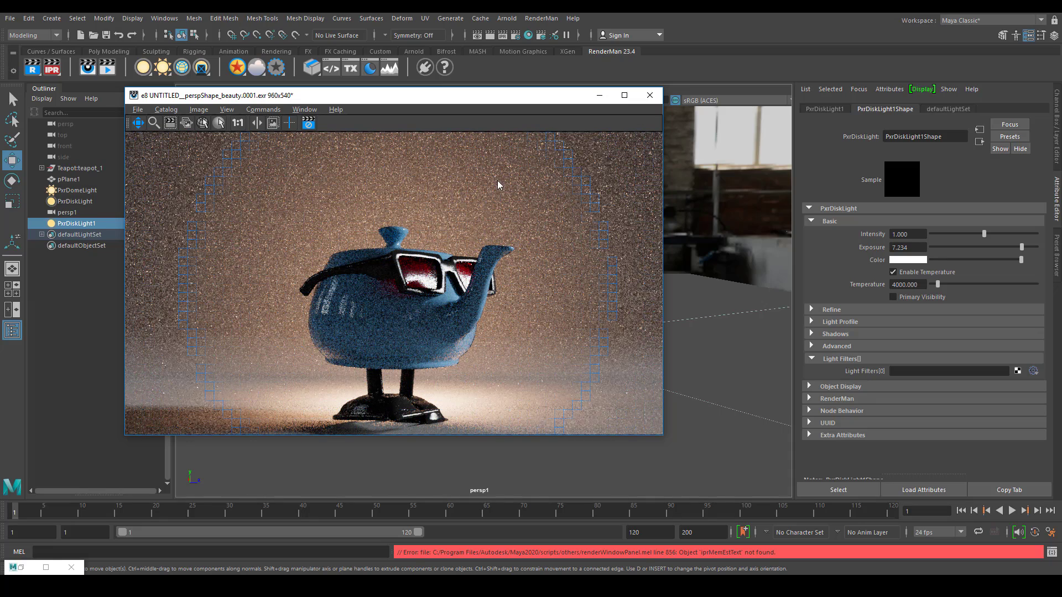
- Inspect the teapot render lit by the second disk light, checking its noise with the whole frame in view
scroll(473, 313, "down", 1)
scroll(473, 313, "up", 1)
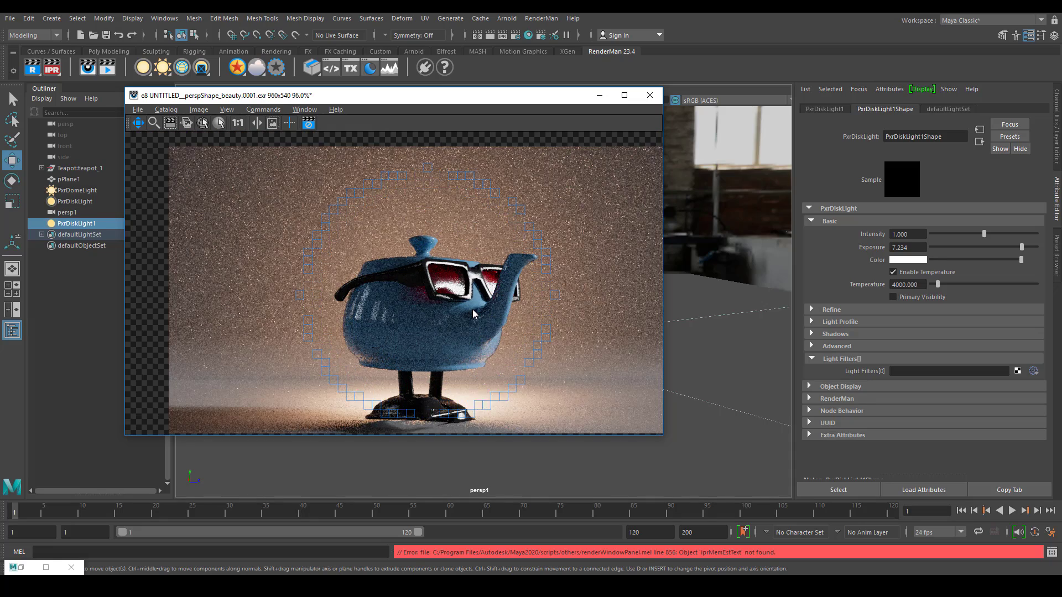
left_click_drag(344, 99, 448, 398)
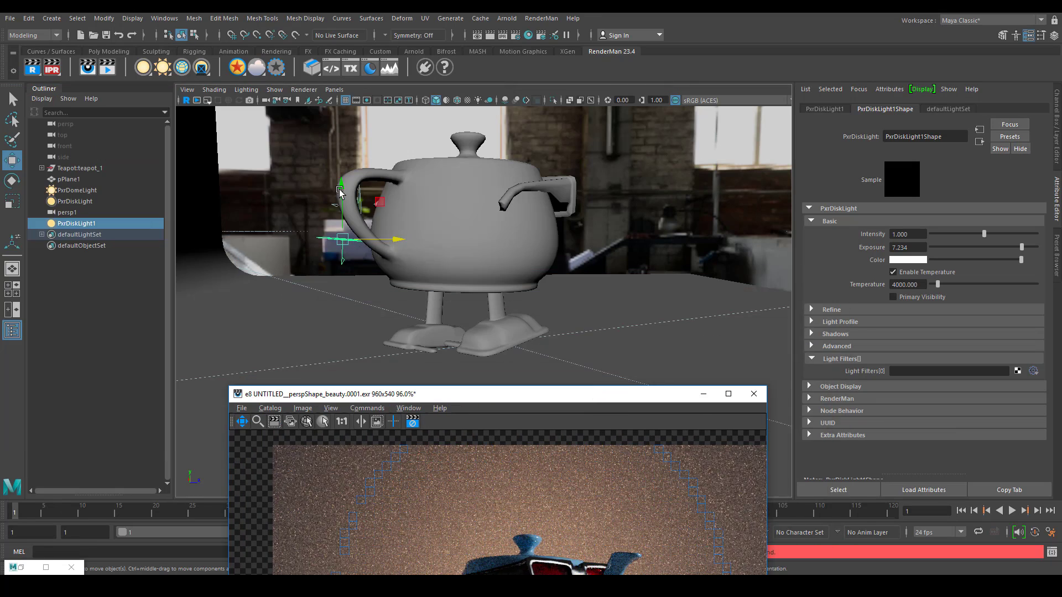
left_click_drag(493, 399, 379, 193)
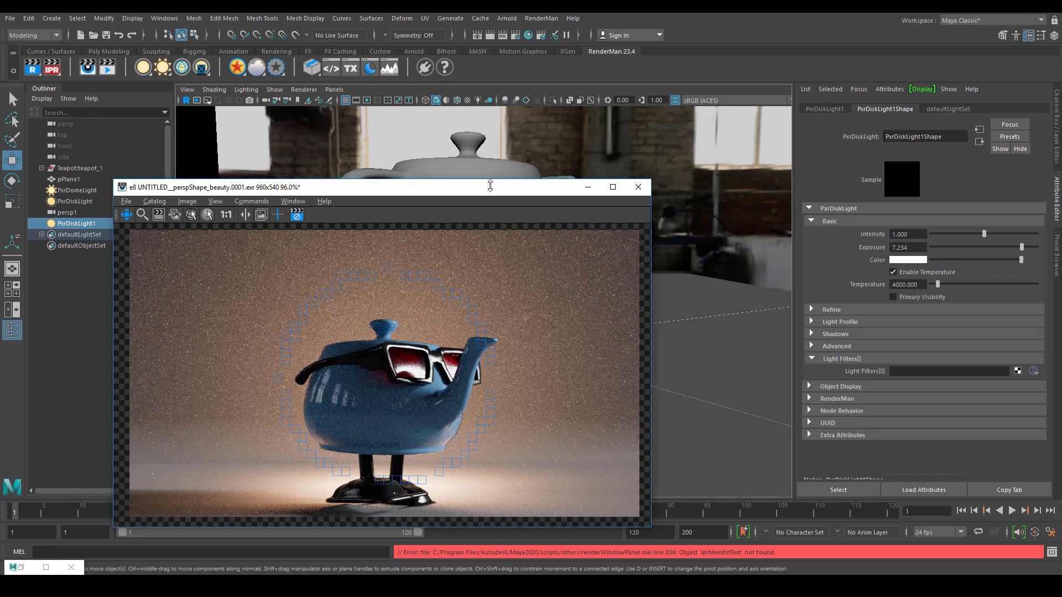
left_click_drag(459, 187, 459, 156)
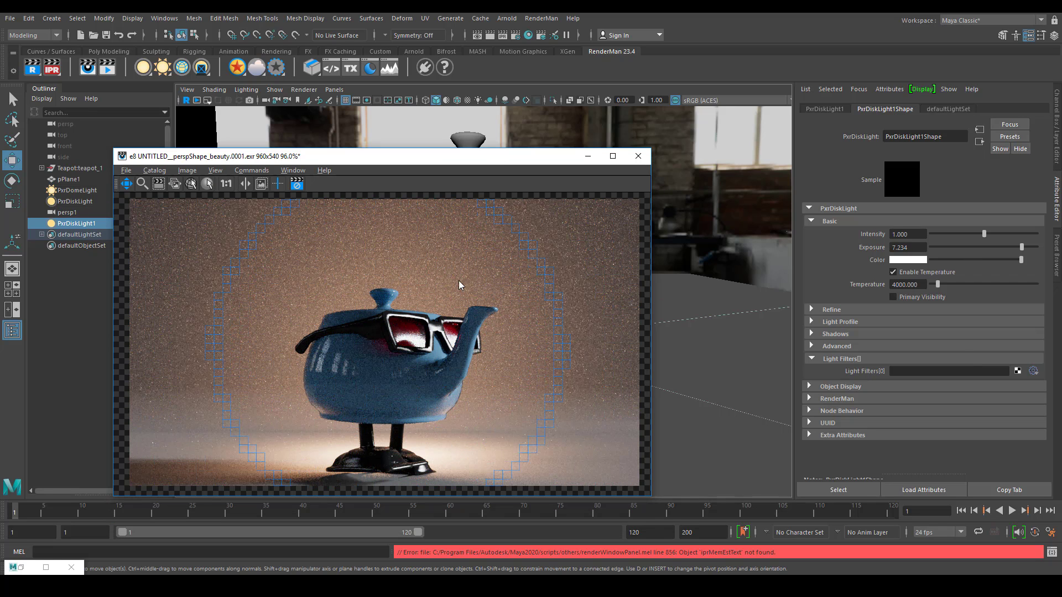
right_click(427, 316)
mouse_move(426, 318)
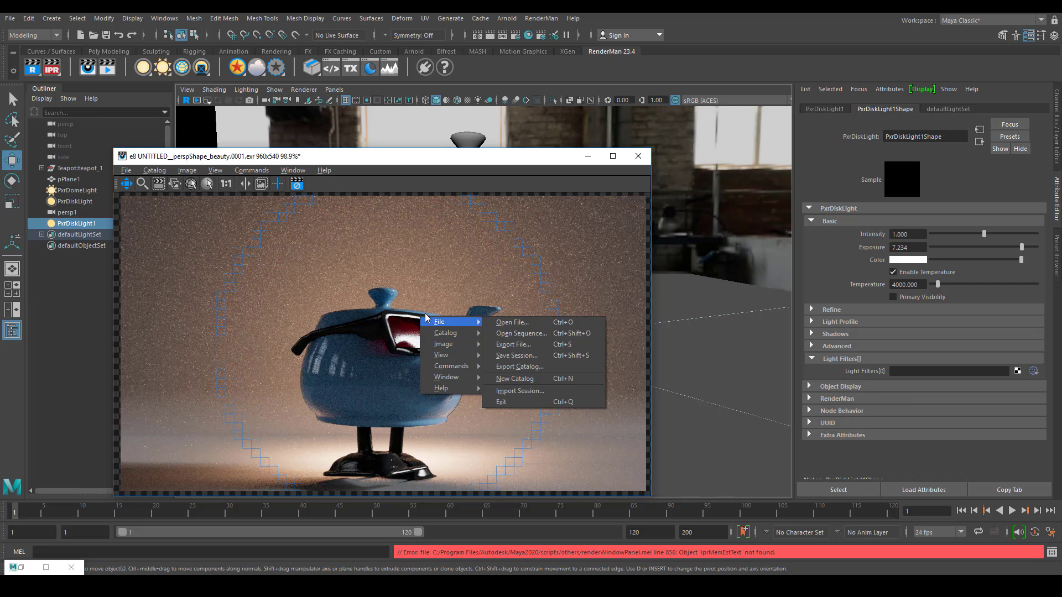
left_click(453, 170)
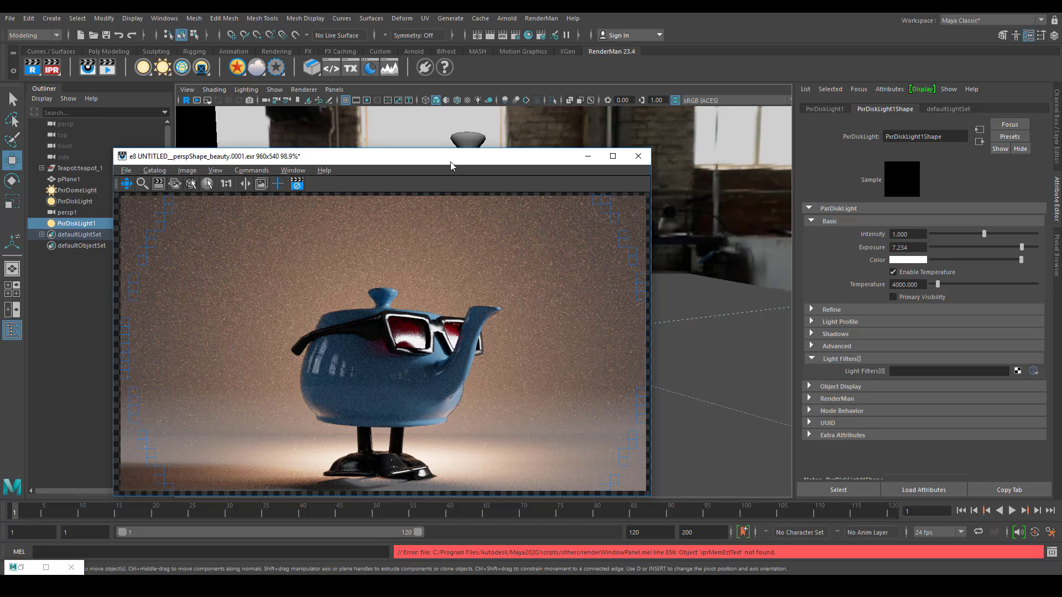
- Set the PxrPathTracer Indirect Samples to 8 in the render settings and minimize the settings window
left_click(516, 36)
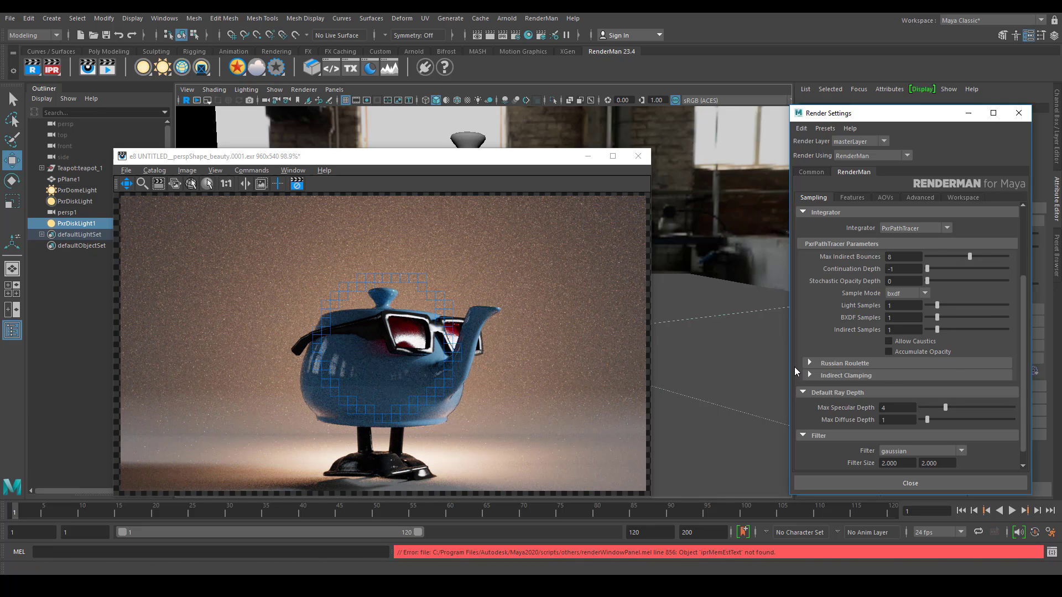
scroll(854, 269, "down", 2)
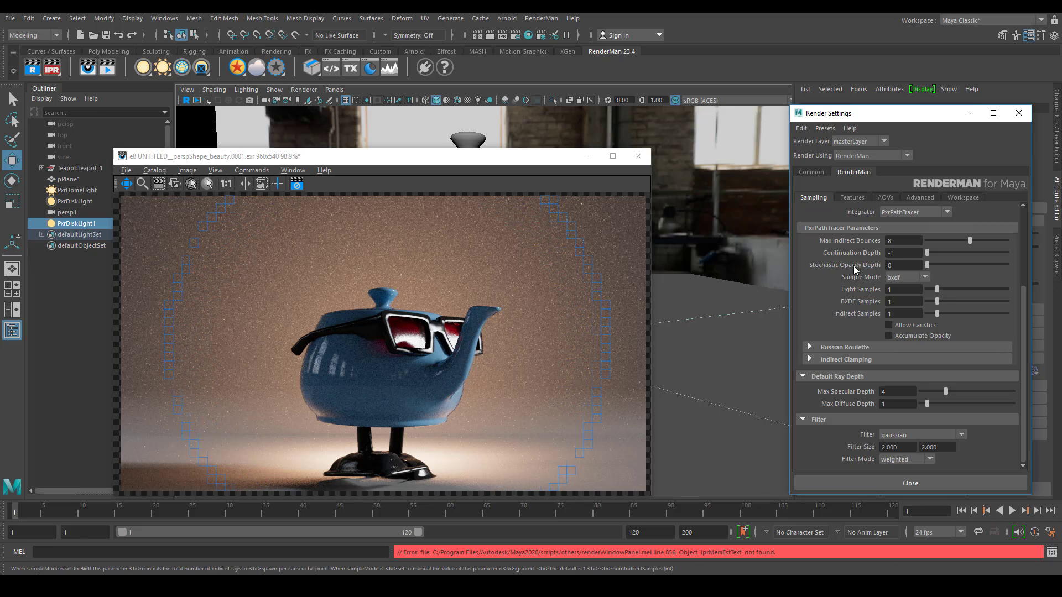
scroll(856, 288, "up", 2)
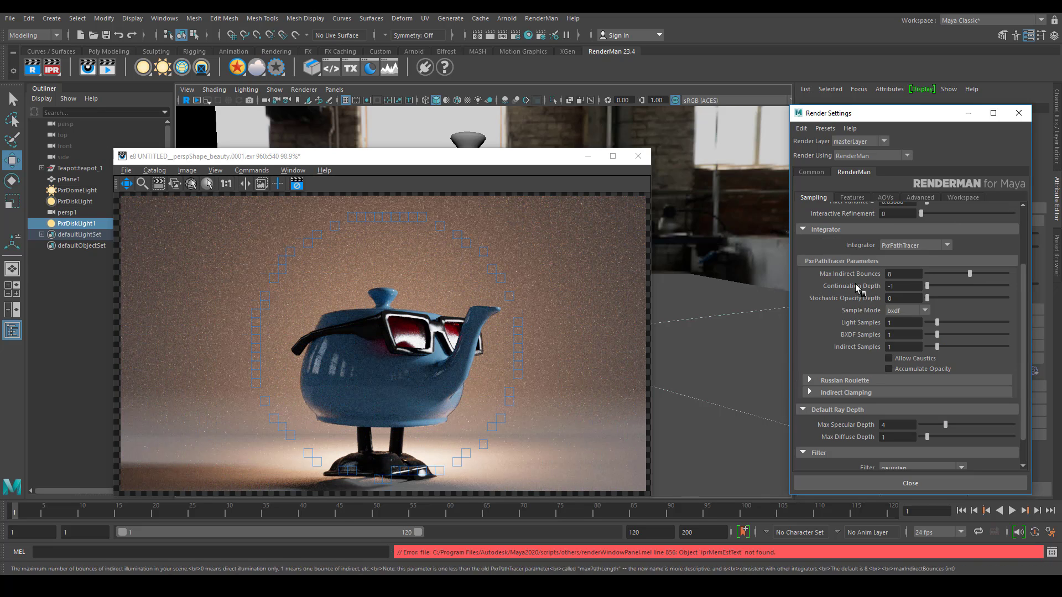
left_click(899, 347)
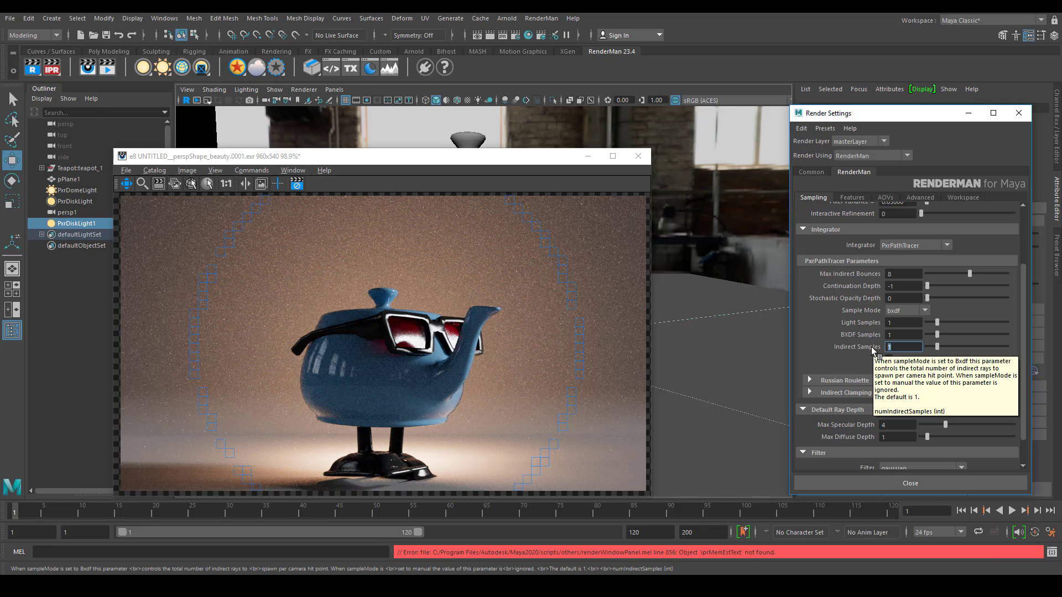
type("8")
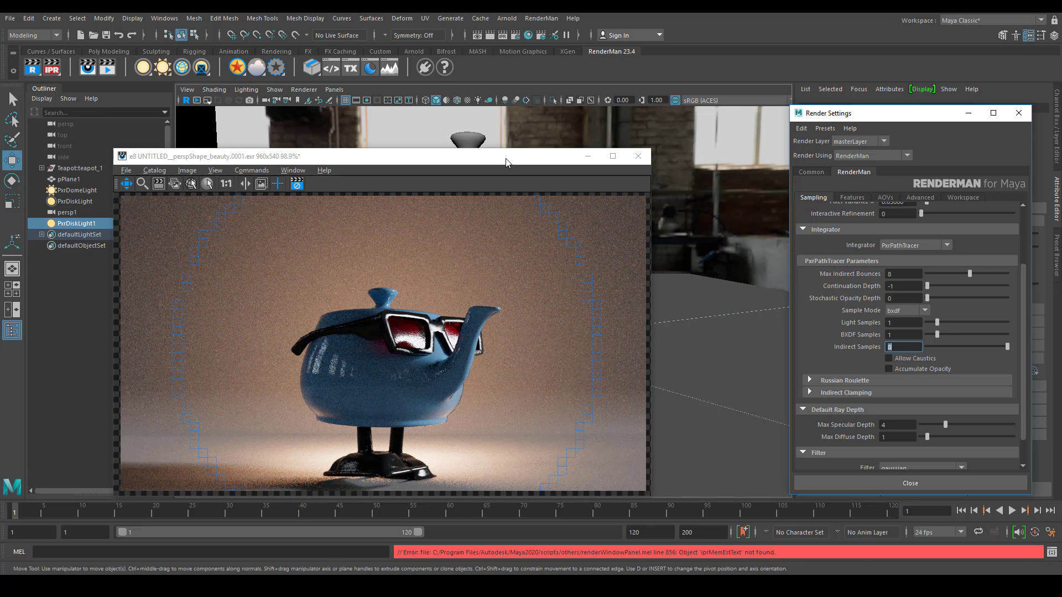
left_click(974, 115)
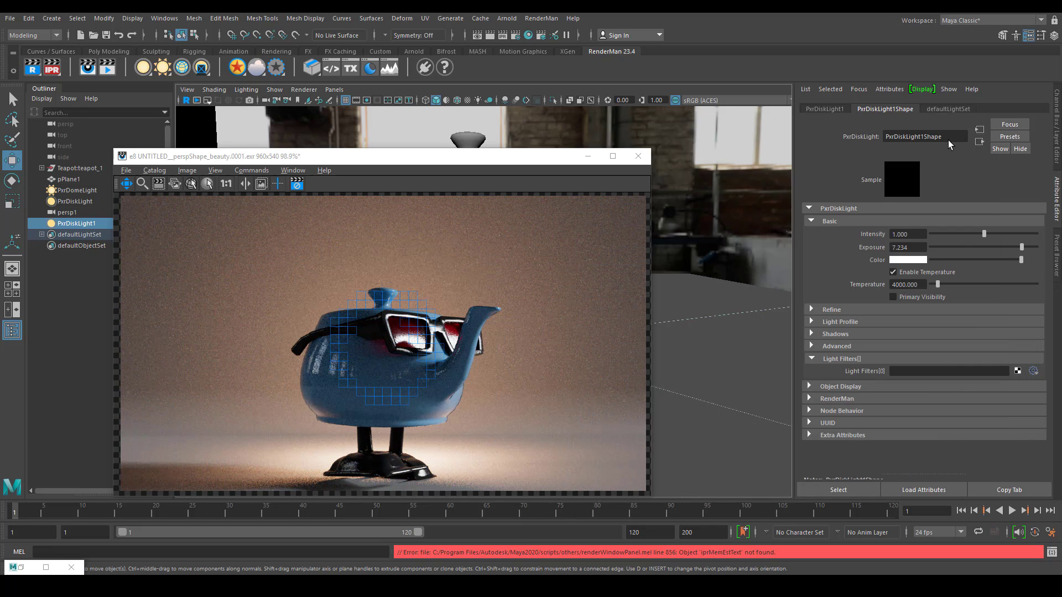
- Switch the viewport to the original persp camera and move the render window aside to expose the teapot
left_click_drag(463, 161, 582, 360)
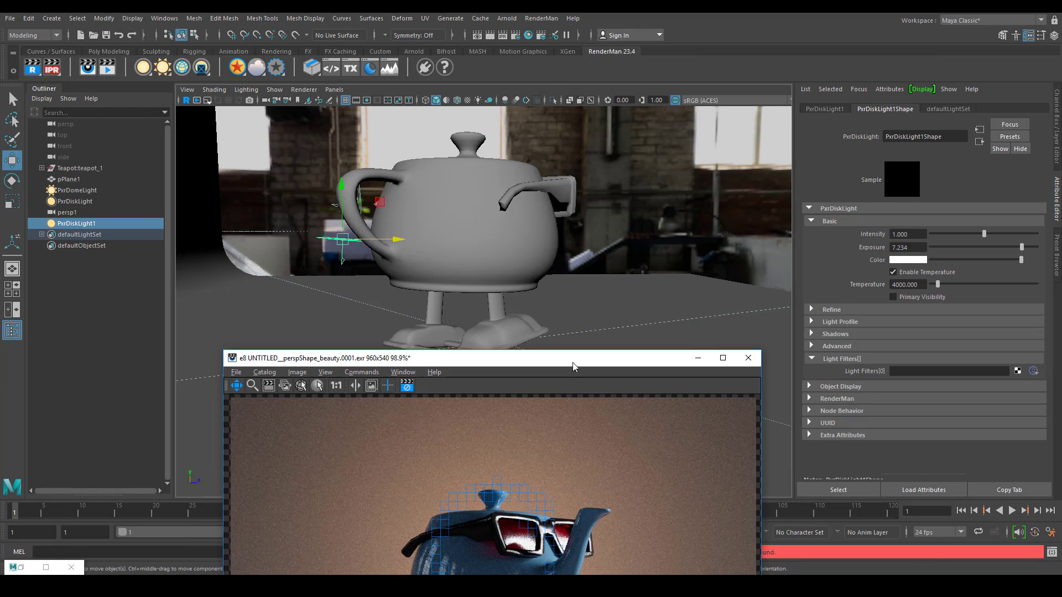
left_click(334, 89)
mouse_move(341, 101)
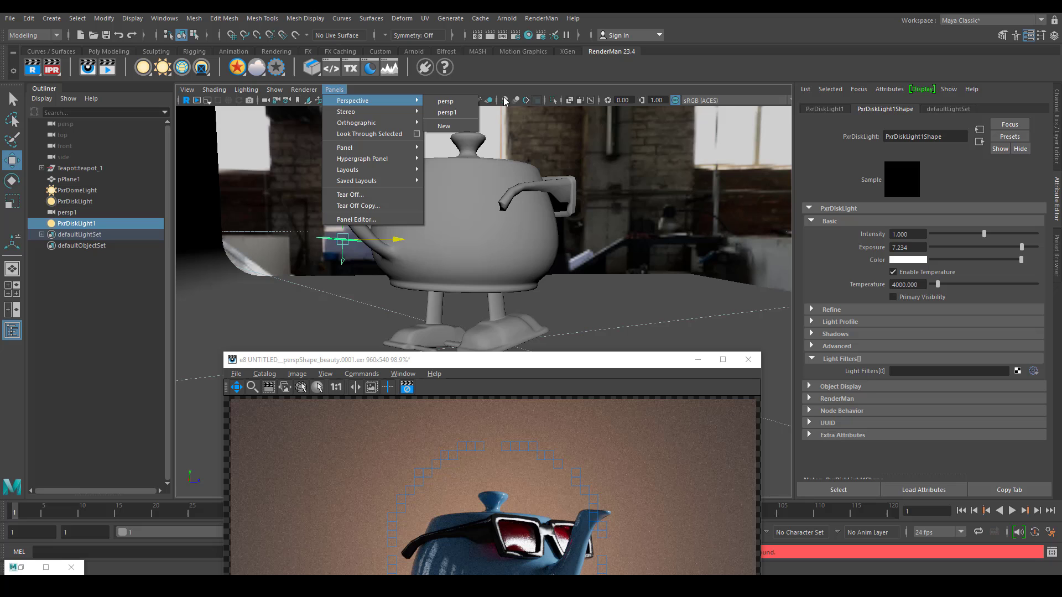
left_click(443, 115)
left_click_drag(442, 360, 126, 97)
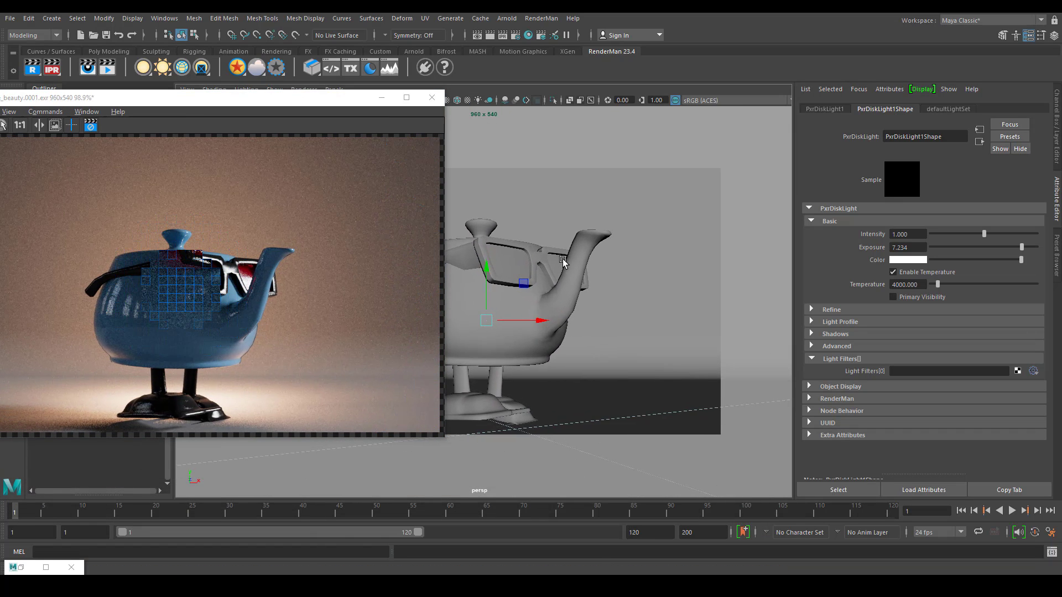
left_click_drag(321, 103, 304, 86)
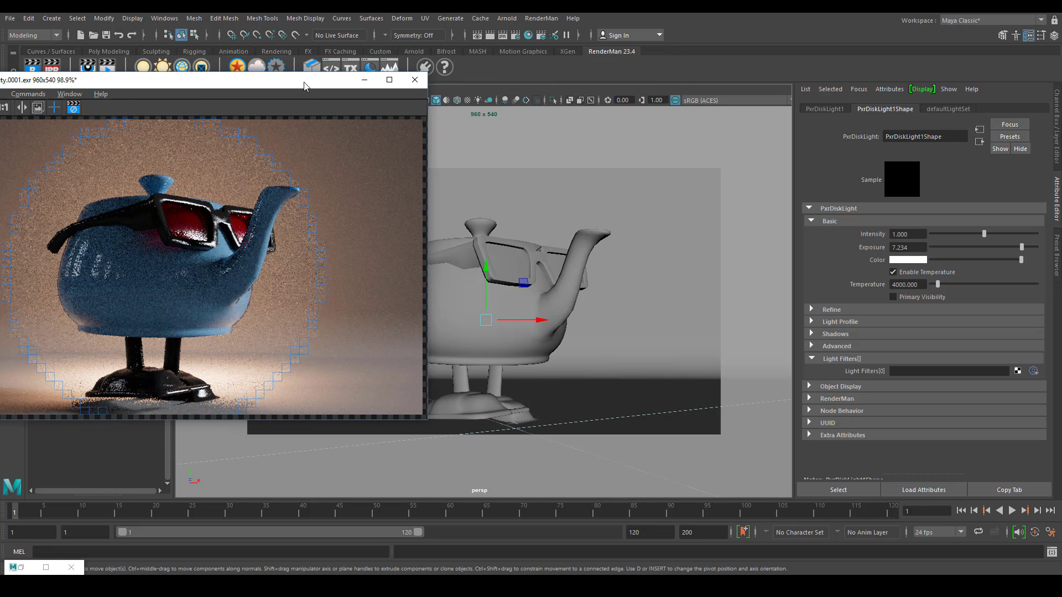
- Change the teapot body's PxrSurface1 diffuse color to a deeper, more saturated blue
left_click(522, 304)
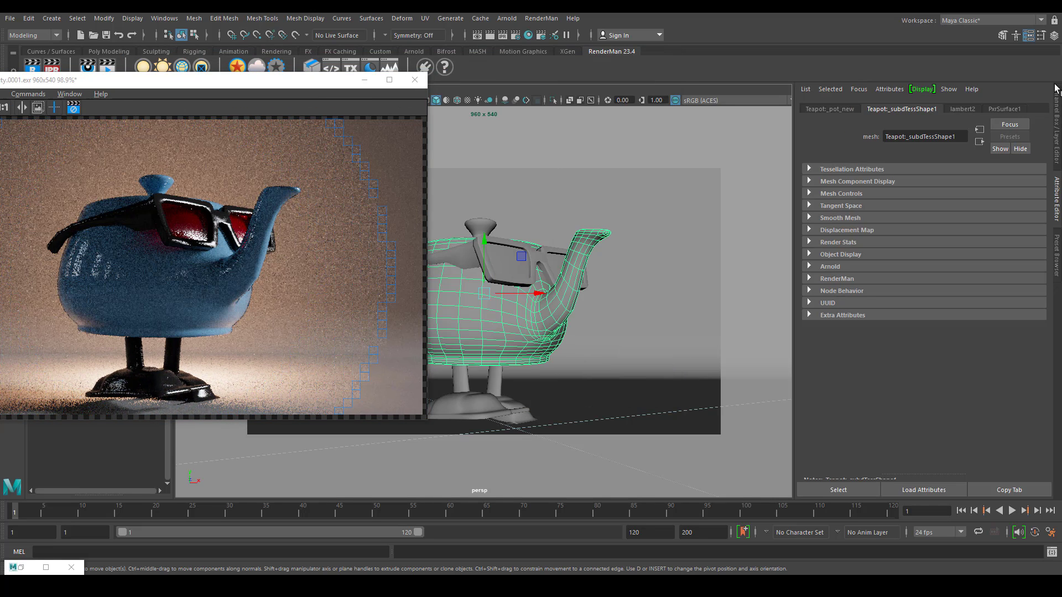
left_click(1010, 109)
left_click(911, 259)
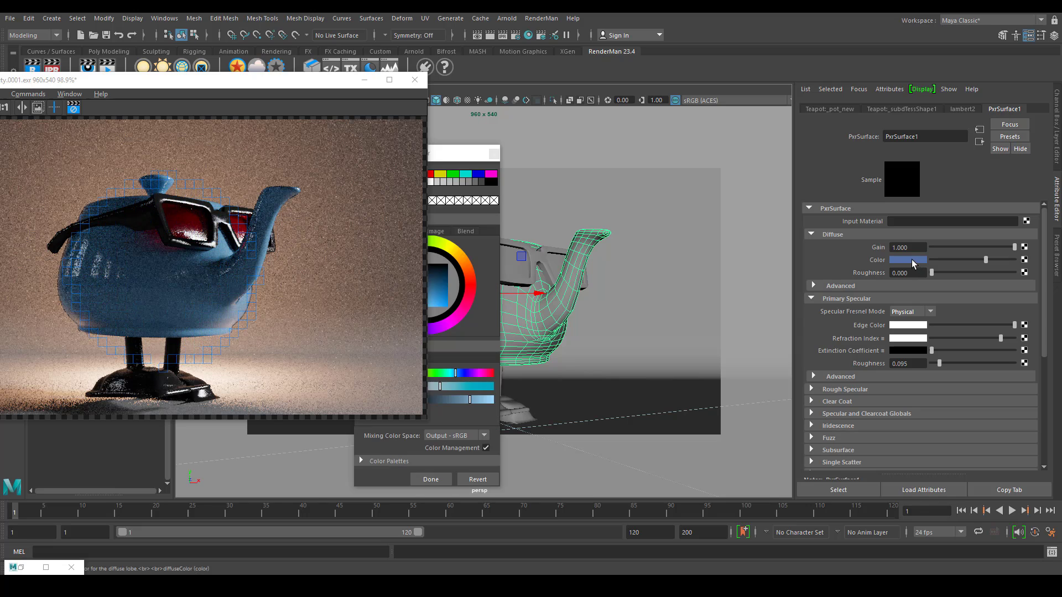
left_click(911, 259)
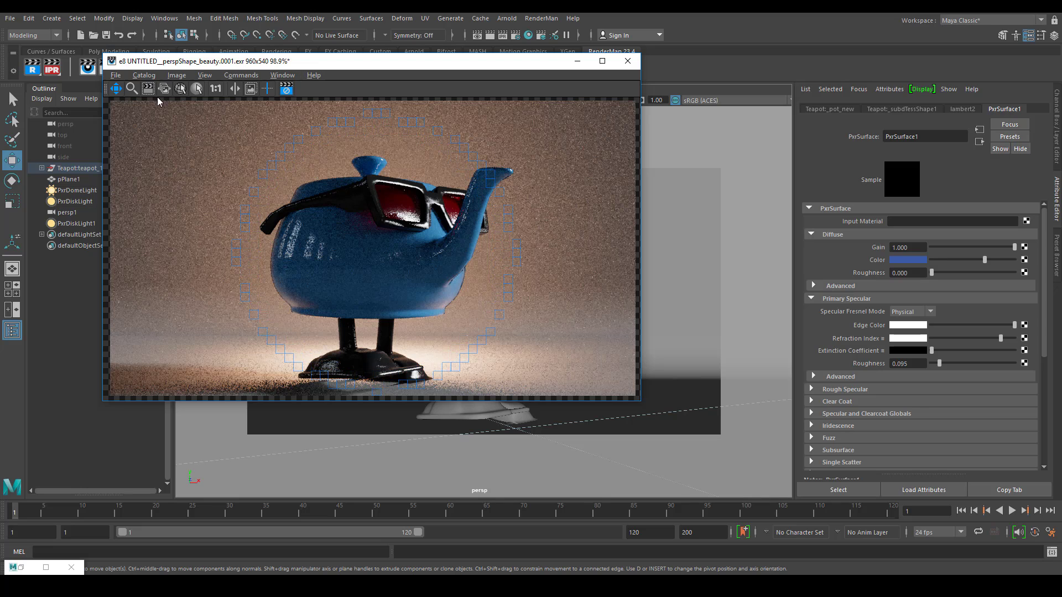
- Use the render window's pick tools to select the body's material, the right foot mesh and the glasses' Plastic material from the image
left_click(368, 250)
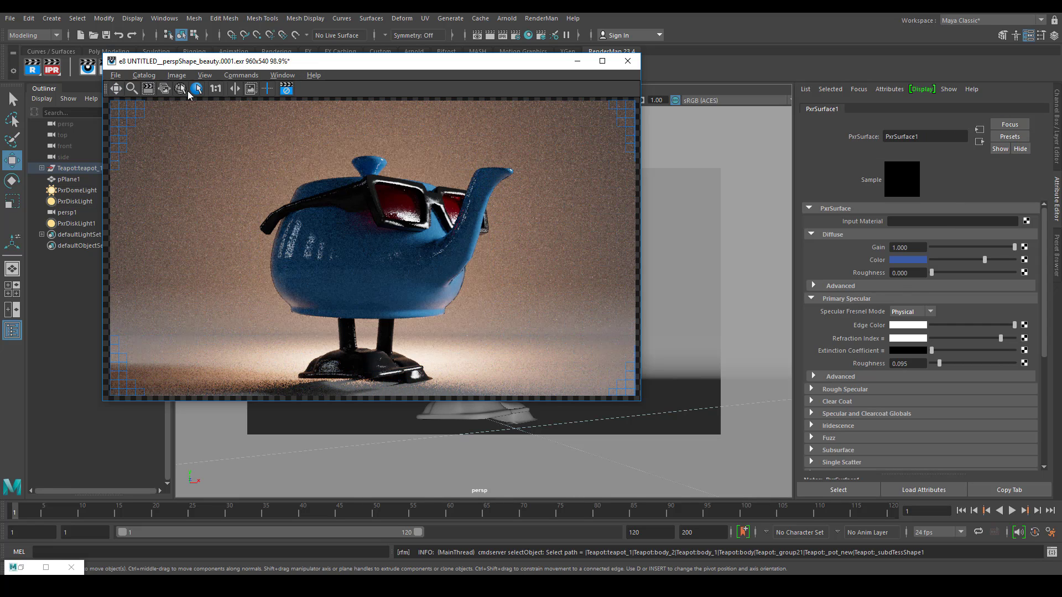
left_click(182, 89)
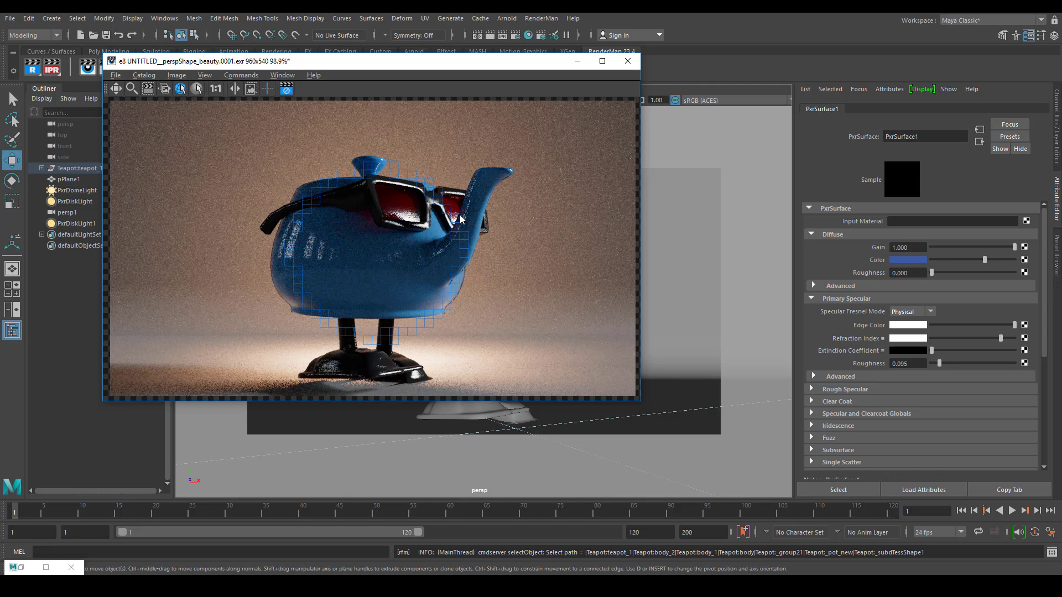
left_click(423, 375)
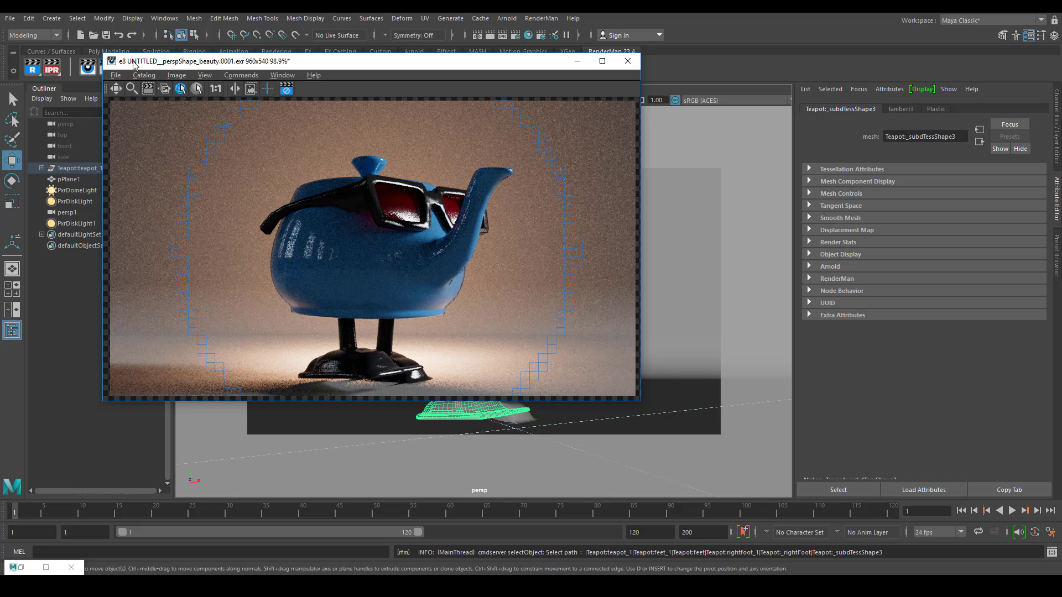
left_click(369, 189)
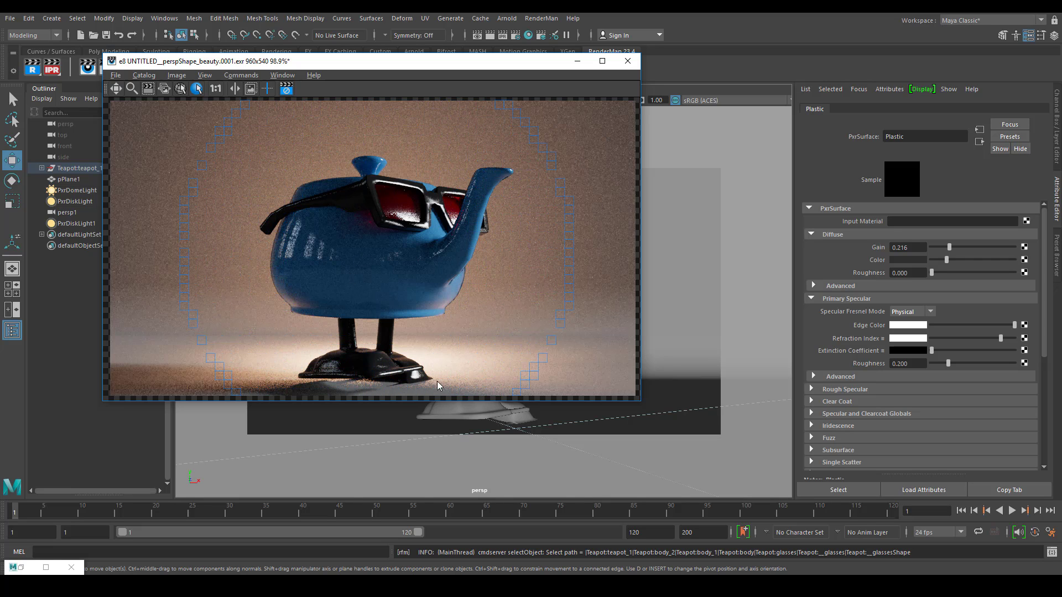
- Inspect the teapot's edges in the render and set the body mesh's RenderMan subdivision scheme to Catmull-Clark
scroll(461, 281, "up", 5)
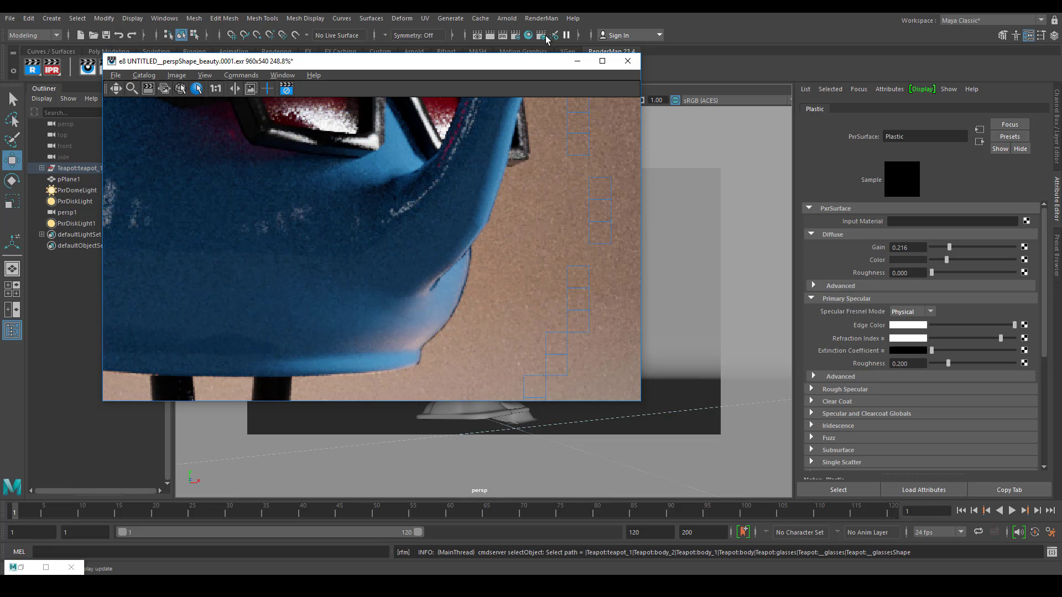
left_click_drag(514, 73, 215, 184)
left_click(556, 313)
scroll(316, 323, "down", 4)
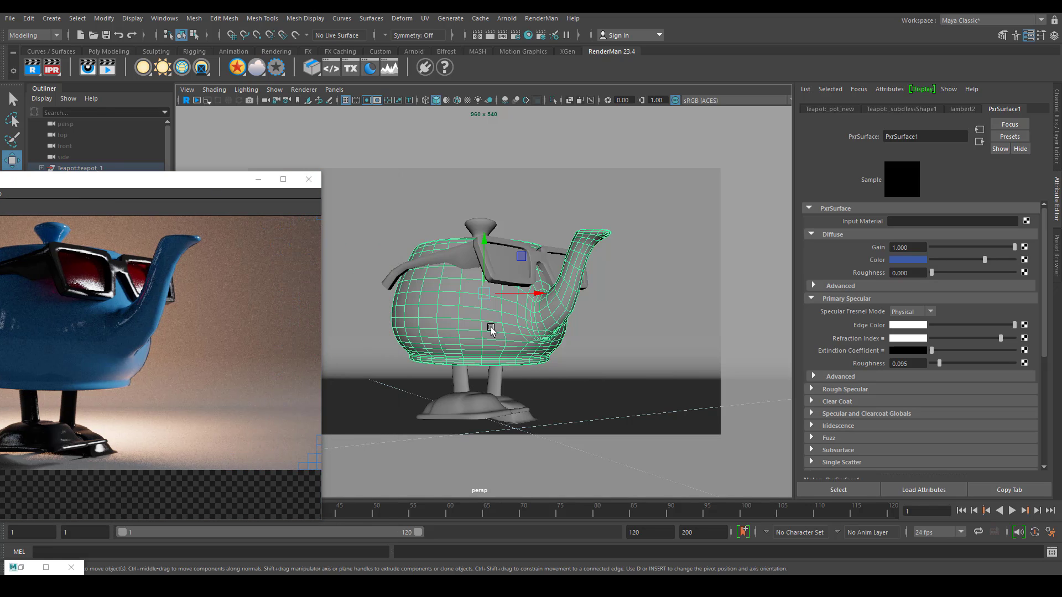
left_click(901, 109)
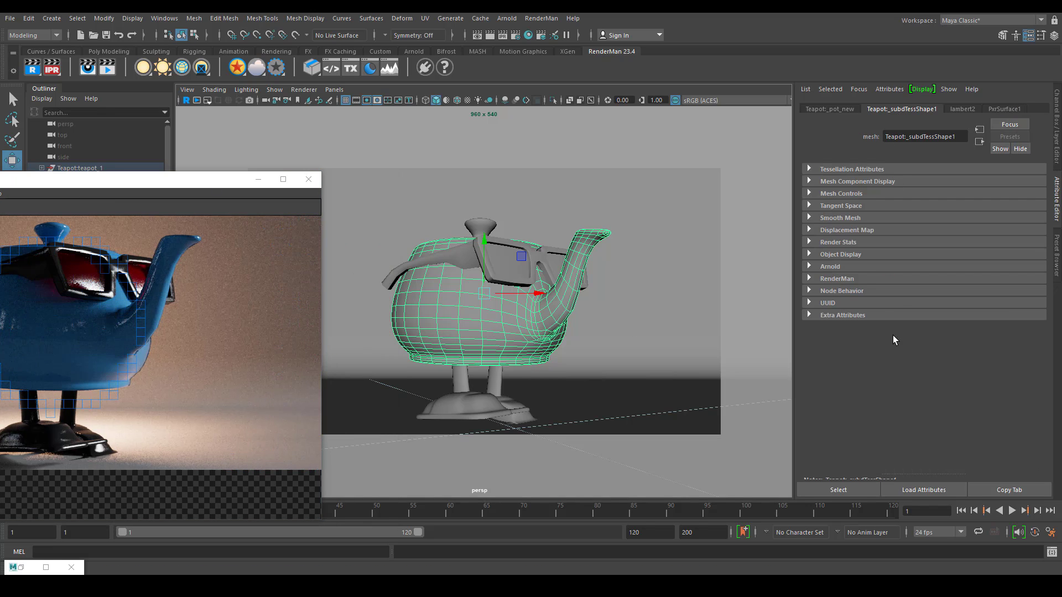
left_click(873, 278)
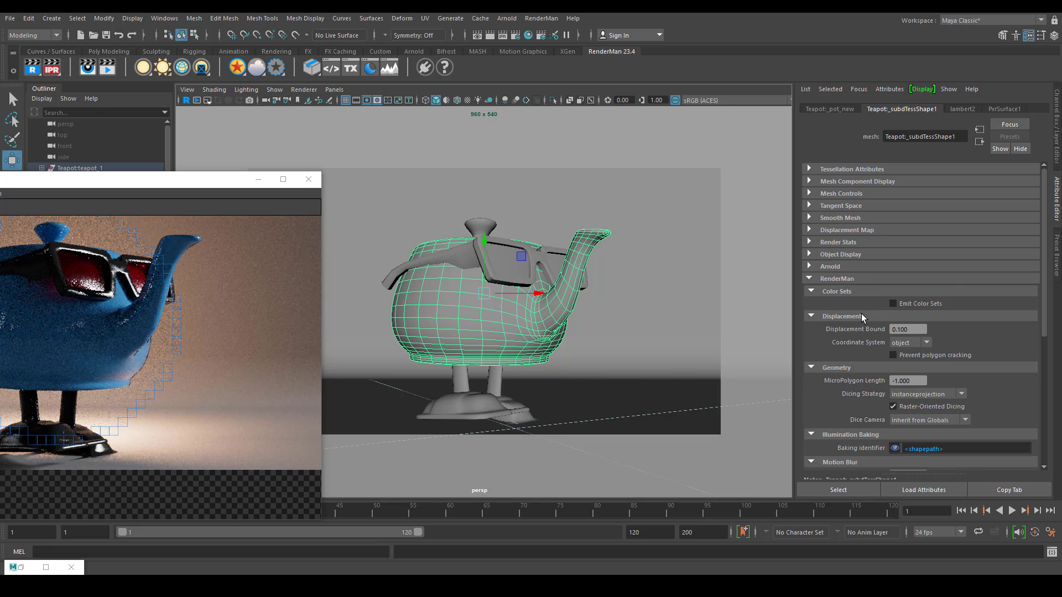
scroll(861, 313, "down", 5)
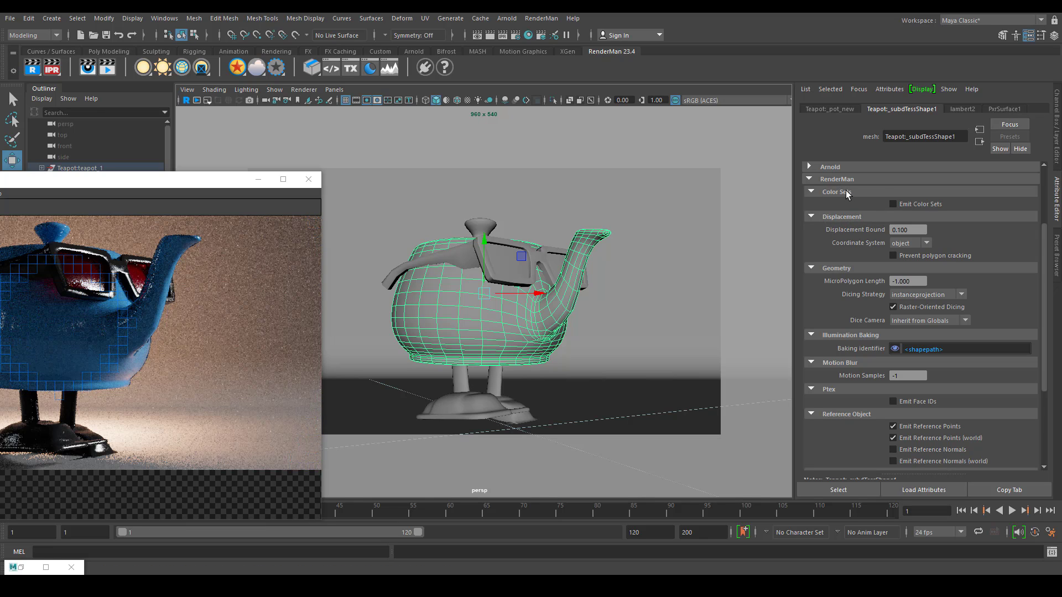
scroll(858, 343, "down", 5)
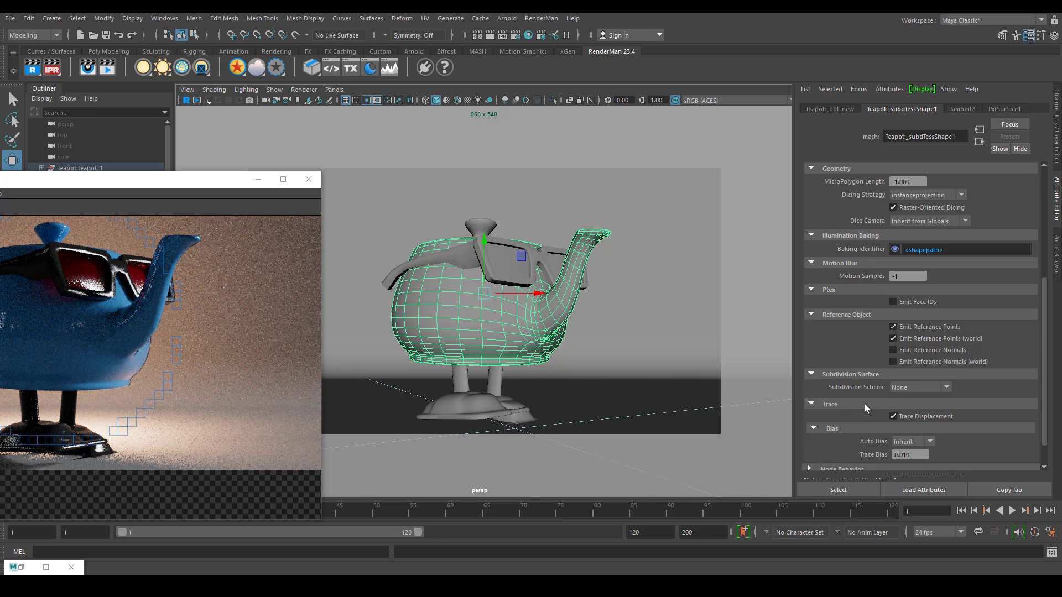
left_click(930, 388)
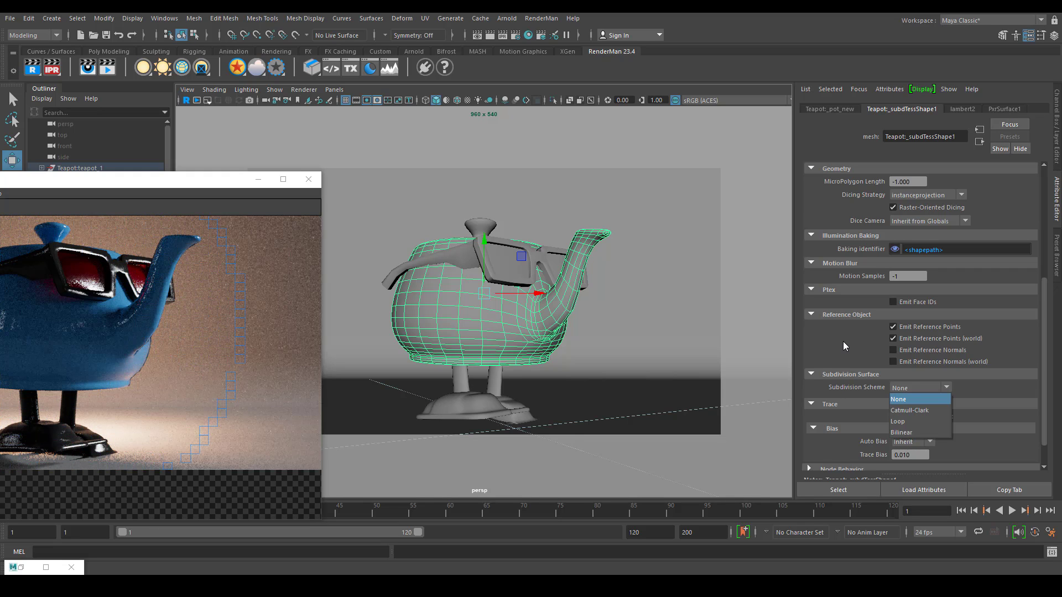
left_click(911, 410)
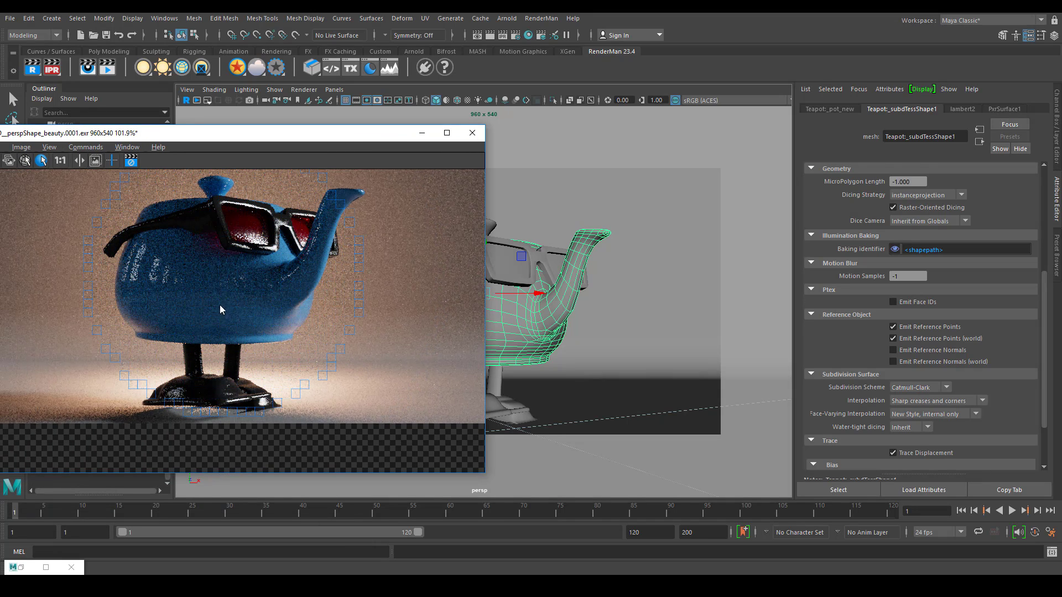
- Move the render window off the teapot and select all the teapot meshes plus the ground plane pPlane1, leaving the lights unselected
left_click_drag(325, 150, 200, 176)
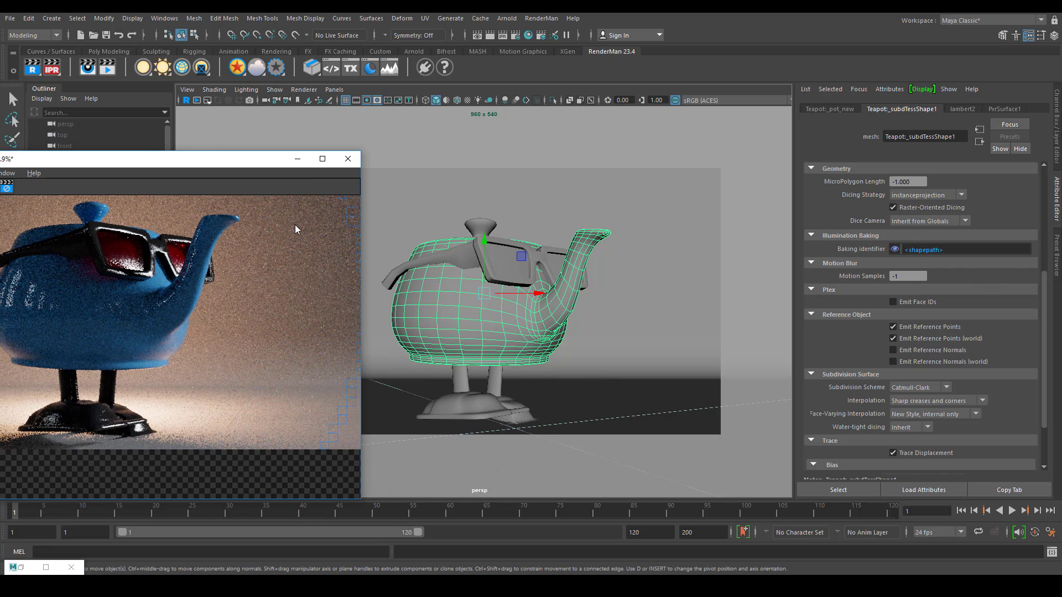
left_click_drag(272, 162, 249, 176)
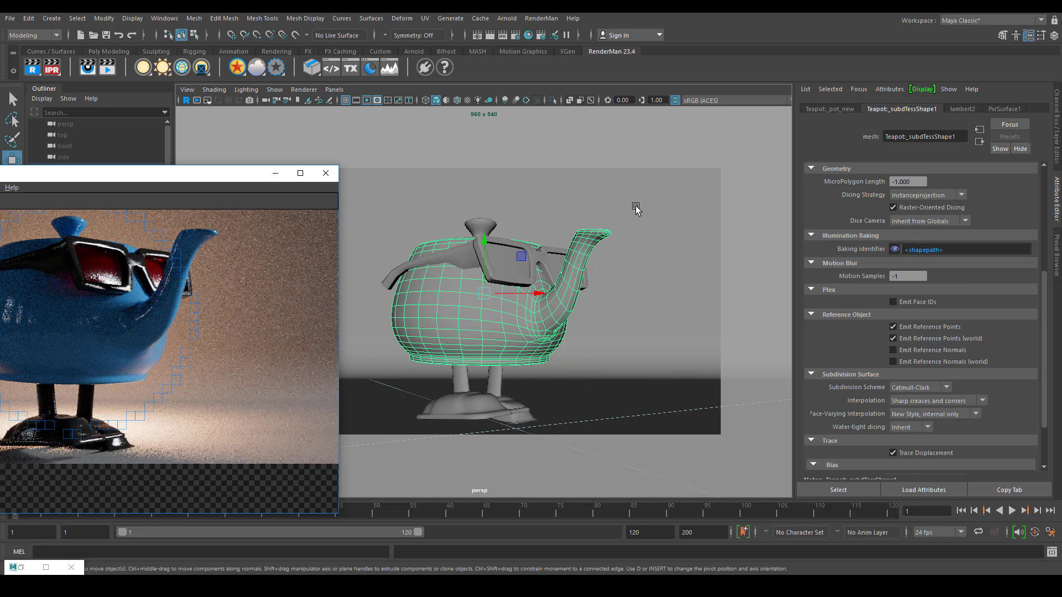
left_click_drag(636, 208, 374, 446)
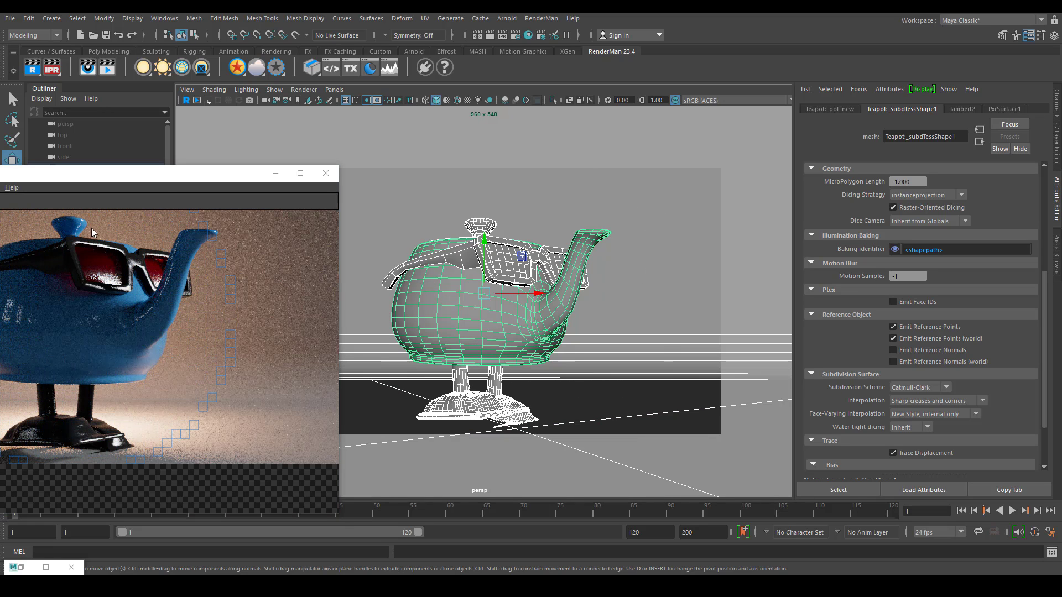
left_click_drag(170, 178, 446, 366)
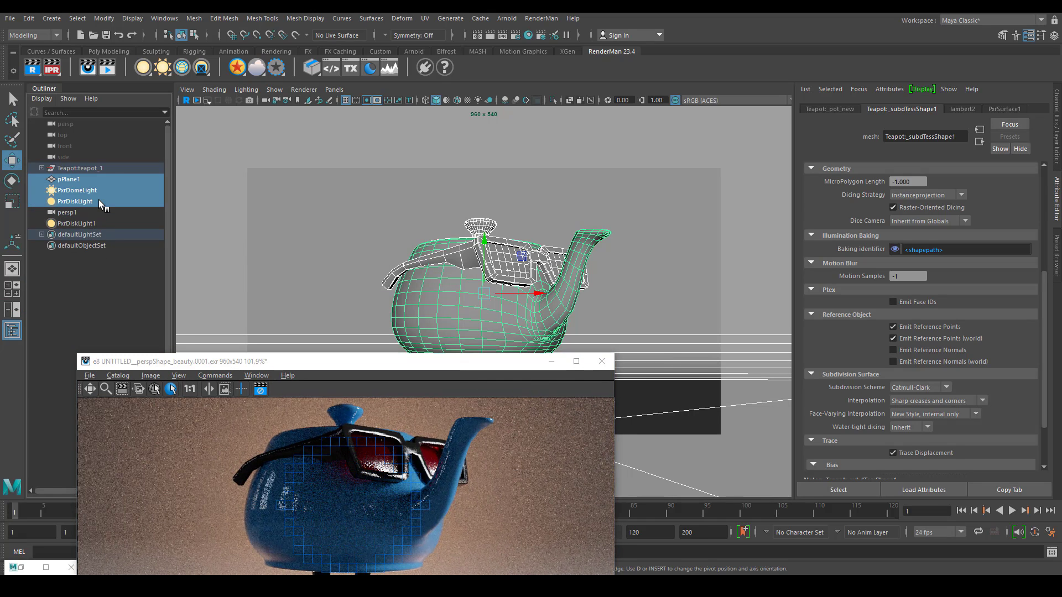
left_click(98, 181)
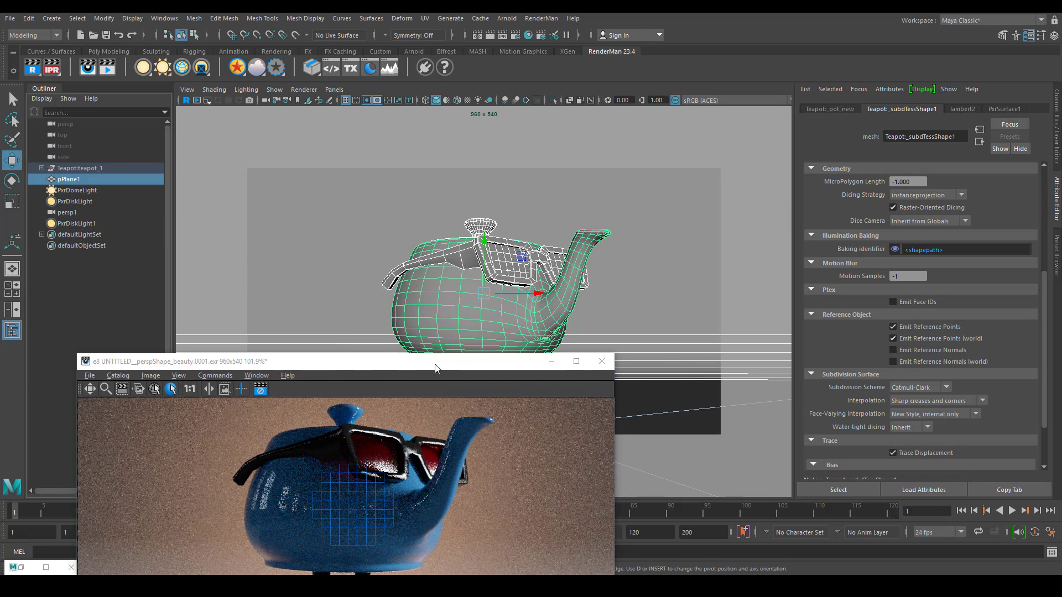
- Set the Rman Subdiv Scheme of all selected meshes to 1 (Catmull-Clark) together in the Attribute Spread Sheet
left_click_drag(435, 368, 316, 296)
left_click(164, 18)
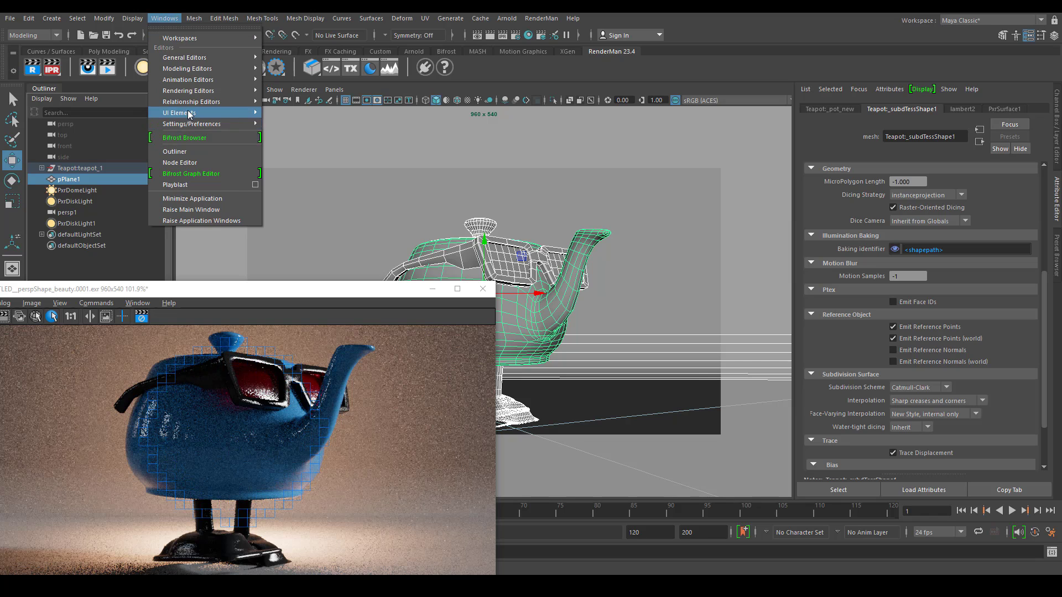
mouse_move(221, 58)
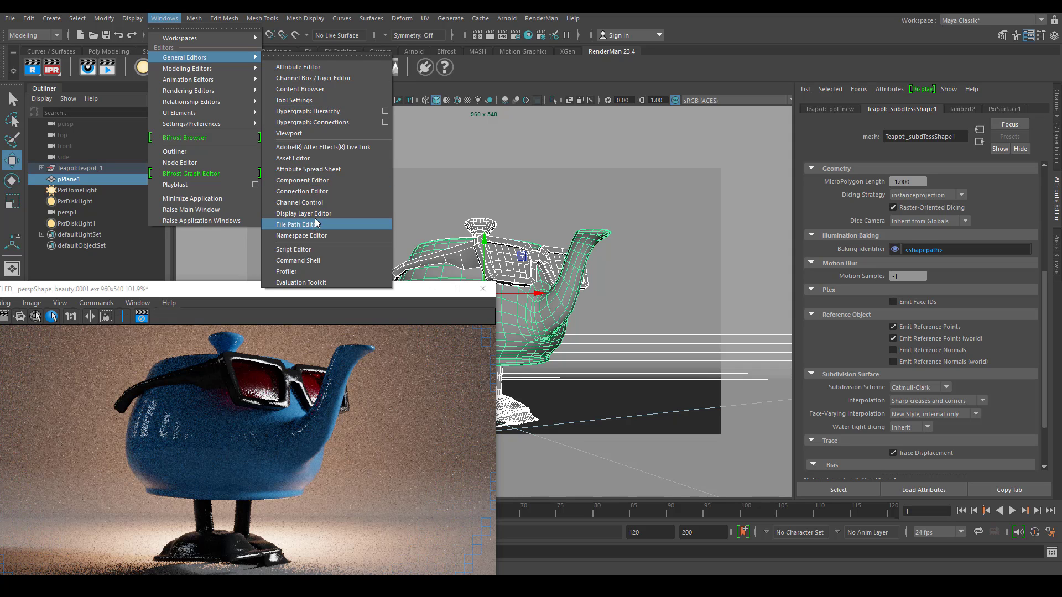
left_click(307, 169)
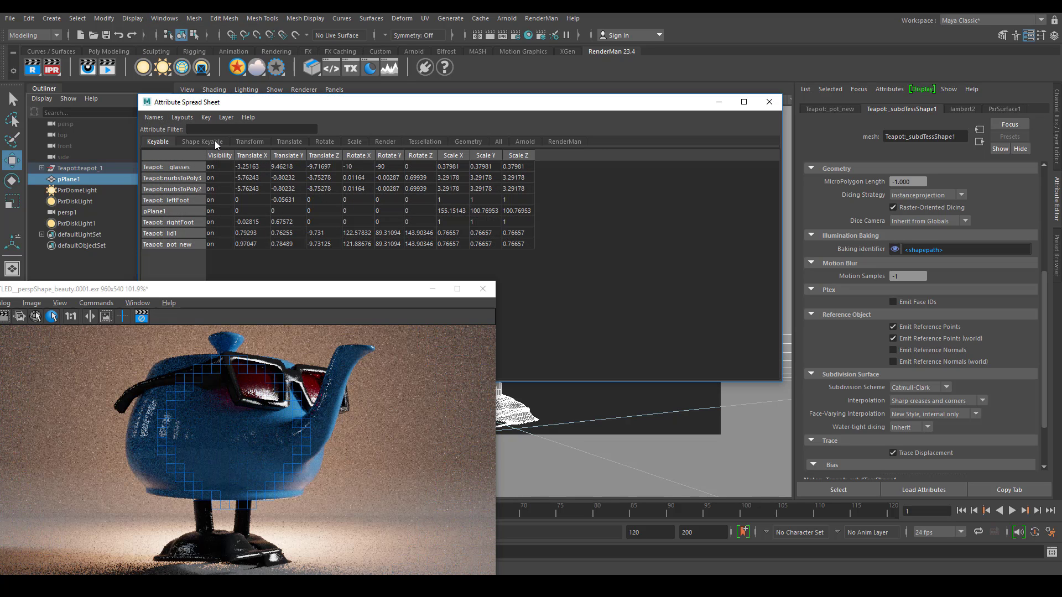
left_click(564, 142)
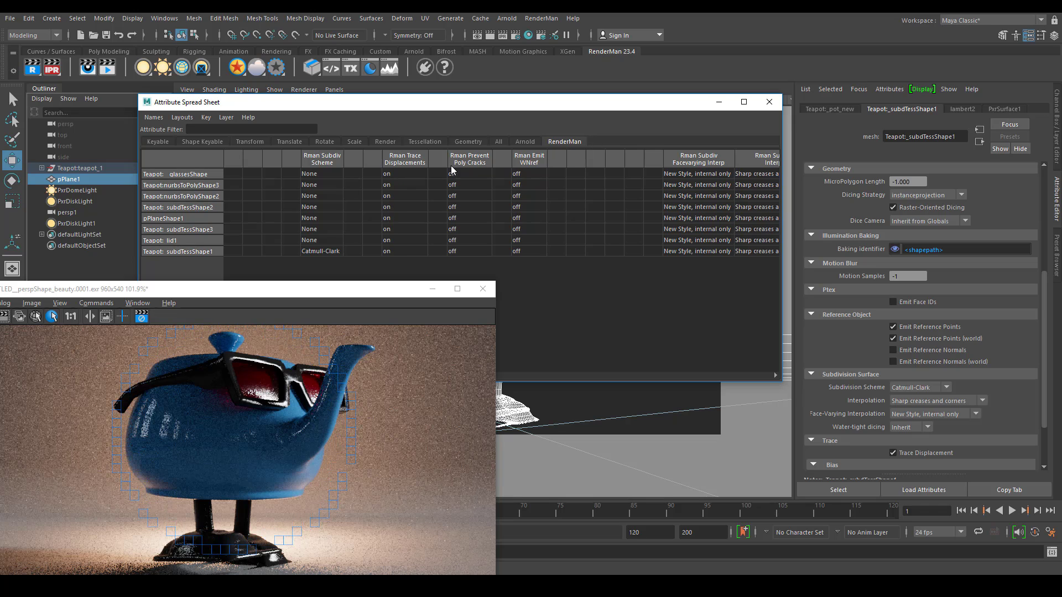
left_click(328, 161)
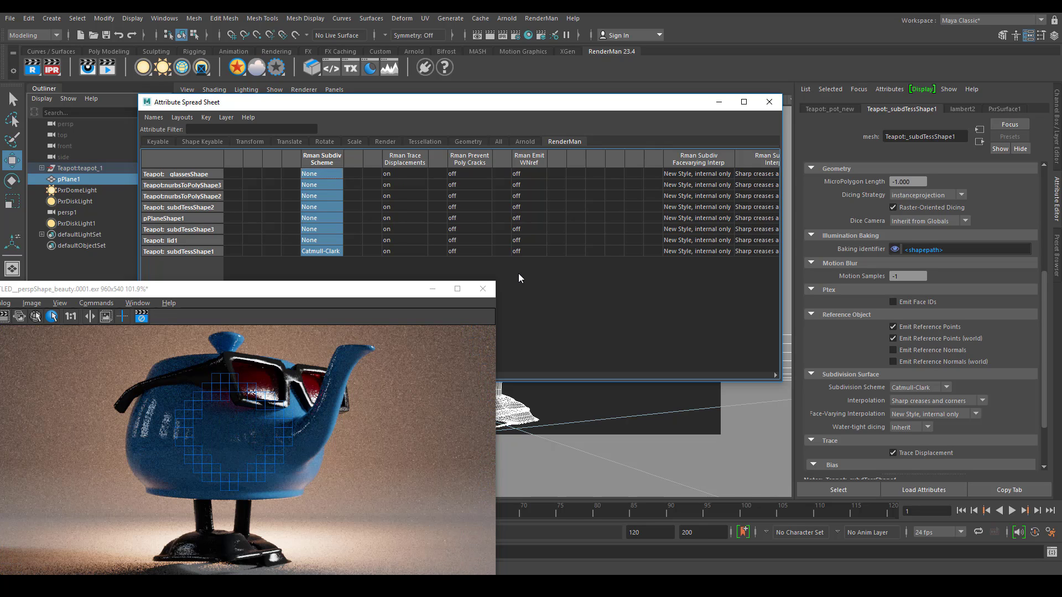
type("1")
key("Return")
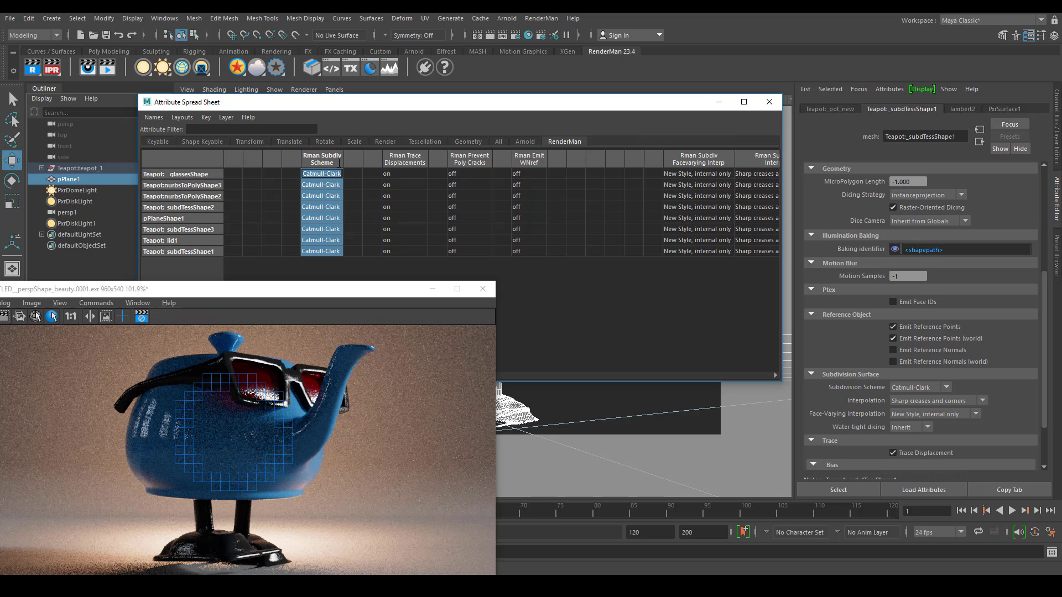
- Close the Attribute Spread Sheet and enlarge the render window over the viewport to frame the whole teapot
left_click_drag(381, 104, 415, 84)
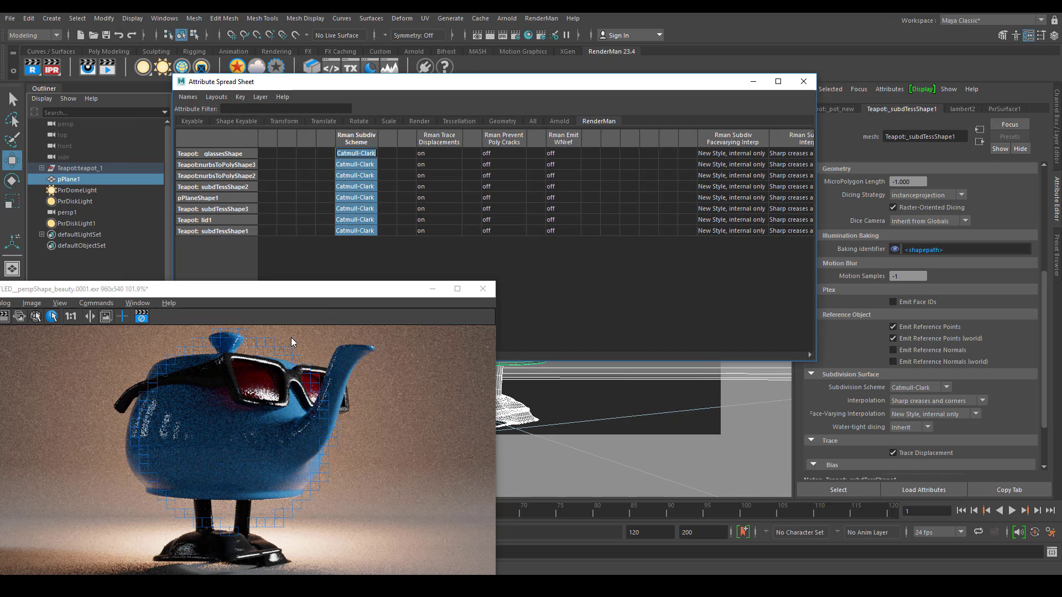
left_click_drag(317, 293, 510, 180)
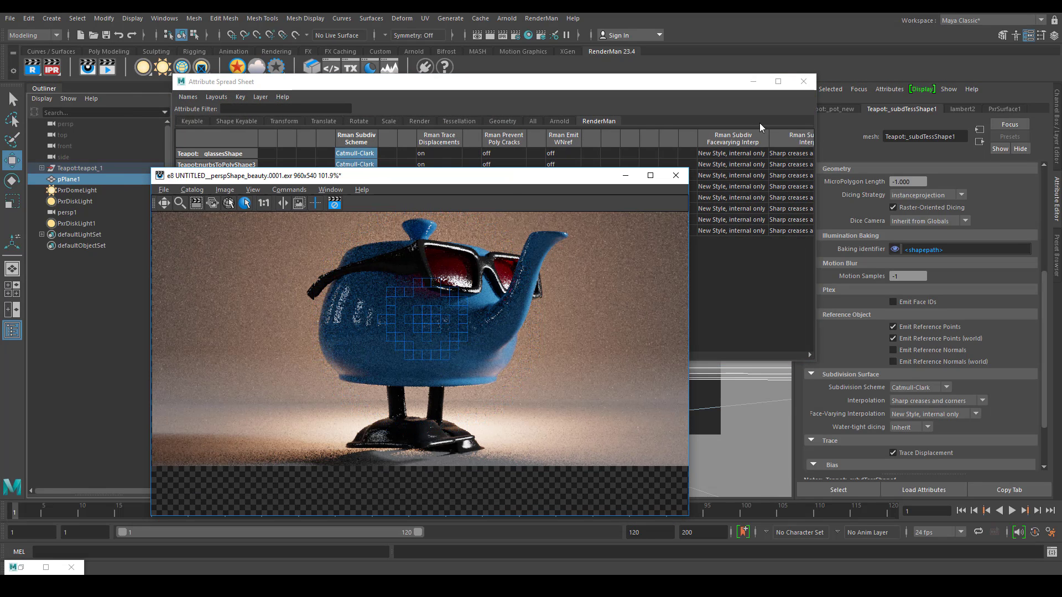
left_click(804, 82)
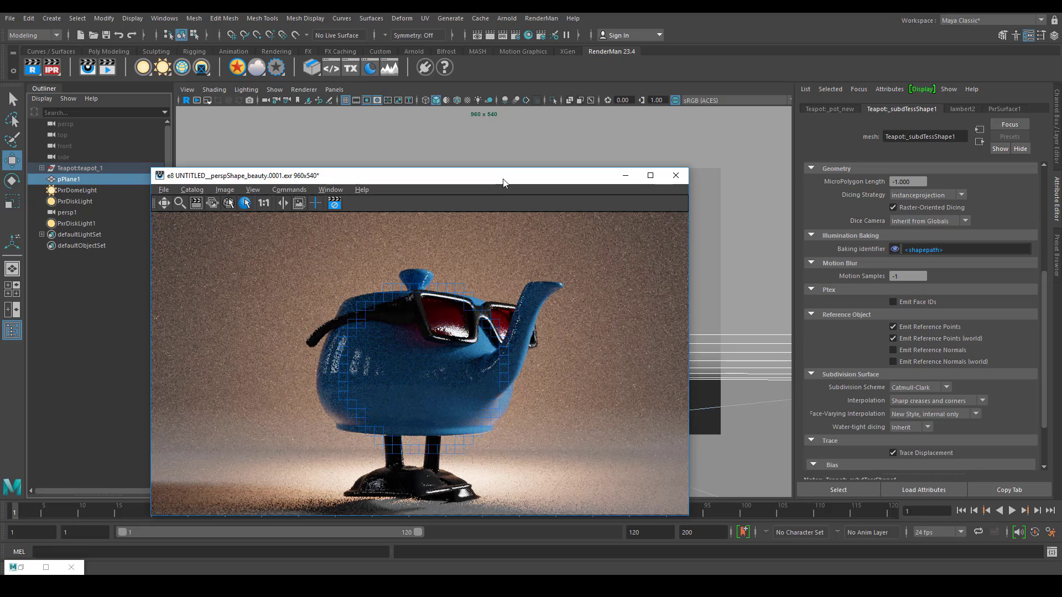
left_click_drag(503, 182, 534, 122)
left_click_drag(719, 456, 788, 496)
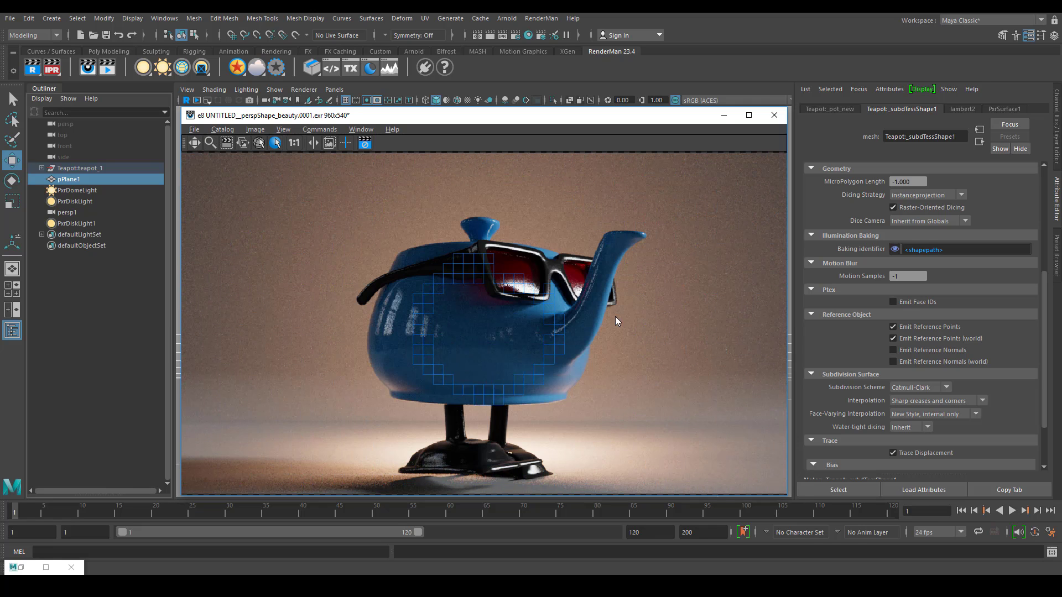
left_click(1005, 535)
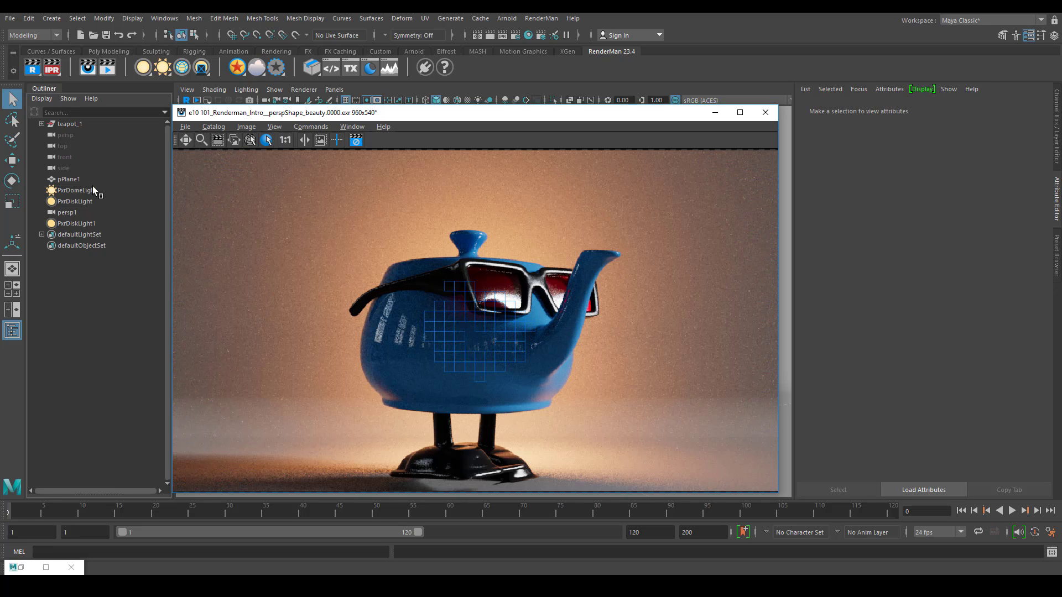
- Pick the teapot body in the render image and review its PxrSurface2 material's diffuse, specular and glass settings
left_click(267, 140)
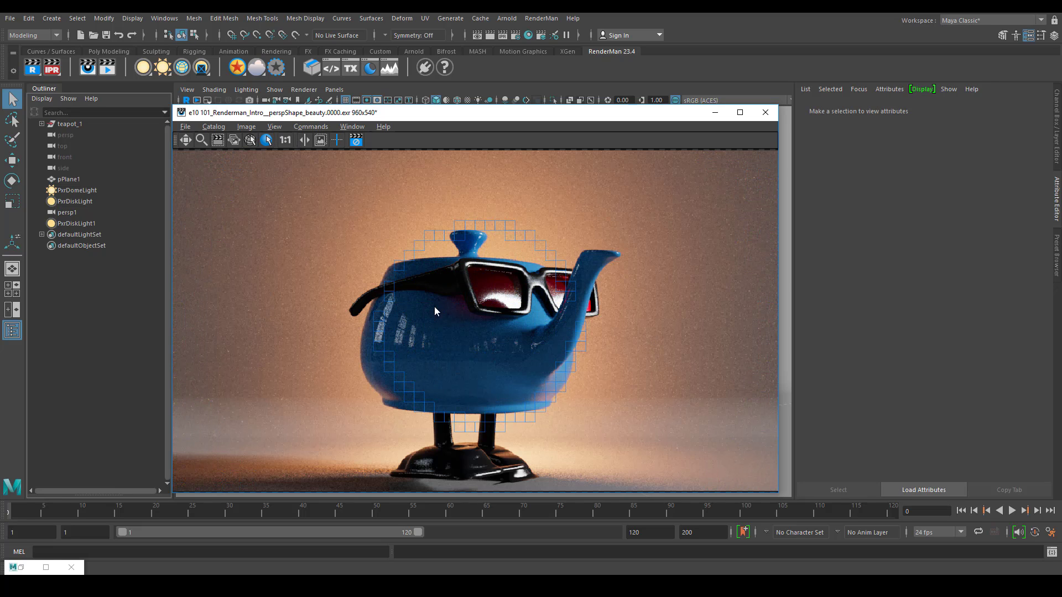
left_click(463, 354)
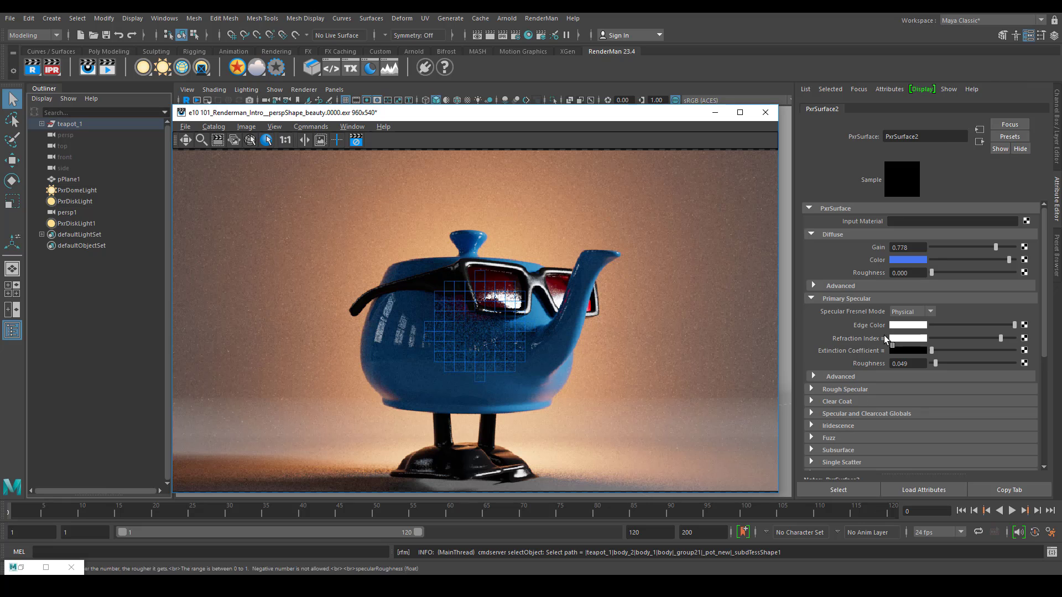
scroll(884, 321, "down", 2)
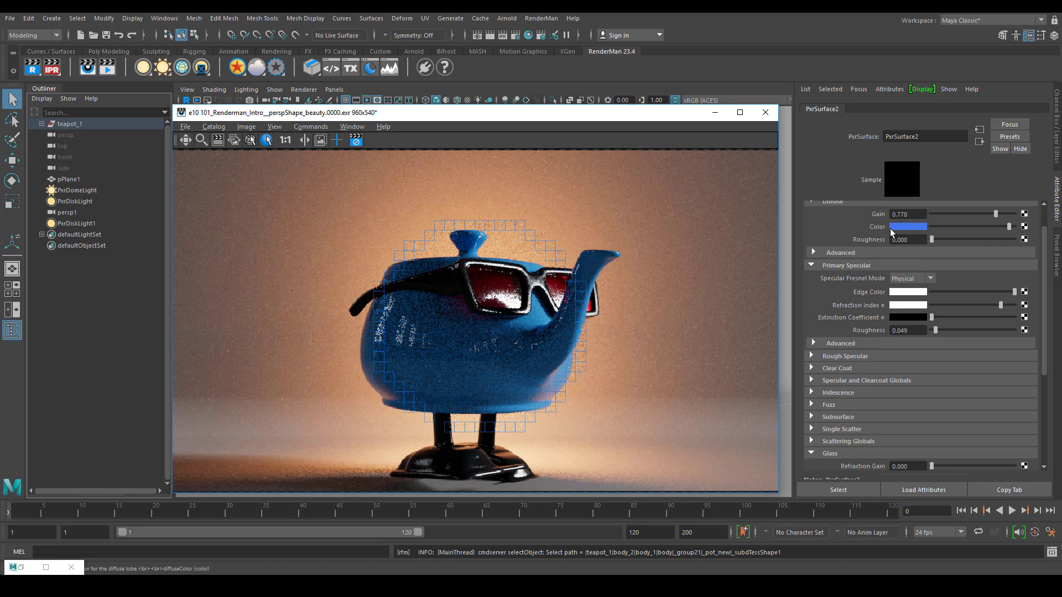
scroll(871, 283, "down", 5)
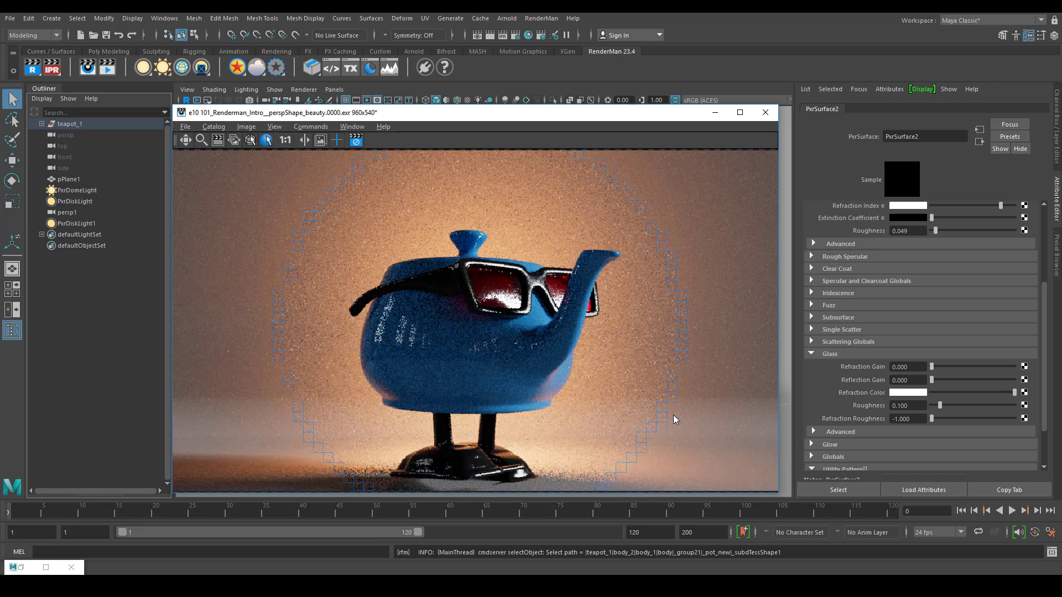
- Select PxrDiskLight1 and inspect its color temperature setting against the render, with the render window moved back over the viewport
left_click_drag(552, 117, 539, 192)
left_click(75, 223)
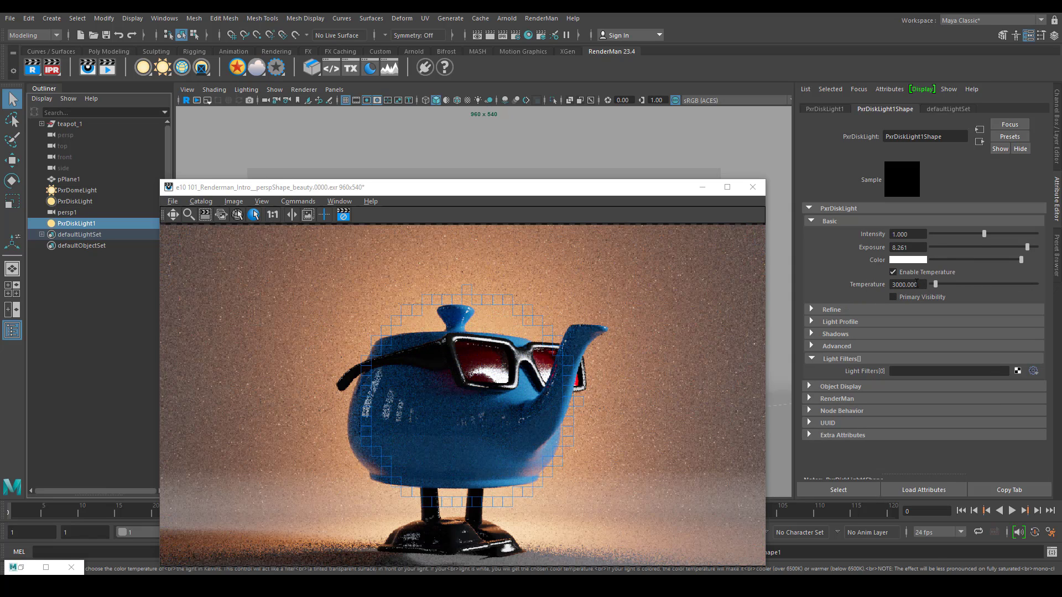
left_click(915, 284)
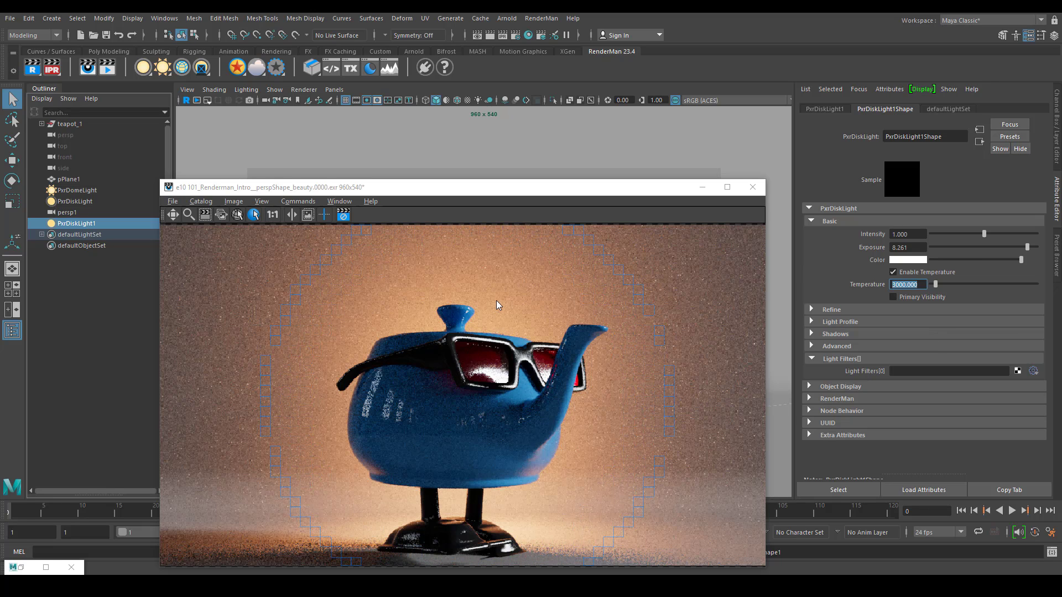
left_click_drag(526, 191, 531, 130)
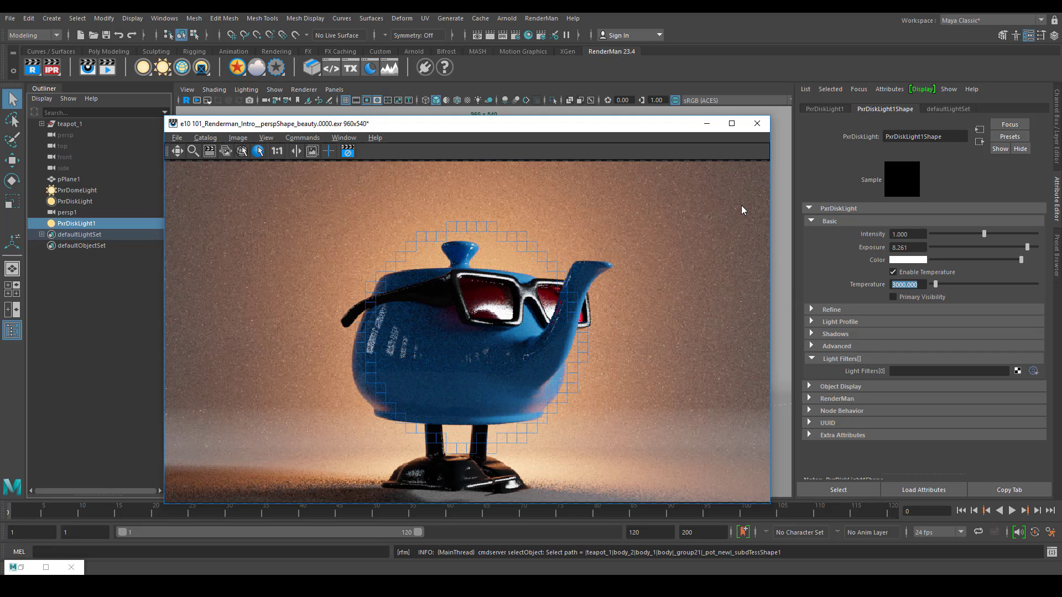
left_click_drag(497, 123, 515, 116)
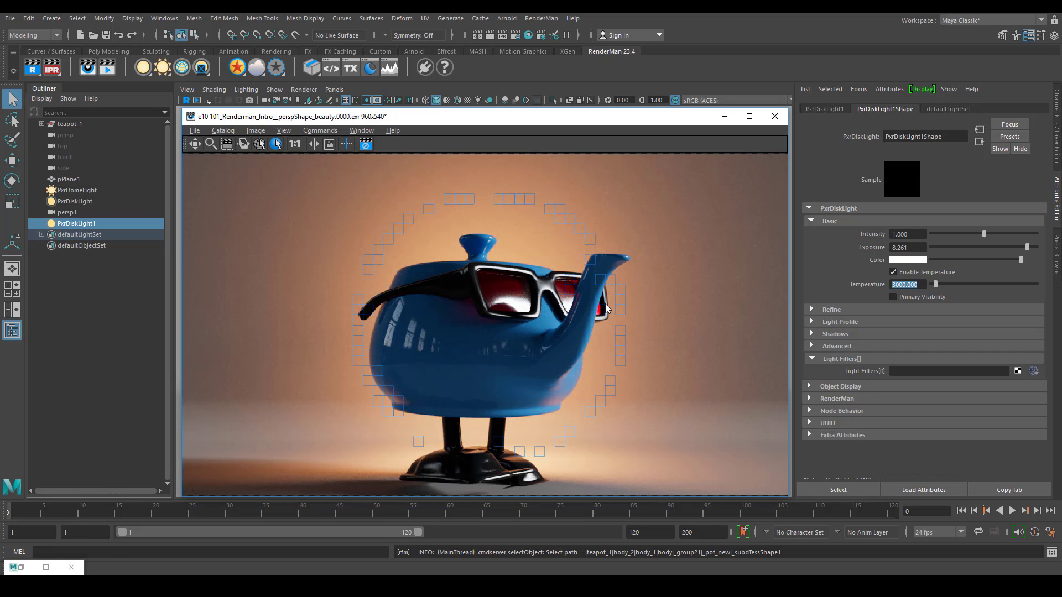